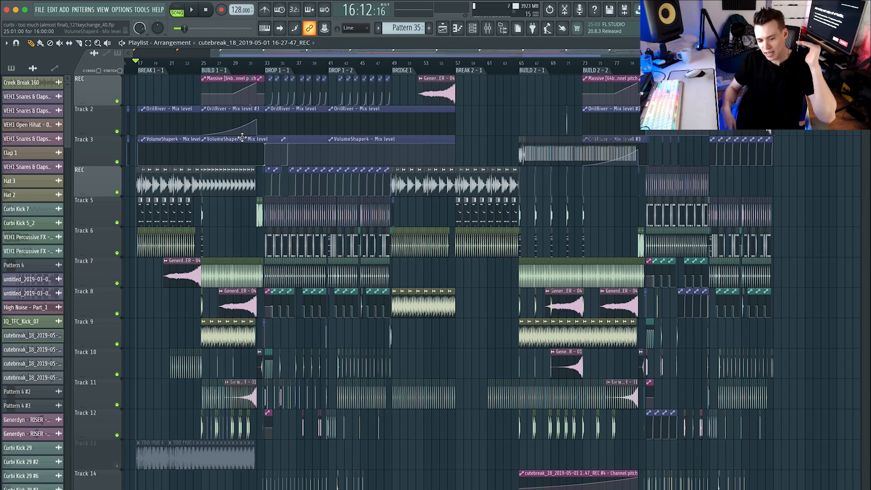
Play the arrangement from bar 31 through the first drop and stop playback.
left_click(254, 67)
key("space")
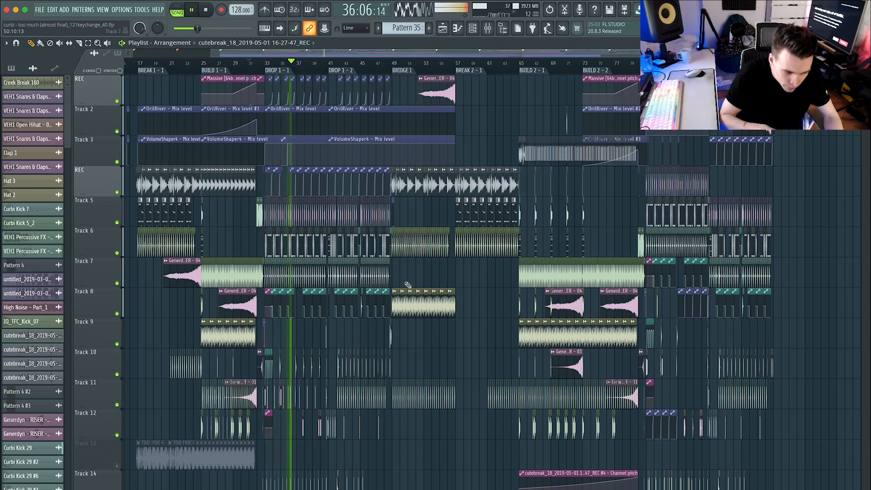
key("space")
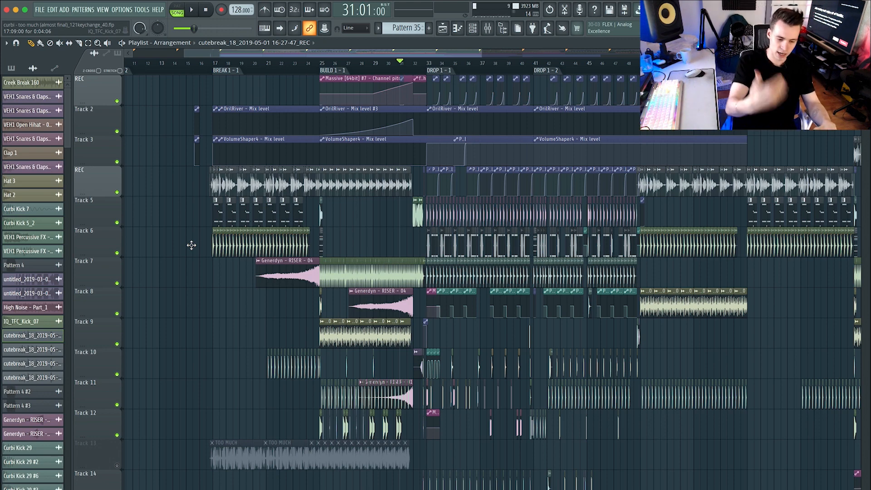
Mute Tracks 5, 6 and 10 and play the vocal chops from just before the first break.
scroll(206, 236, "up", 2)
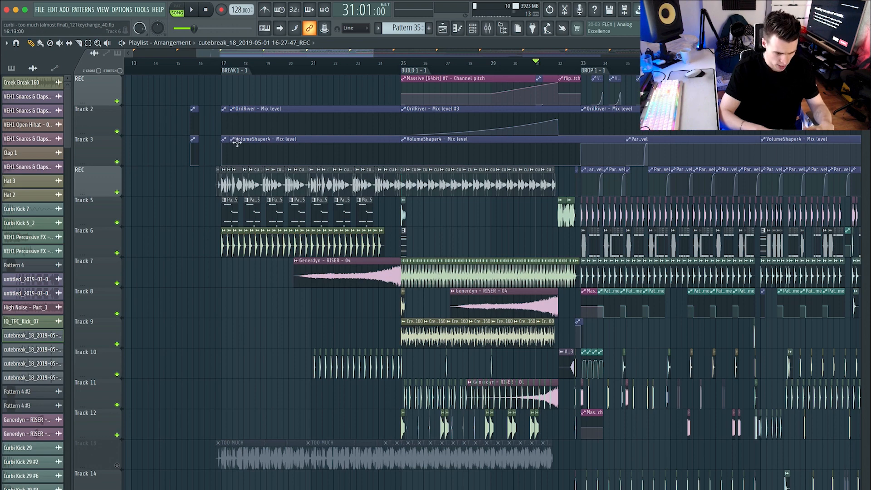
scroll(237, 142, "up", 3)
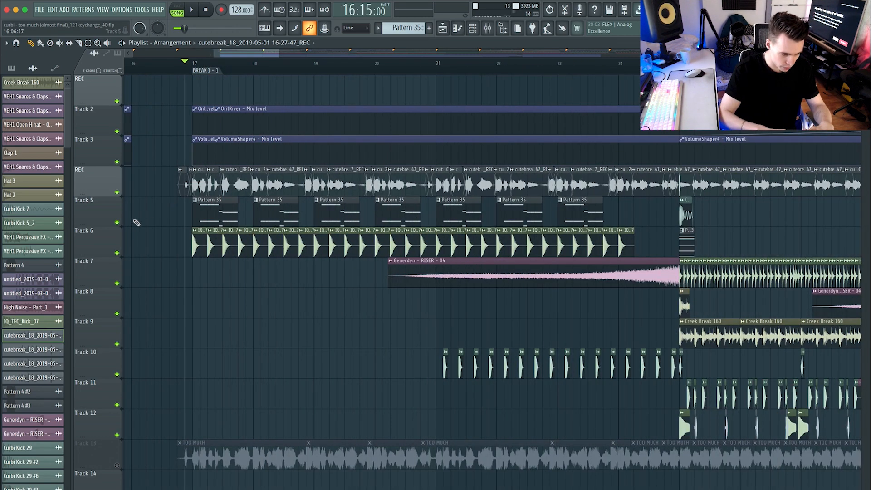
left_click(117, 223)
left_click(117, 253)
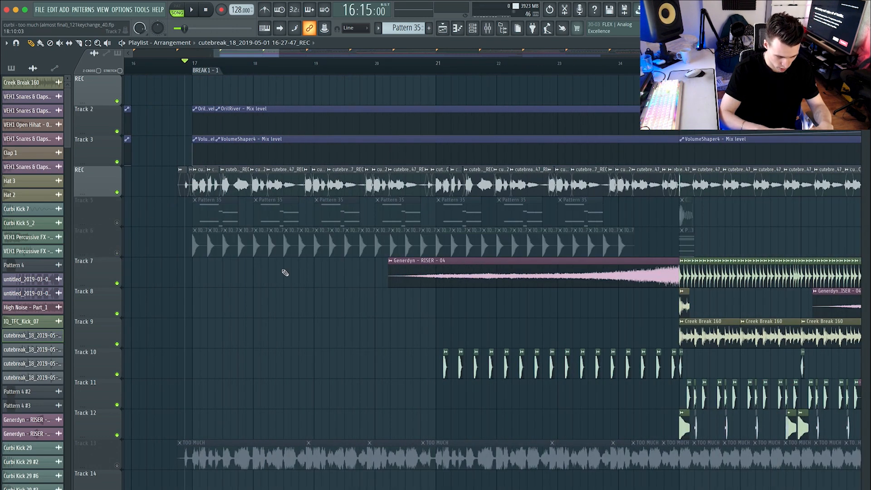
left_click(117, 374)
key("space")
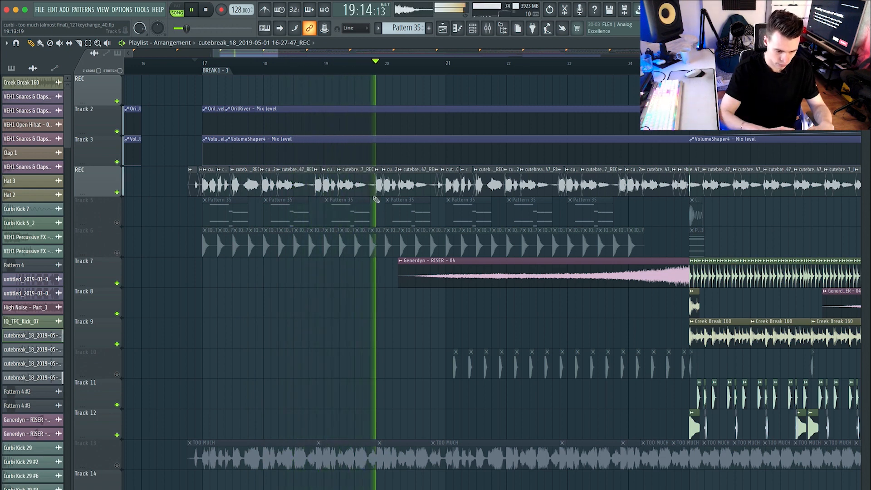
key("space")
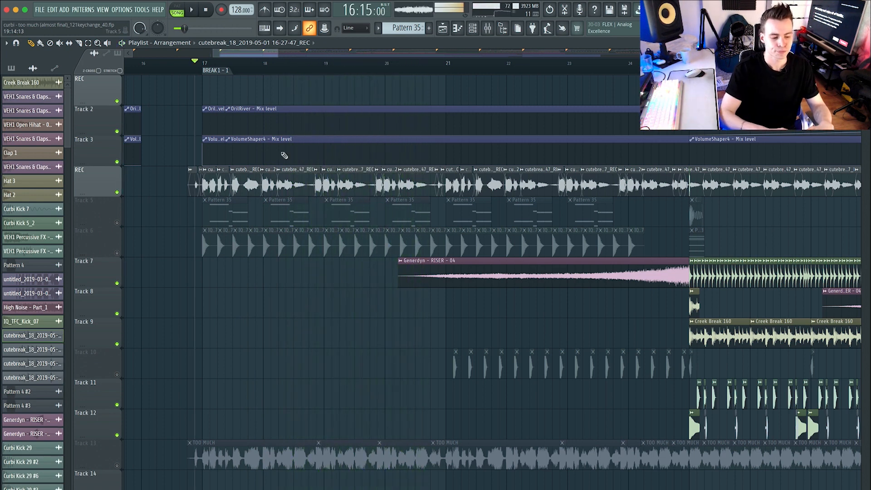
Reset the time-stretching pitch shift of the first cutebreak vocal sample in the break.
double_click(212, 190)
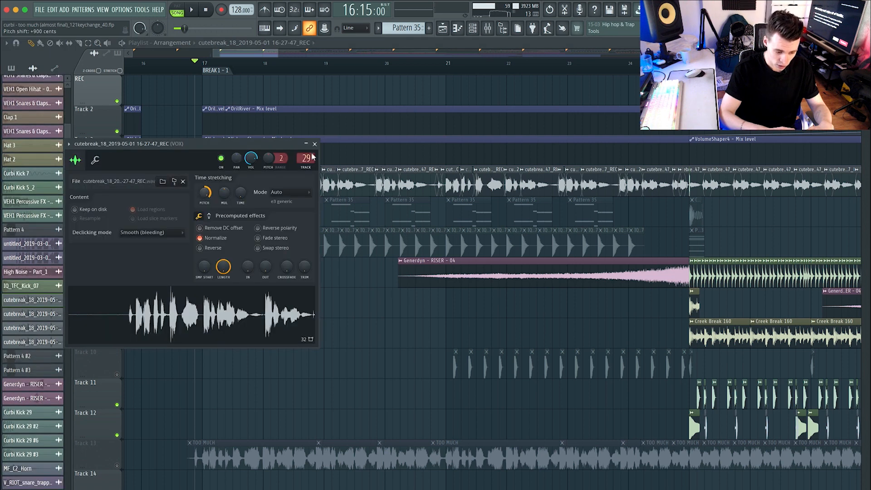
right_click(207, 196)
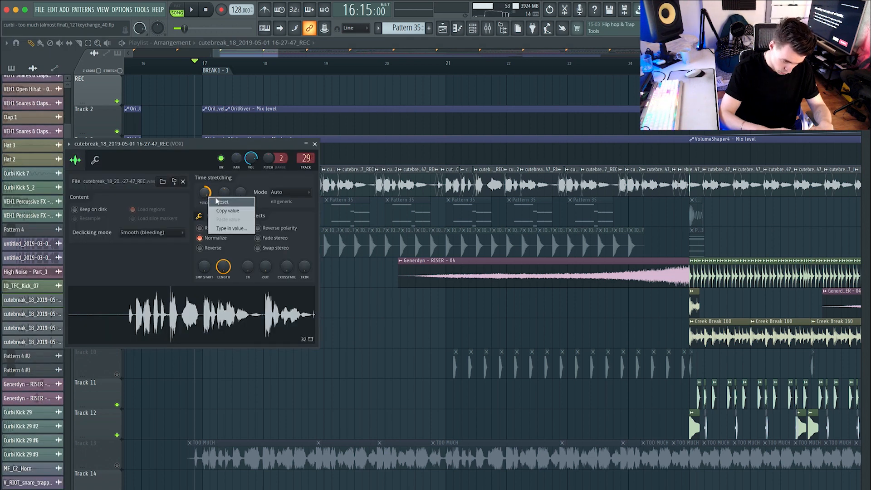
left_click(217, 200)
key("Escape")
double_click(238, 178)
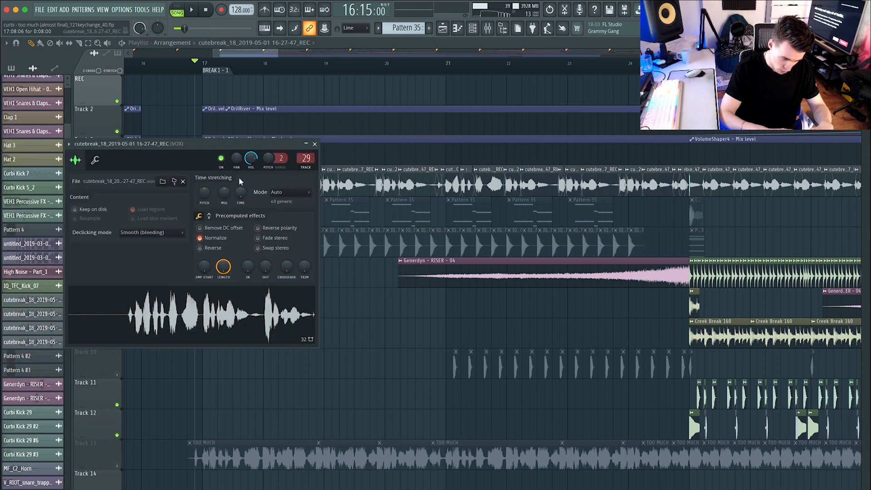
Bypass the effects on the VOX mixer track and play the dry vocal chops from the first break.
key("F9")
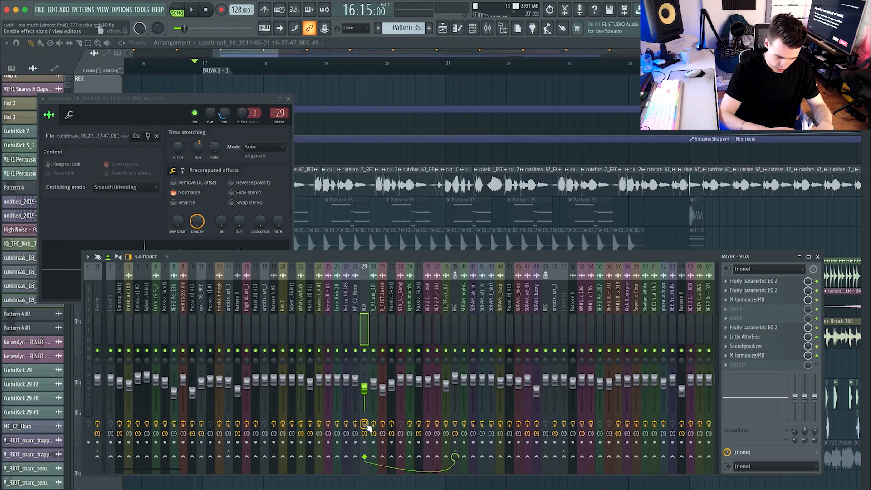
left_click(392, 43)
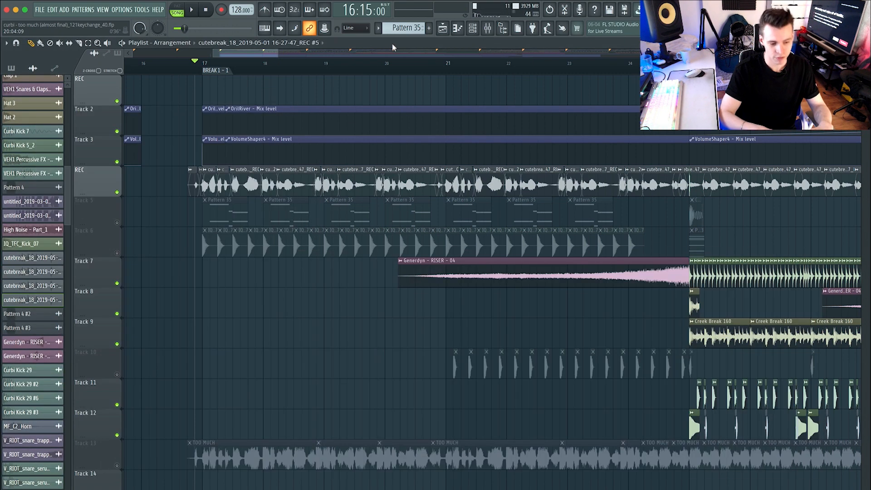
key("space")
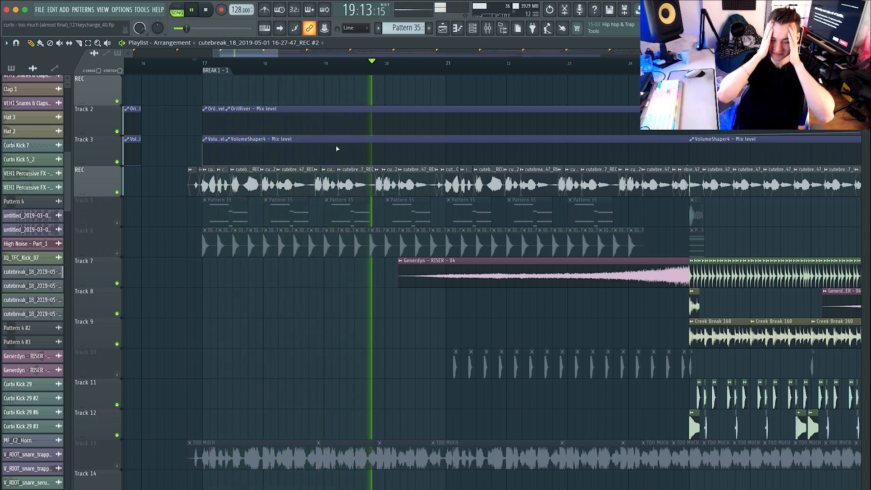
key("space")
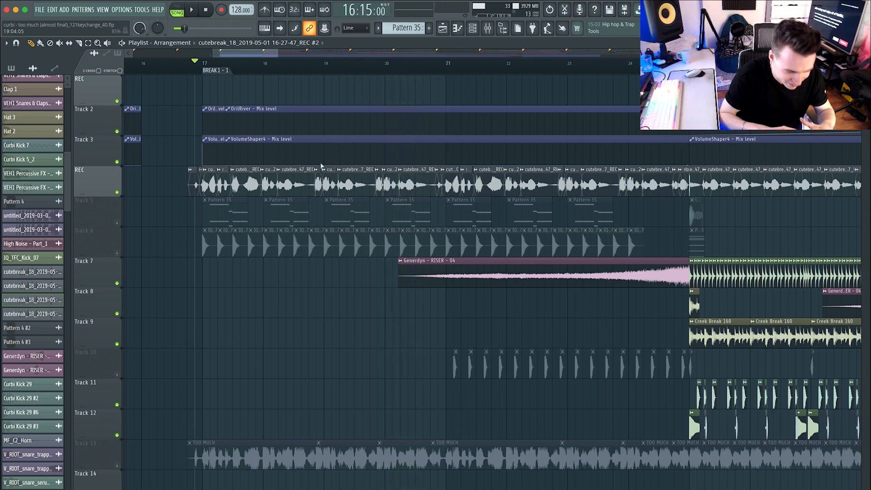
Open the vocal clip's VOX mixer track and inspect its first two Fruity parametric EQ 2 effects and first MHarmonizerMB.
double_click(204, 186)
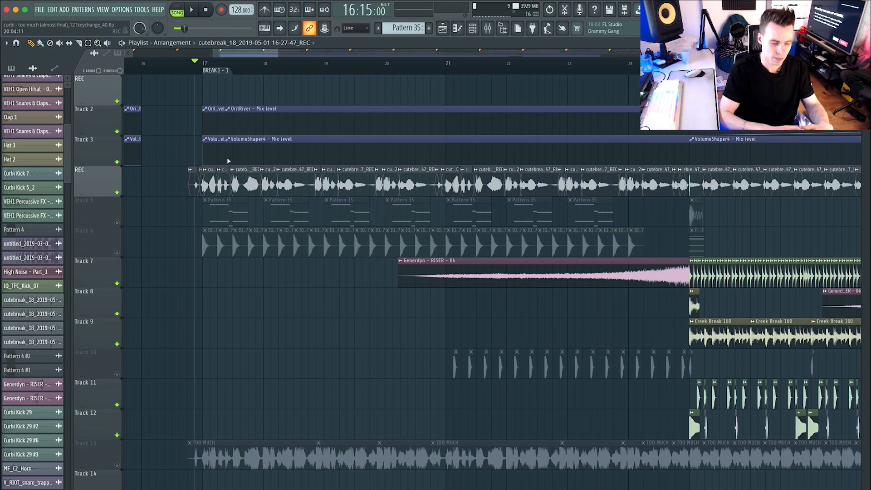
double_click(409, 183)
double_click(305, 159)
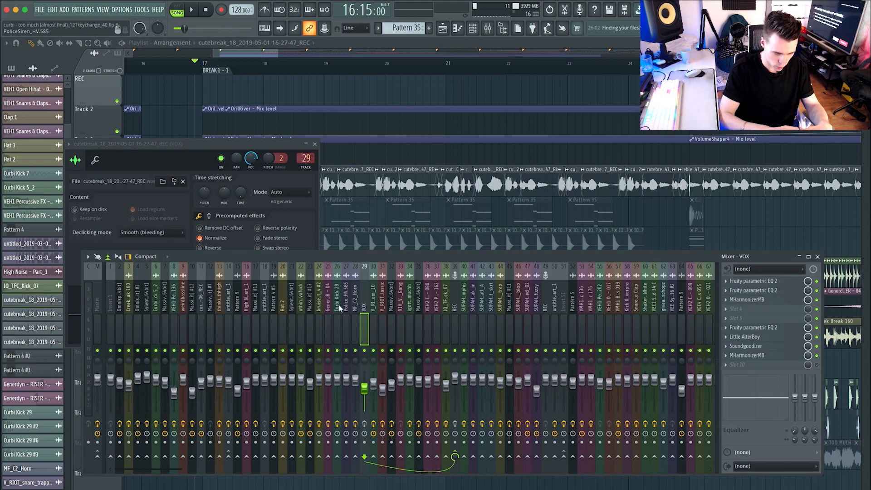
left_click(749, 281)
left_click(729, 269)
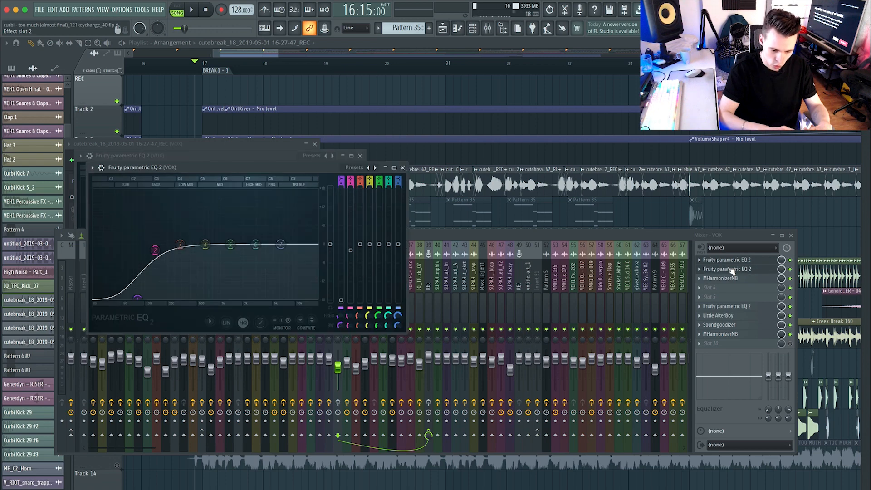
left_click(726, 278)
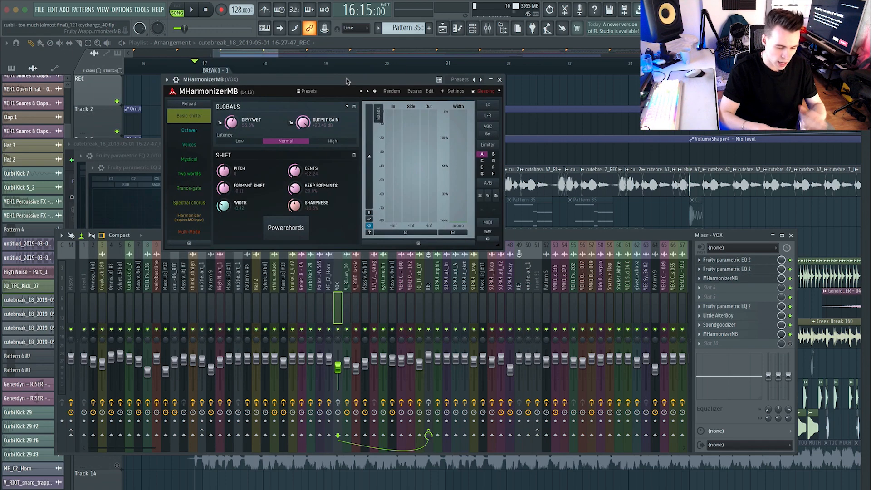
left_click_drag(346, 81, 456, 123)
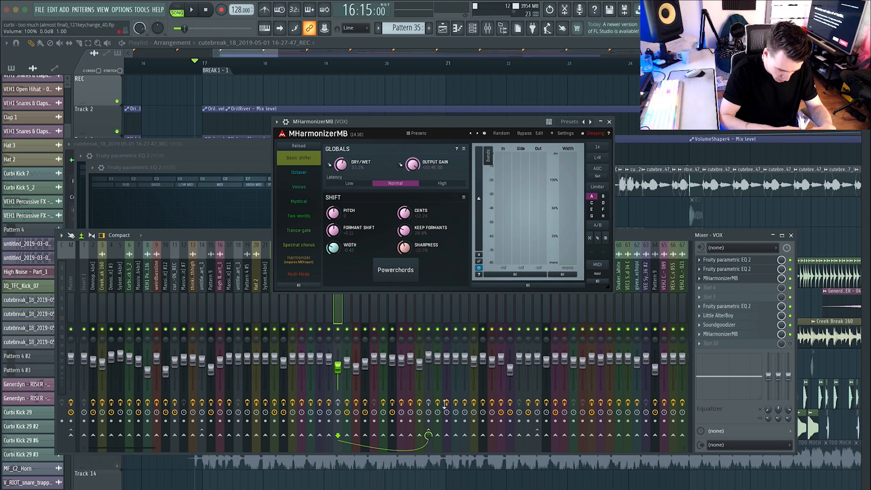
Play the vocal chops with only the first MHarmonizerMB active among the VOX track's loaded effects.
key("space")
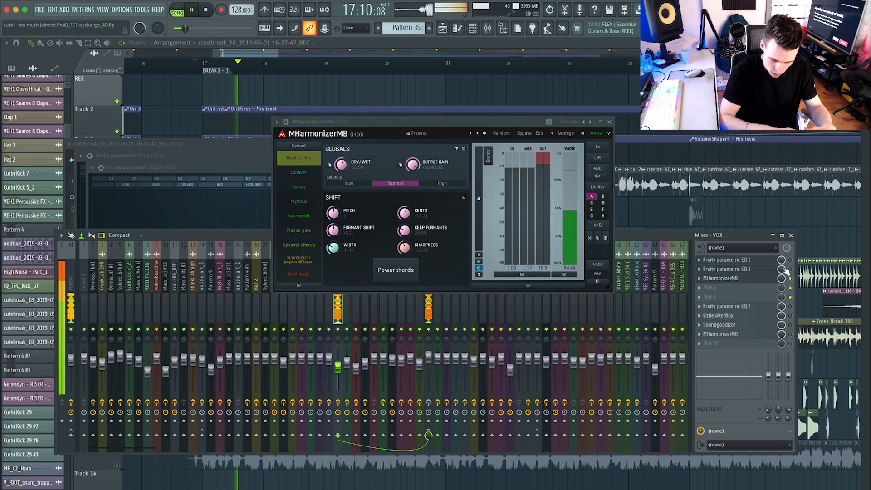
key("space")
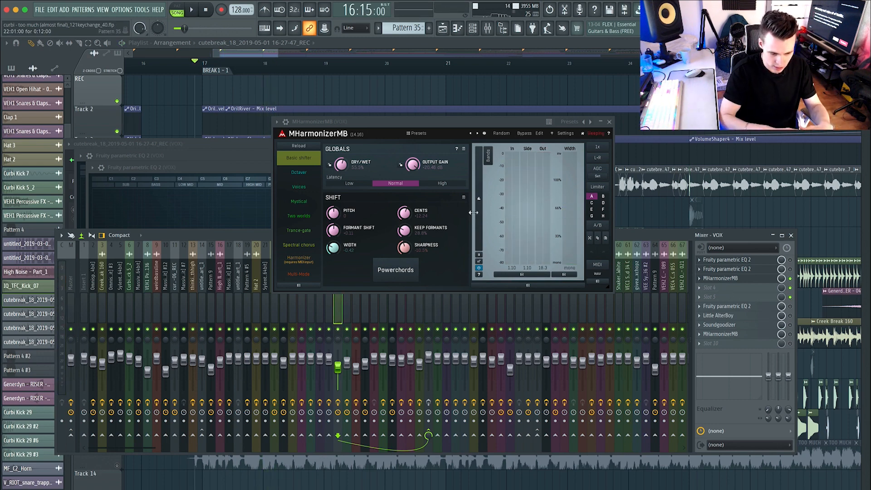
key("space")
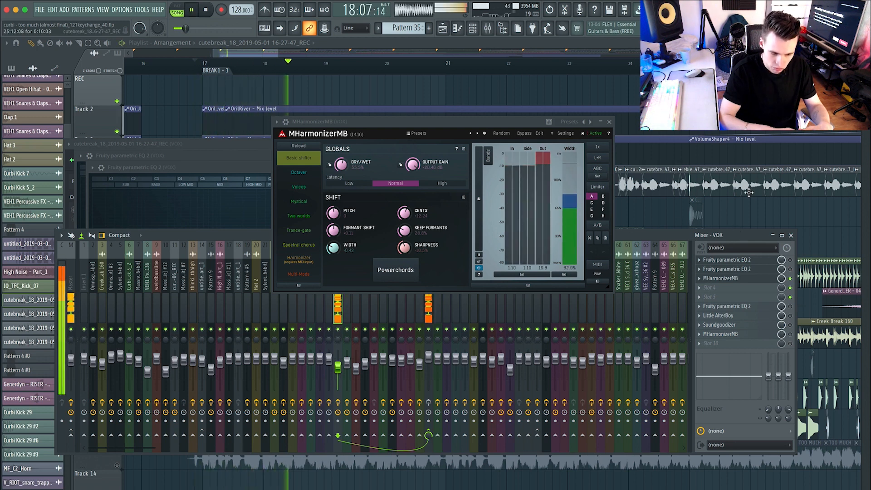
key("space")
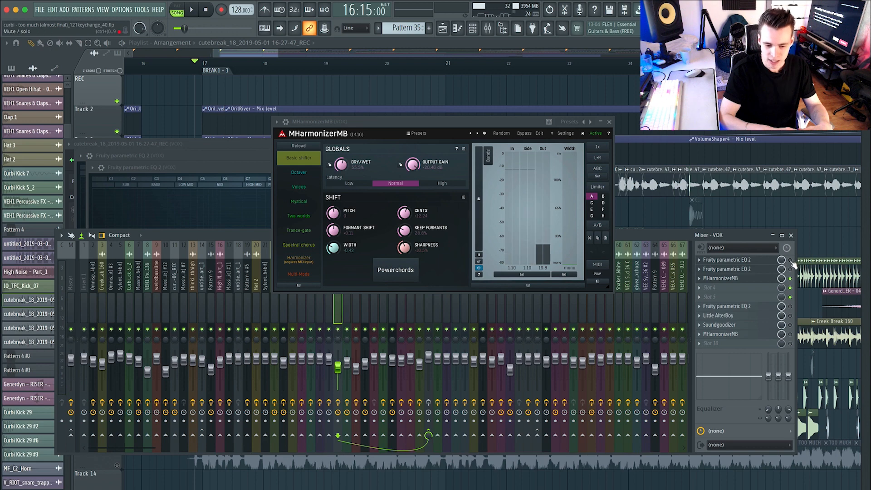
Open Little AlterBoy on the VOX track, enable it and play the vocal chops through it.
left_click(750, 317)
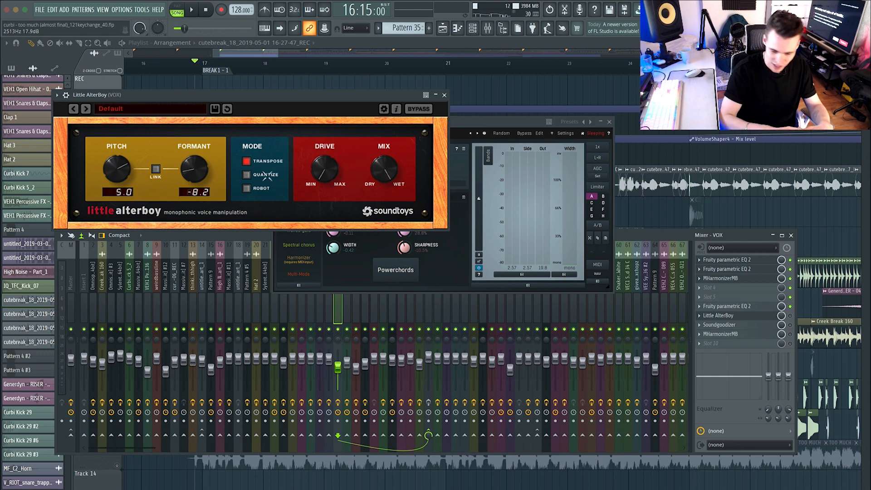
left_click(790, 317)
key("space")
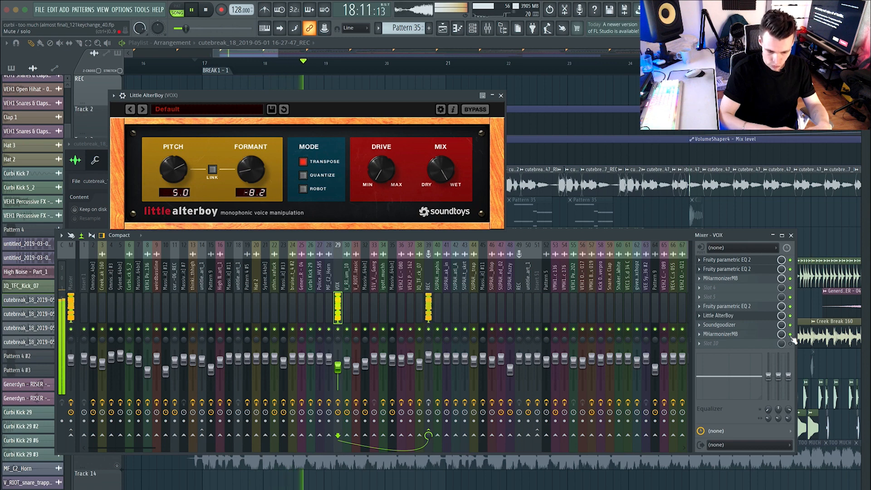
key("space")
Open Soundgoodizer and the last MHarmonizerMB on the VOX track and play the vocal chops to audition them.
left_click(734, 324)
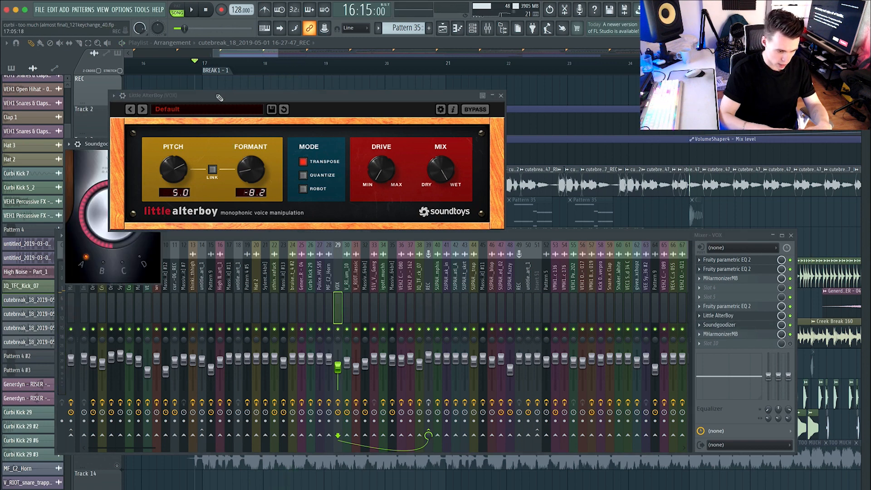
left_click_drag(217, 98, 403, 11)
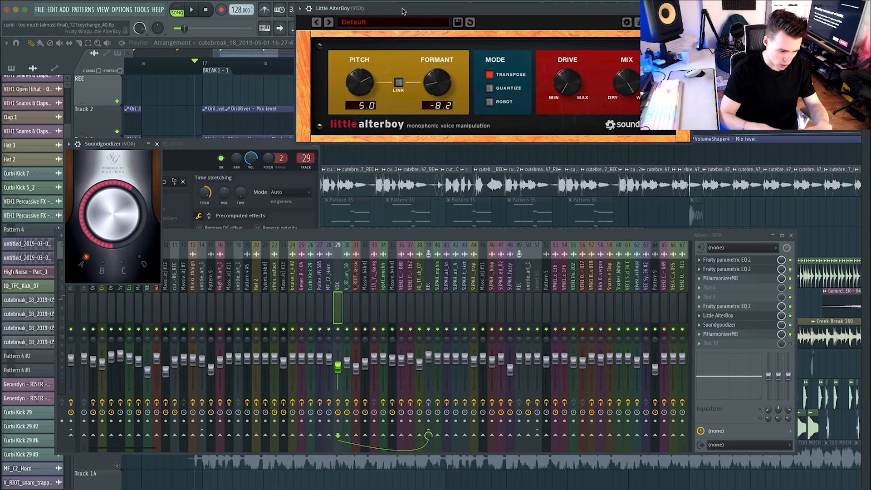
left_click(739, 335)
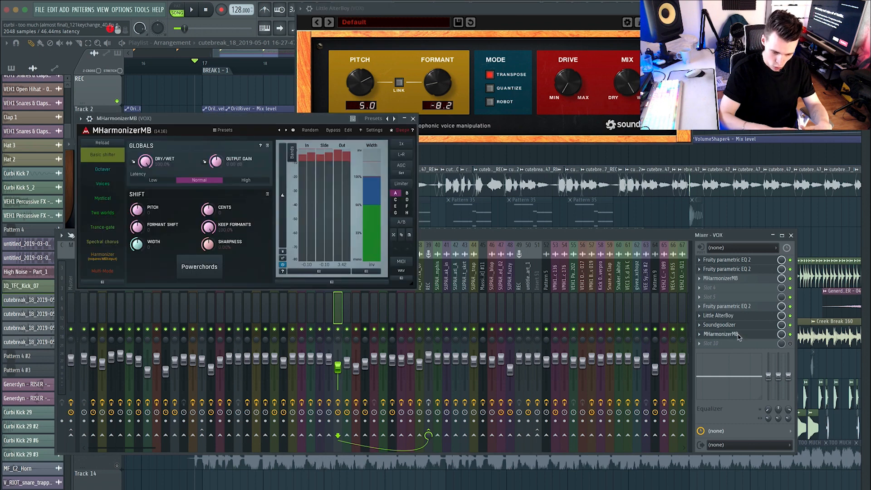
left_click_drag(232, 127, 363, 158)
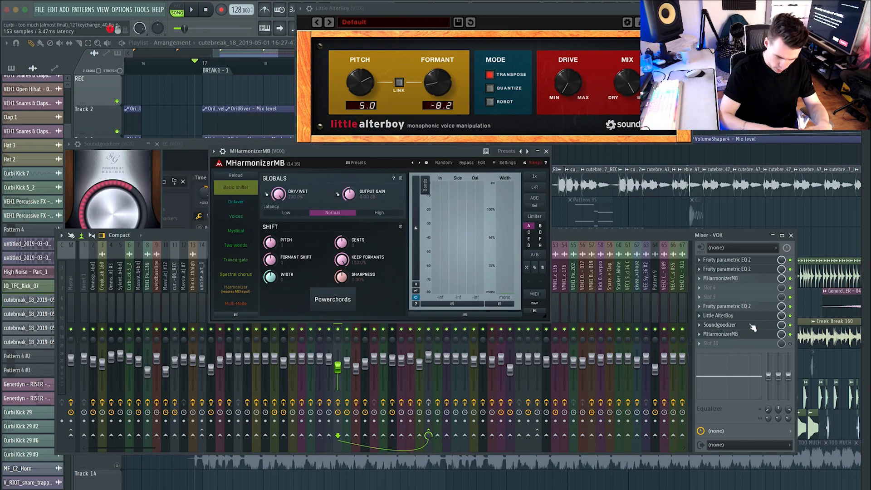
key("space")
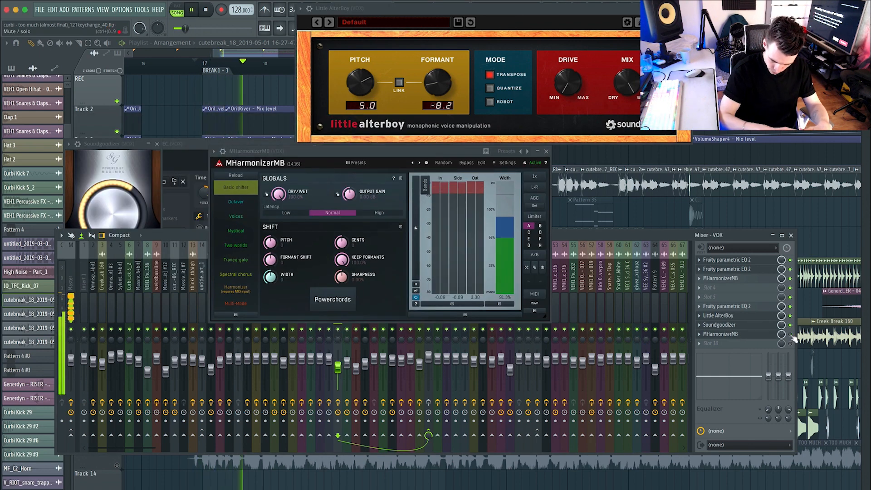
key("space")
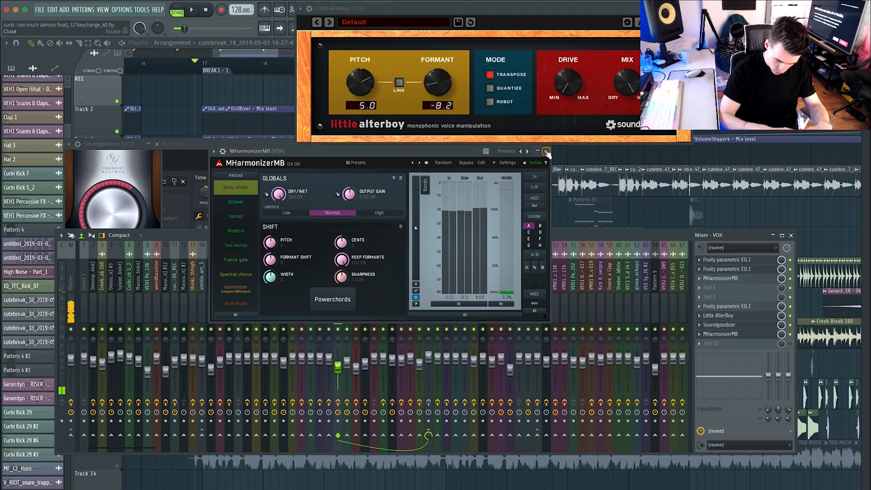
Close MHarmonizerMB and compare the effect chains of the VOX track and the REC track it routes to.
left_click(547, 152)
left_click(428, 296)
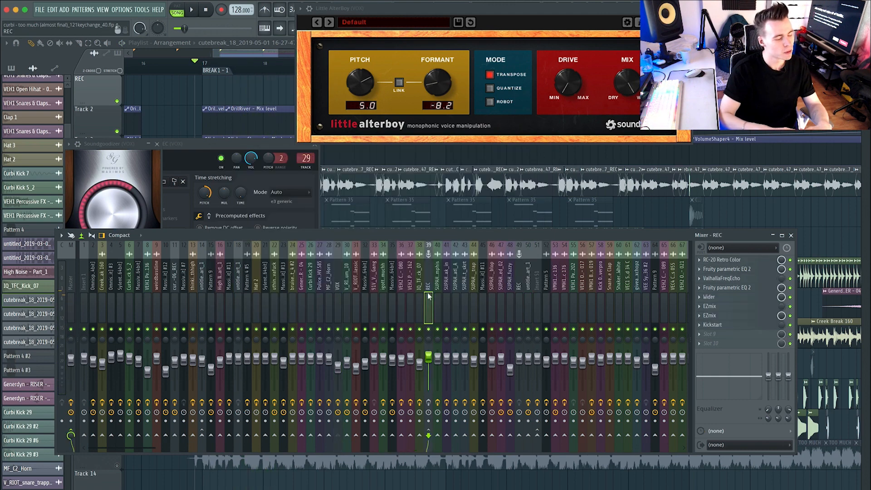
left_click(336, 296)
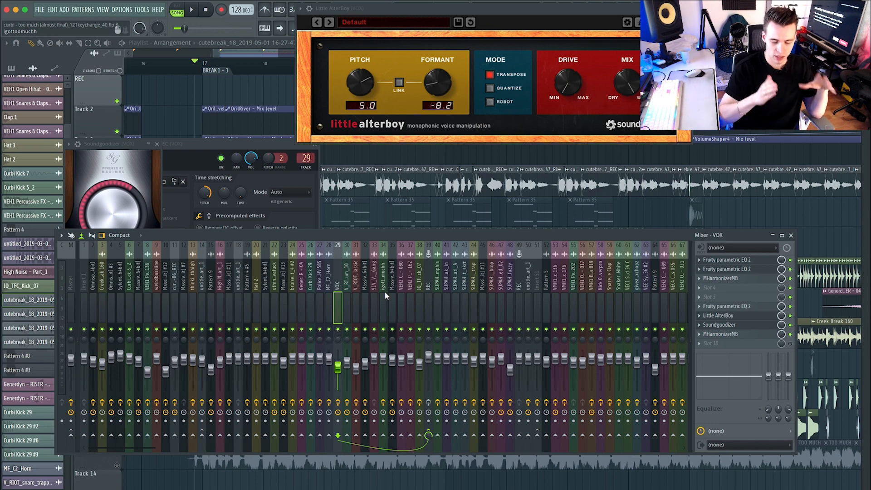
left_click(427, 288)
left_click(329, 274)
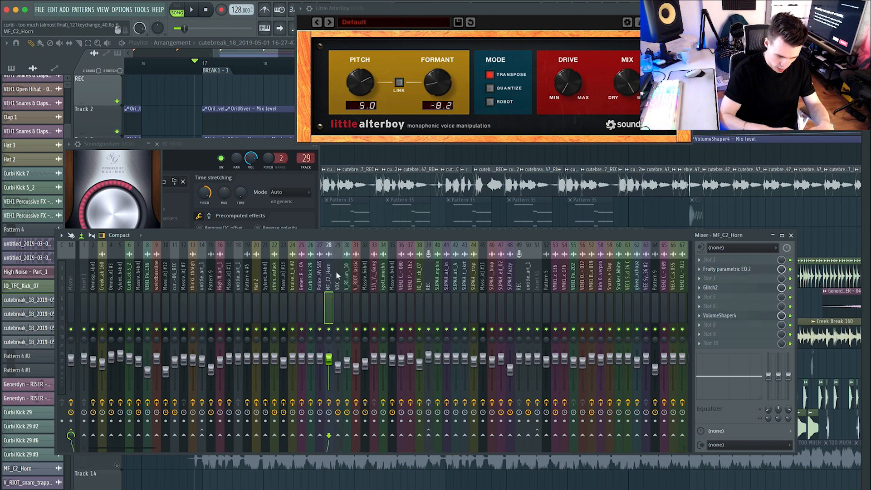
left_click(337, 274)
left_click(426, 278)
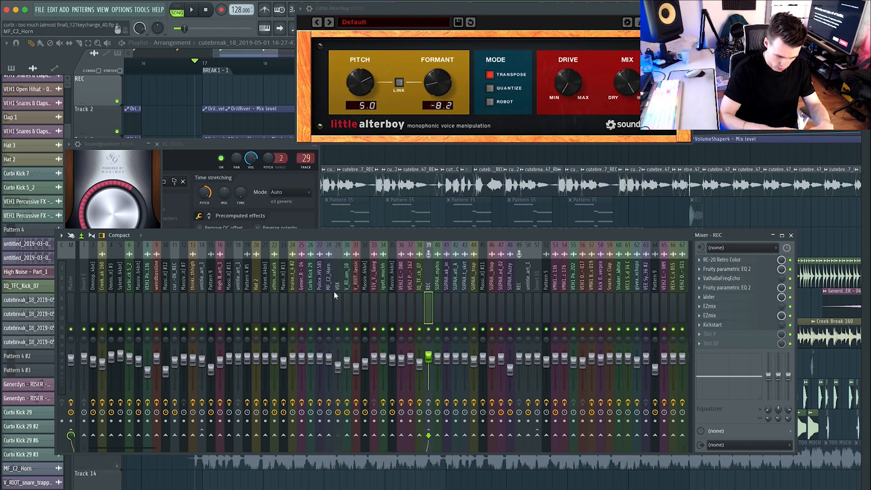
Open RC-20 Retro Color on the REC track and play the vocal chops with its settings in view.
left_click(721, 260)
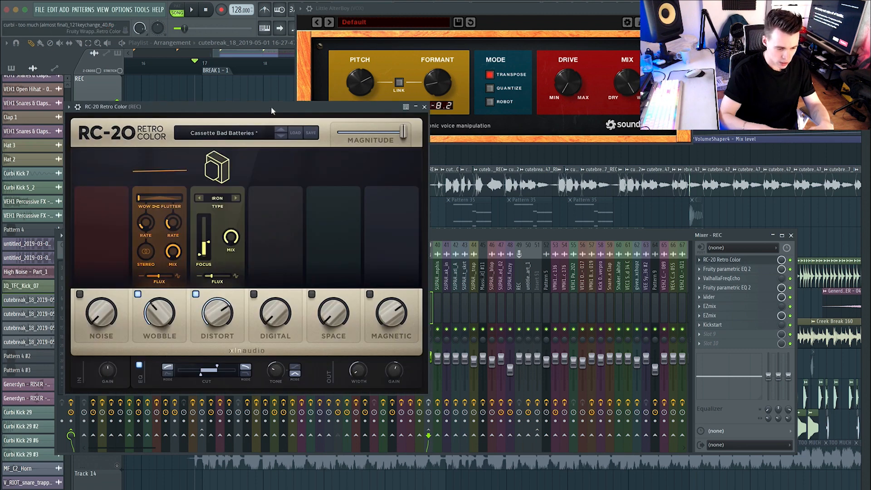
left_click_drag(318, 110, 303, 119)
key("space")
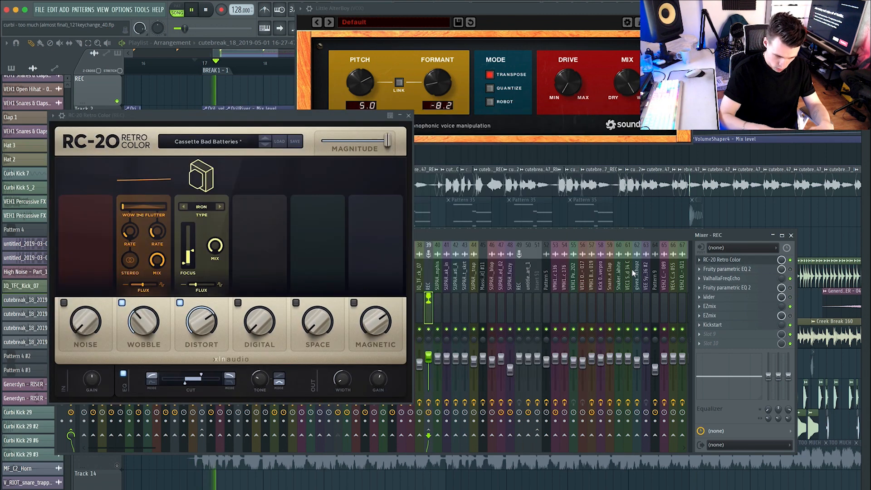
key("space")
left_click_drag(232, 122, 460, 131)
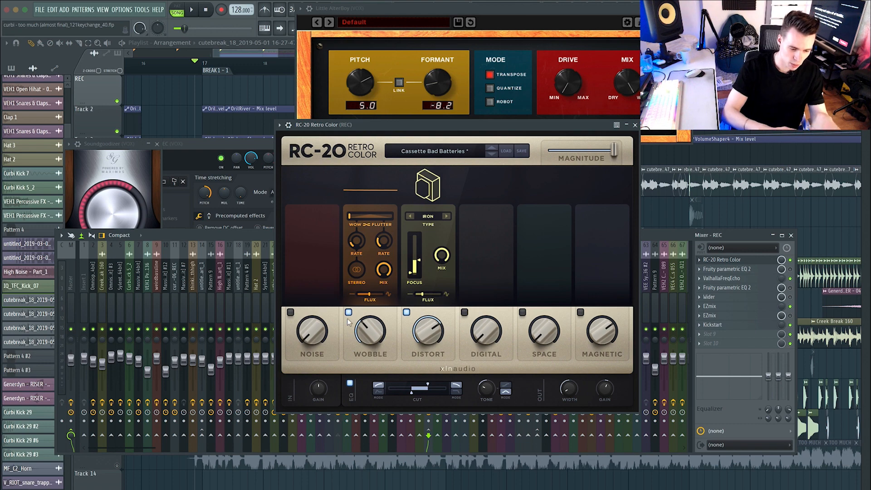
left_click_drag(365, 126, 319, 117)
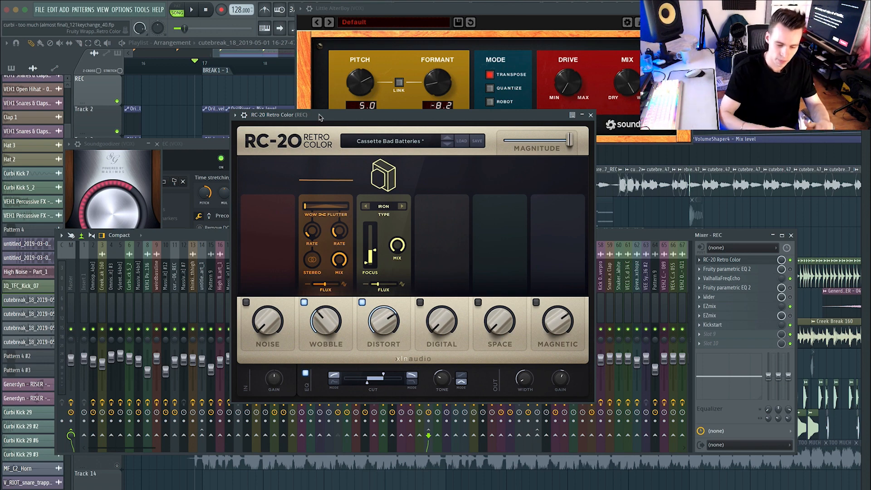
key("space")
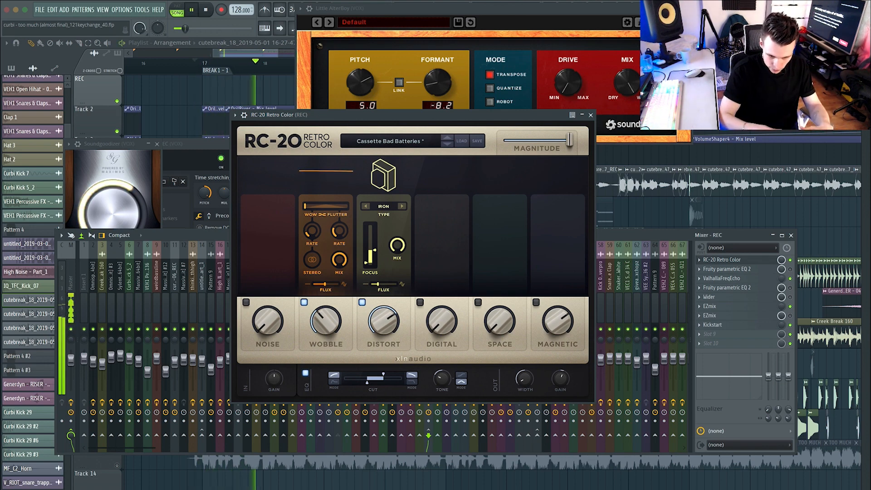
Open the first Fruity parametric EQ 2 on the REC track in place of RC-20 and play the vocal chops through it.
left_click(768, 270)
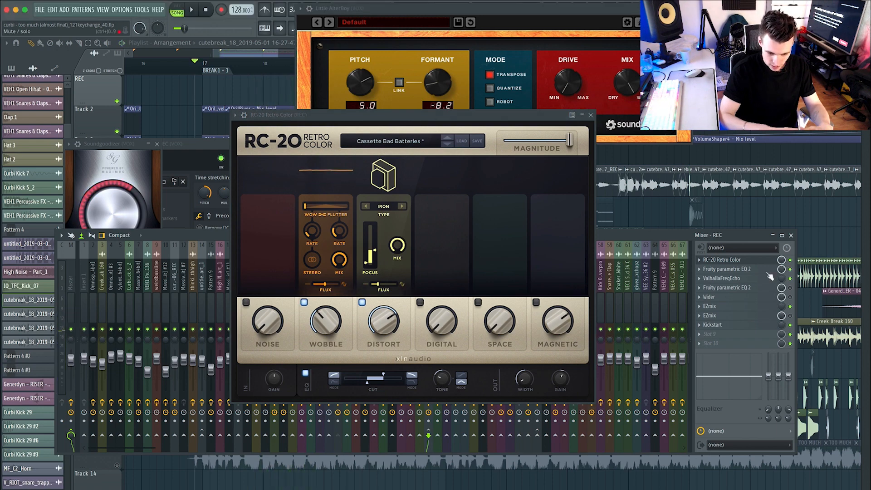
left_click(590, 115)
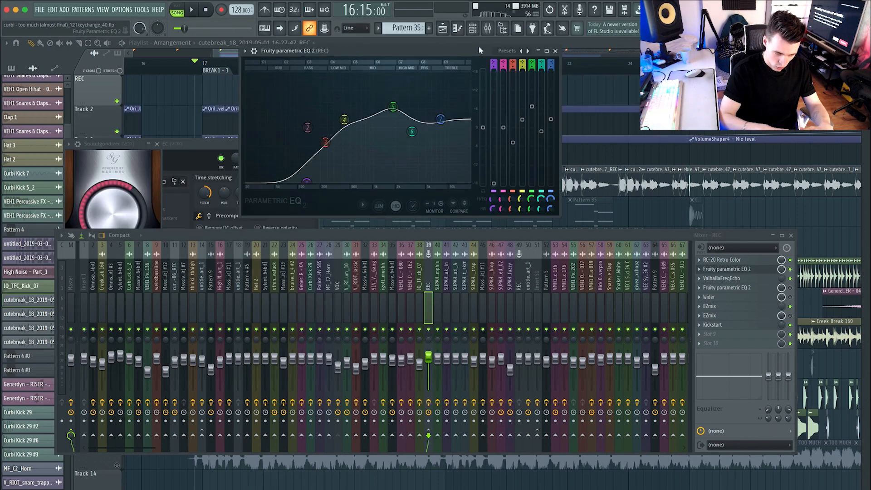
left_click_drag(478, 47, 480, 54)
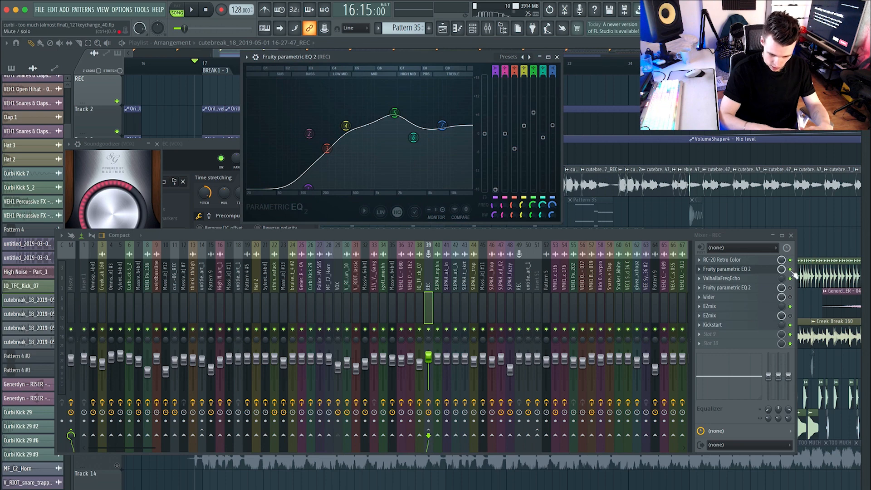
key("space")
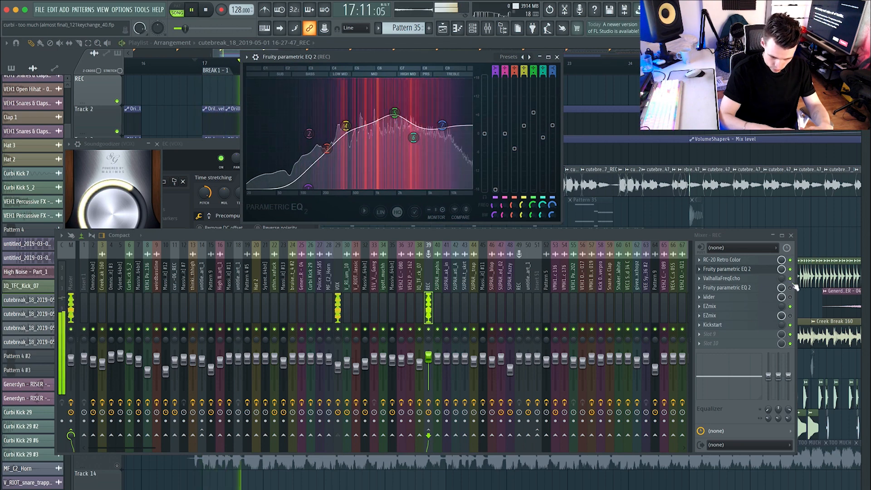
Enable the second Fruity parametric EQ 2 and Wider on the REC track, open both and play the vocal chops through them.
left_click(791, 287)
left_click(790, 297)
key("space")
left_click(767, 288)
left_click(764, 298)
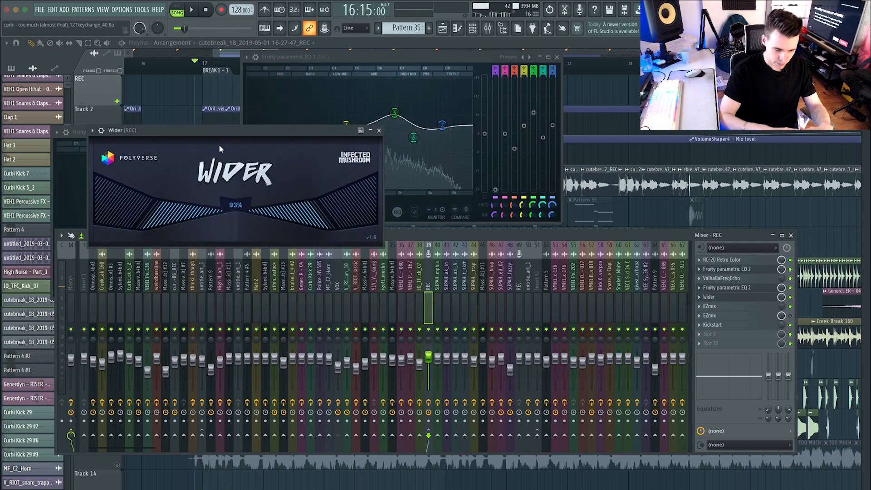
left_click_drag(219, 131, 395, 132)
key("space")
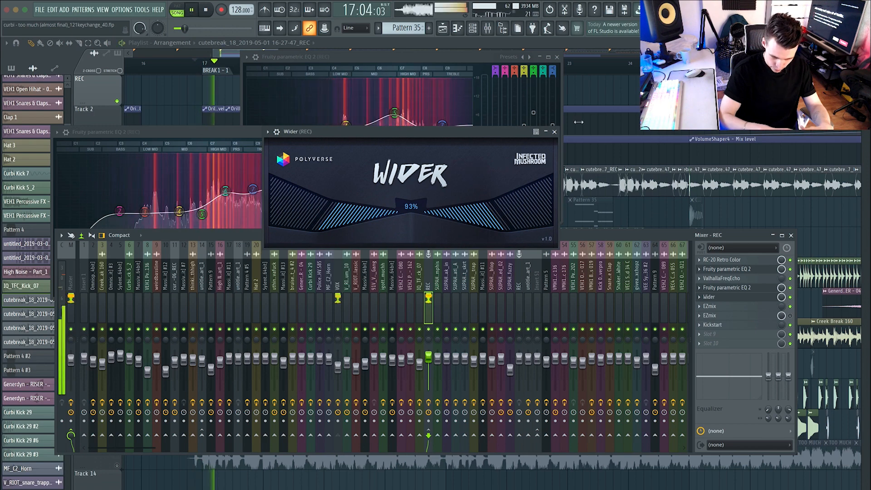
left_click(555, 131)
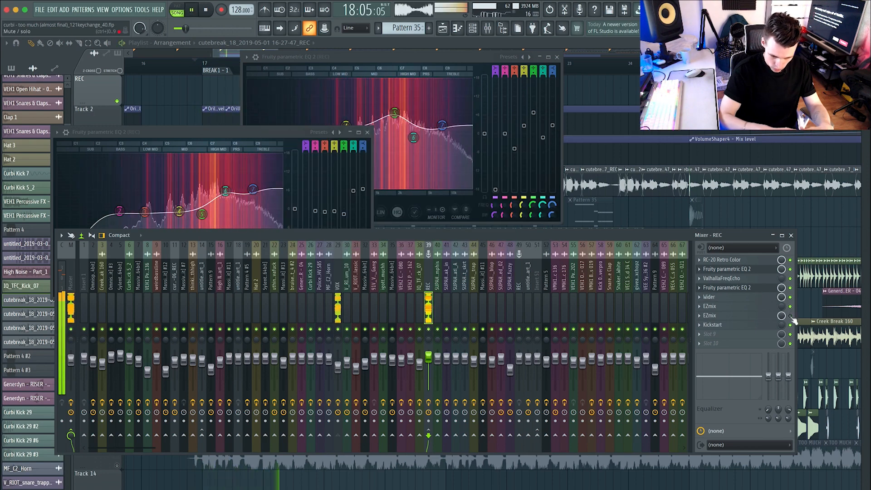
key("space")
Open the second EZmix on the REC track, audition the vocal chops through its preset and close it.
left_click(751, 316)
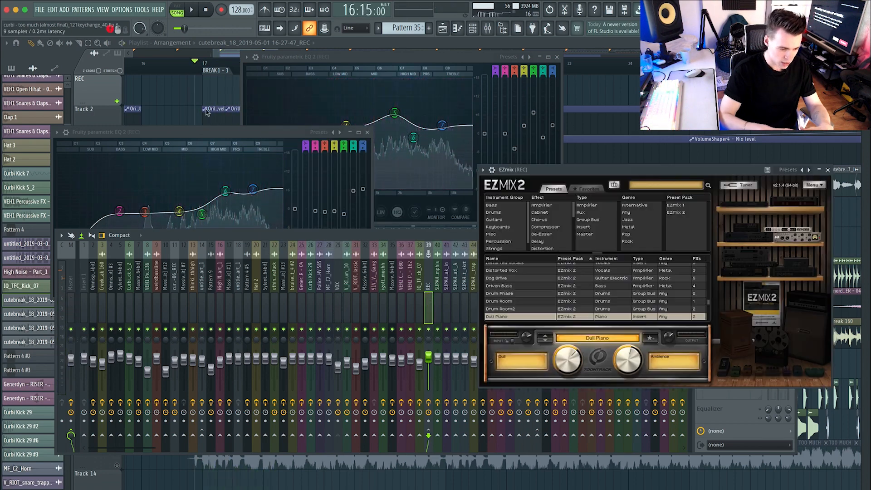
left_click_drag(643, 169, 433, 131)
key("space")
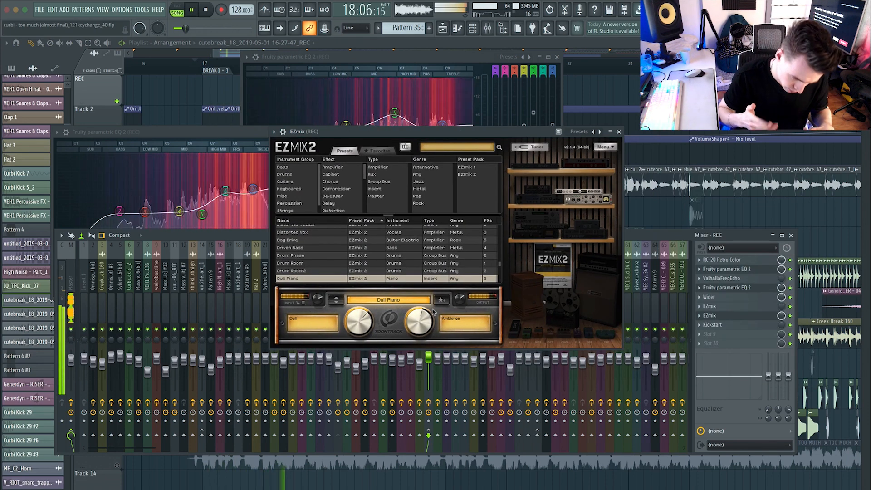
key("space")
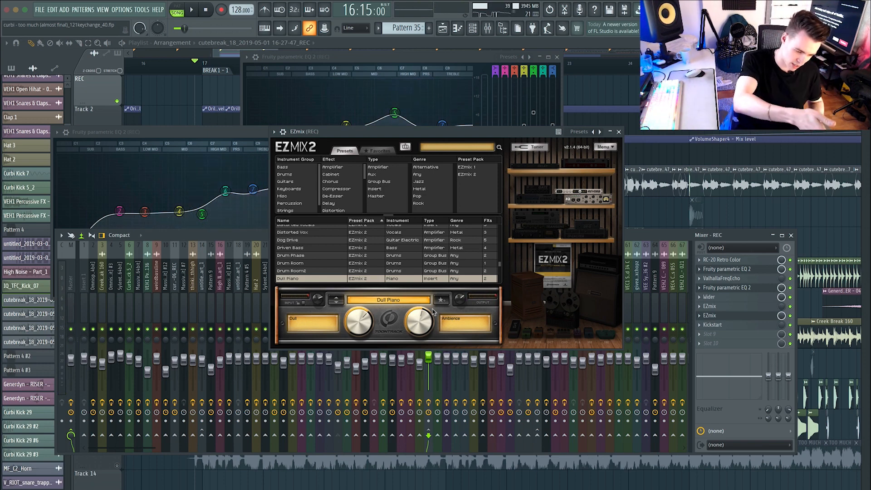
left_click(619, 131)
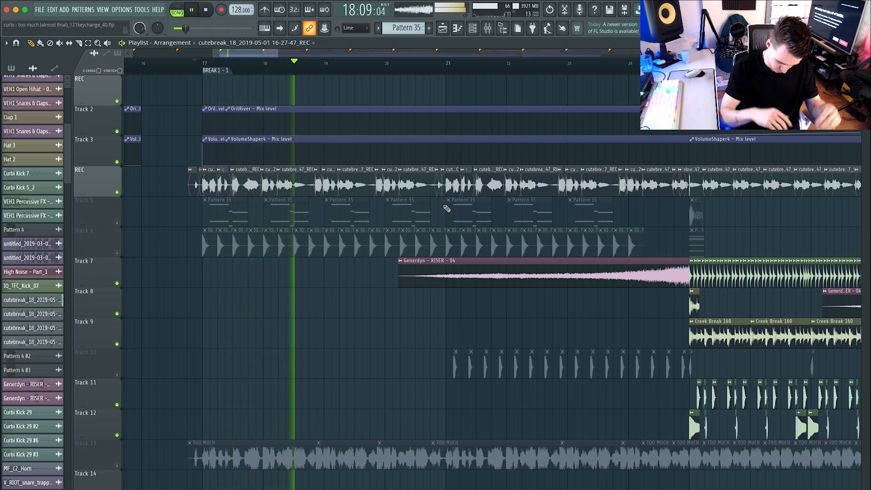
key("space")
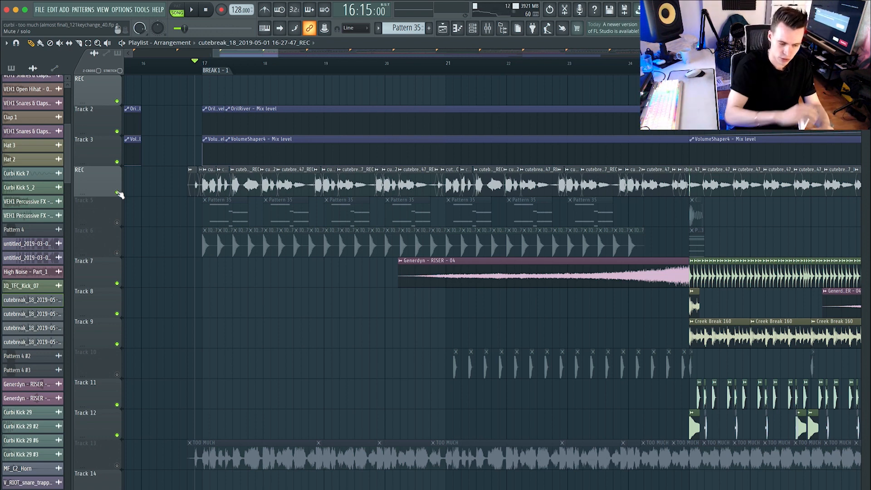
Unmute the kick on Track 6 and play it together with the vocal chops.
left_click(118, 253)
key("space")
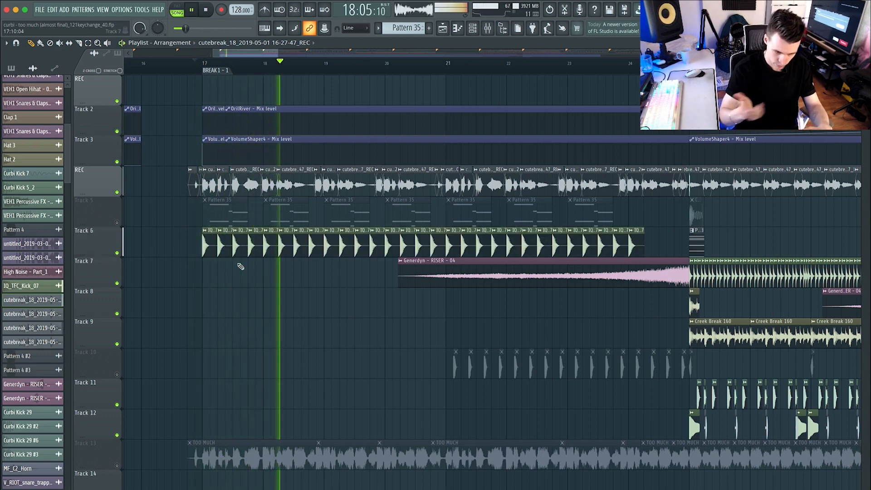
key("space")
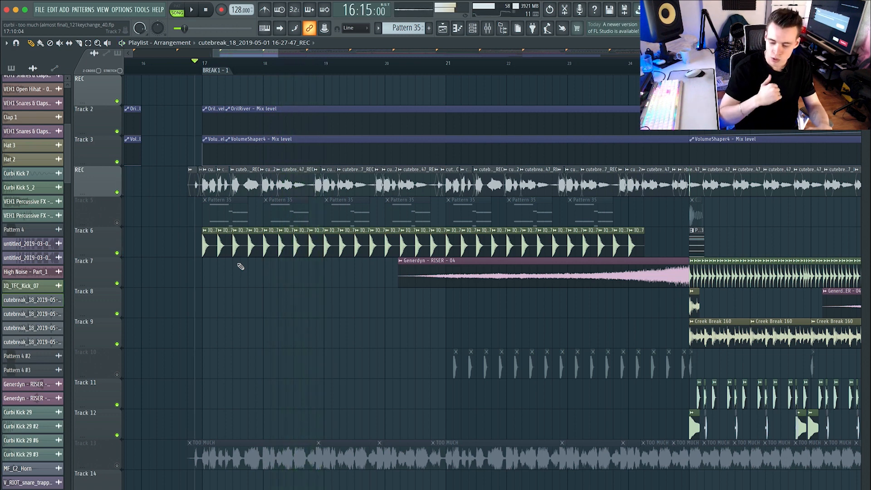
Unmute Track 5, select its Pattern 35 and play it alone in pattern mode with the channel rack and mixer open.
left_click(117, 223)
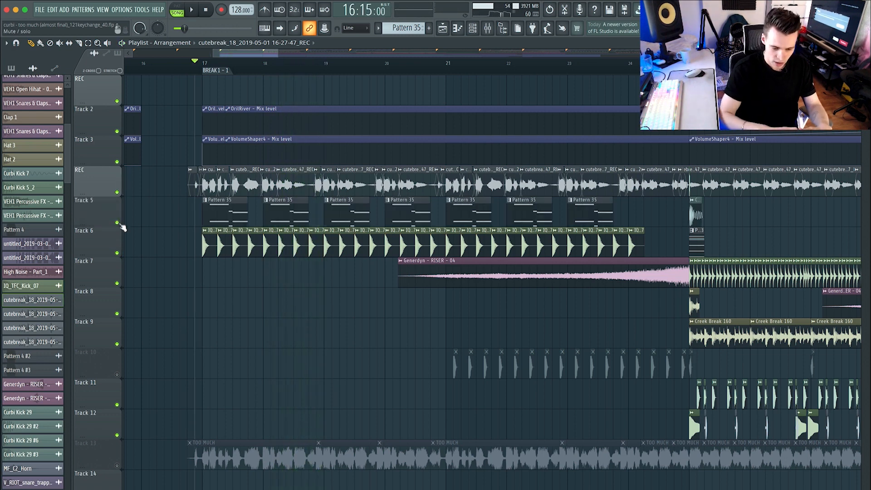
left_click(231, 213)
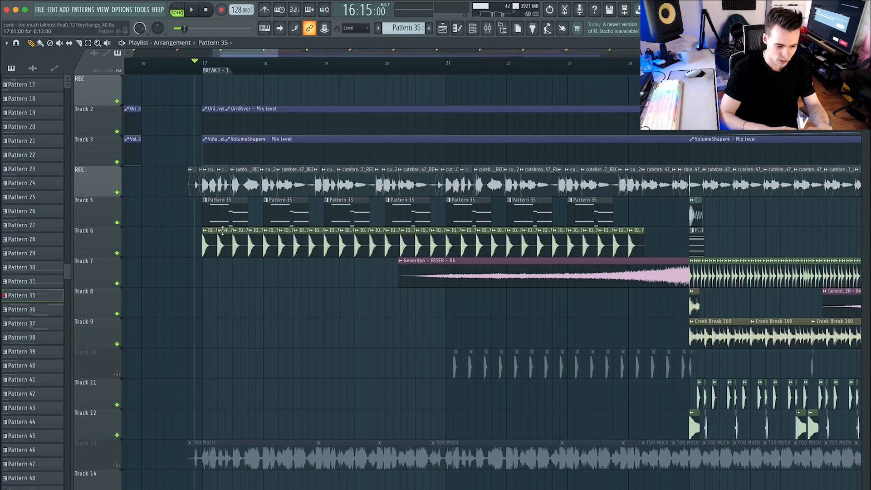
key("space")
key("l")
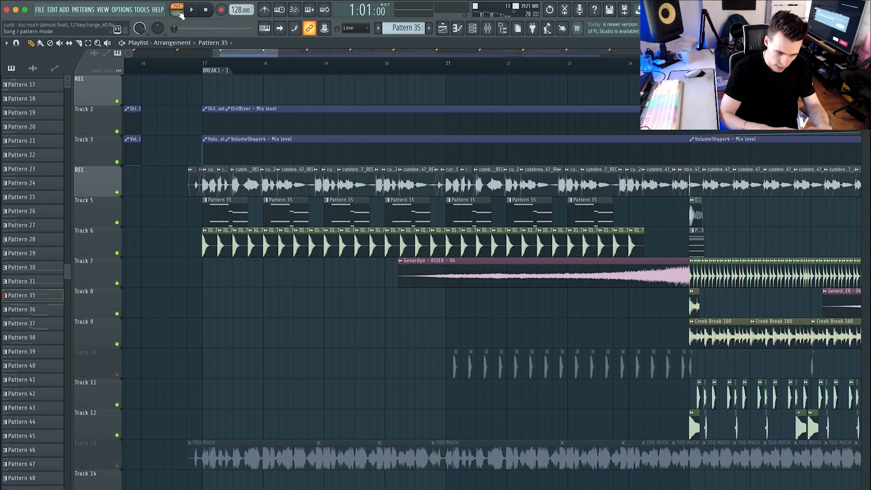
key("F6")
key("F9")
key("space")
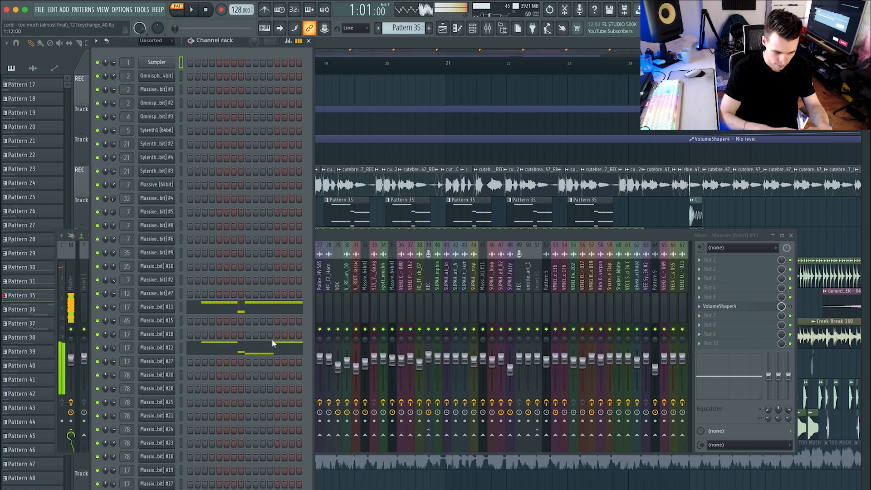
Delete the last note from both the Massive #12 and Massive #11 parts of Pattern 35 and play the pattern.
left_click(277, 348)
scroll(358, 182, "up", 5)
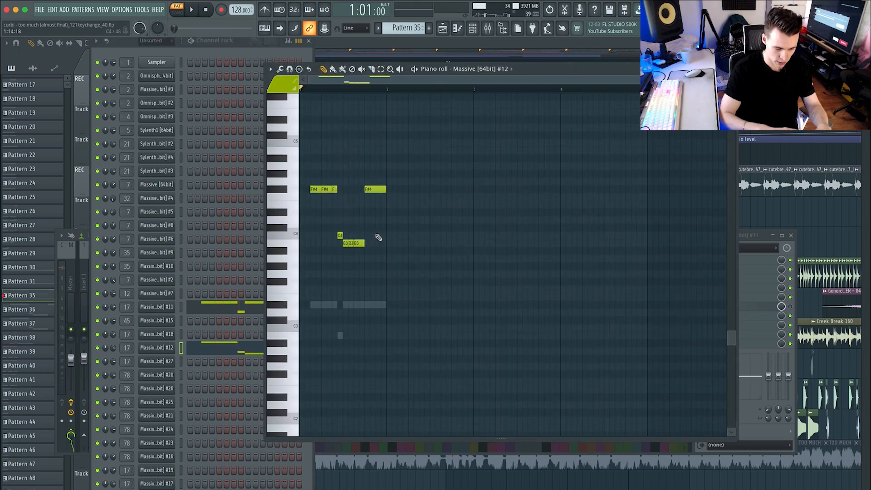
left_click(222, 43)
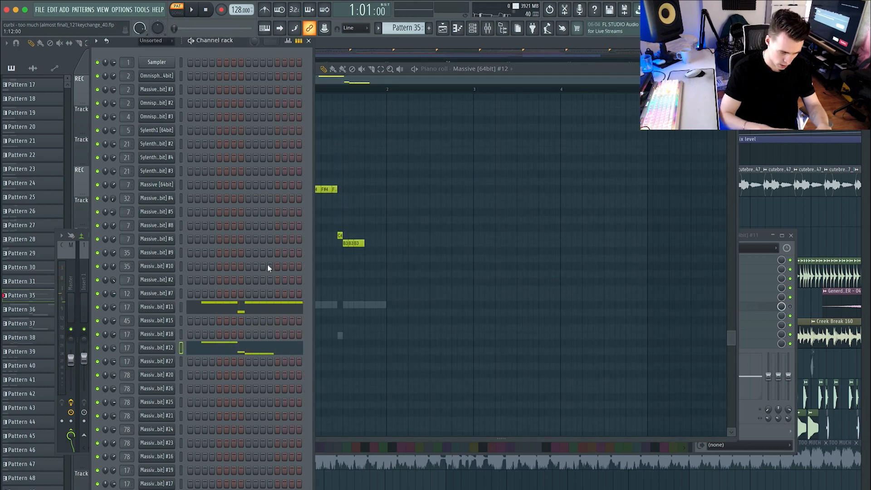
left_click(269, 307)
key("space")
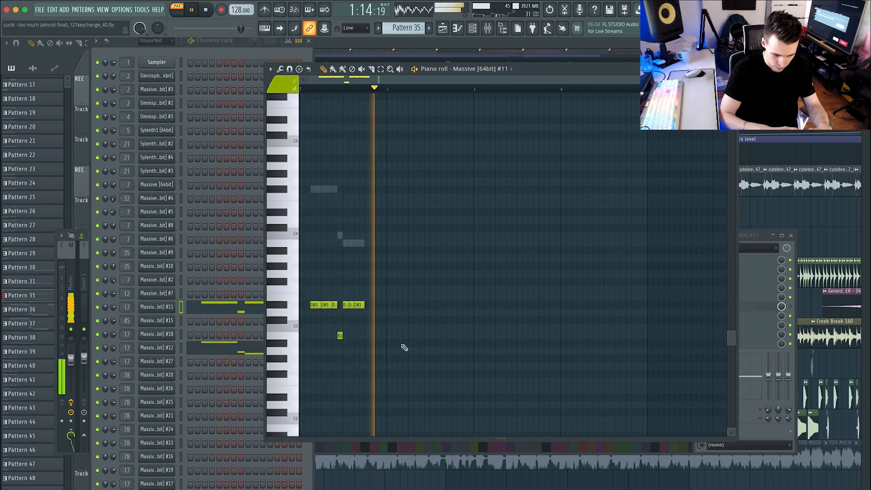
left_click(733, 68)
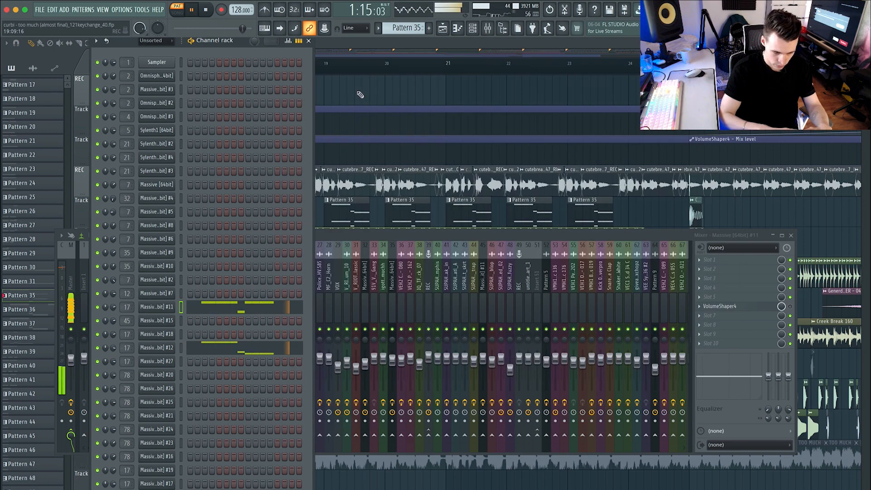
key("space")
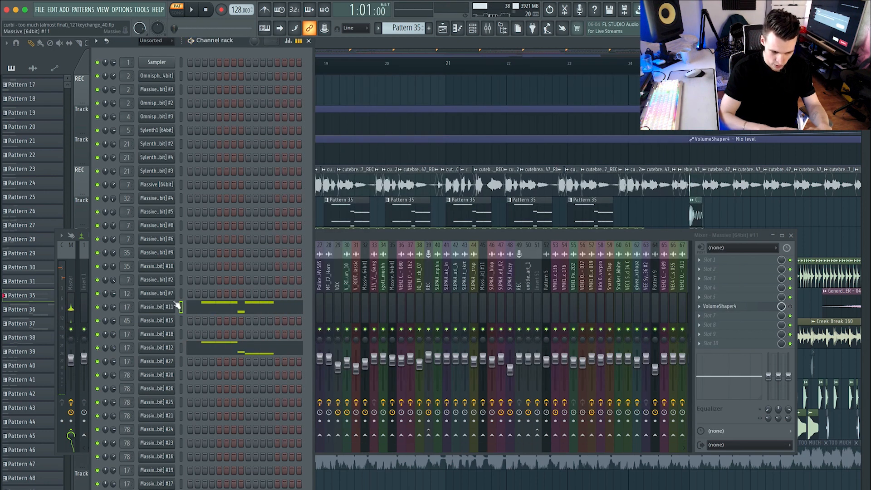
Enable VolumeShaper4 on the Massive #11 mixer track and play Pattern 35 through it.
left_click(790, 307)
key("space")
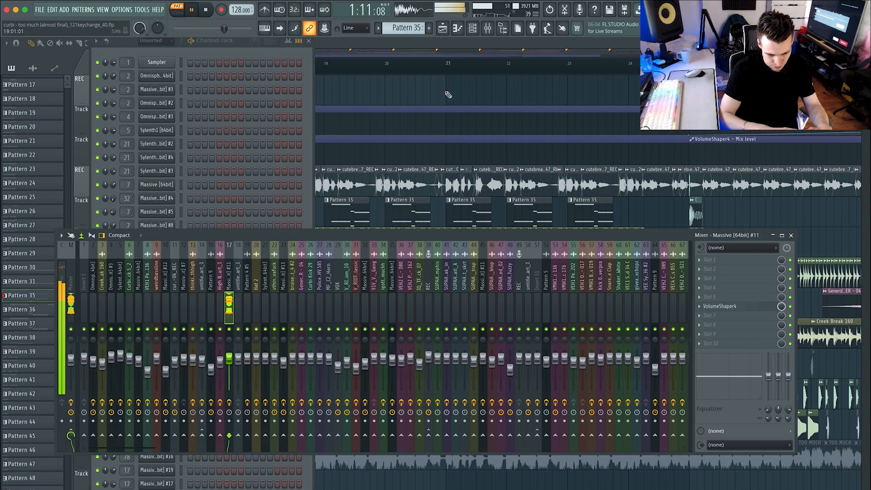
key("space")
Return to song mode, start playback just before bar 17 and unmute Track 10 while the break plays.
left_click(203, 64)
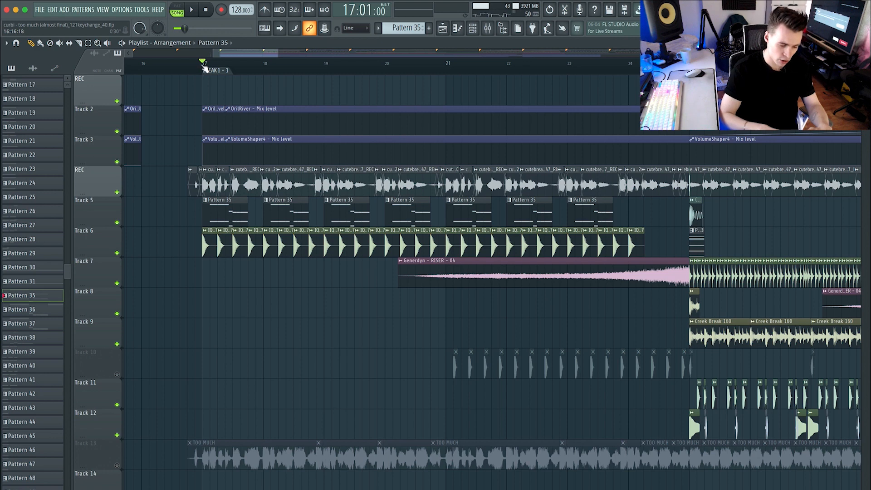
left_click(199, 66)
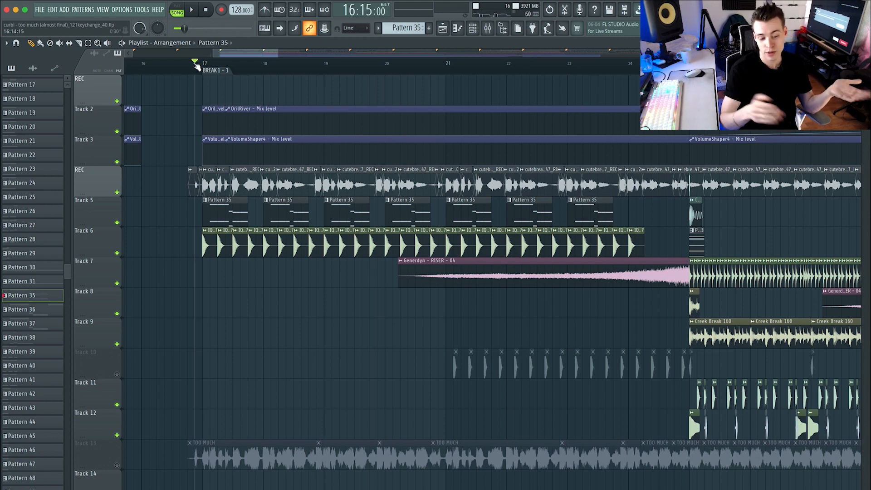
key("space")
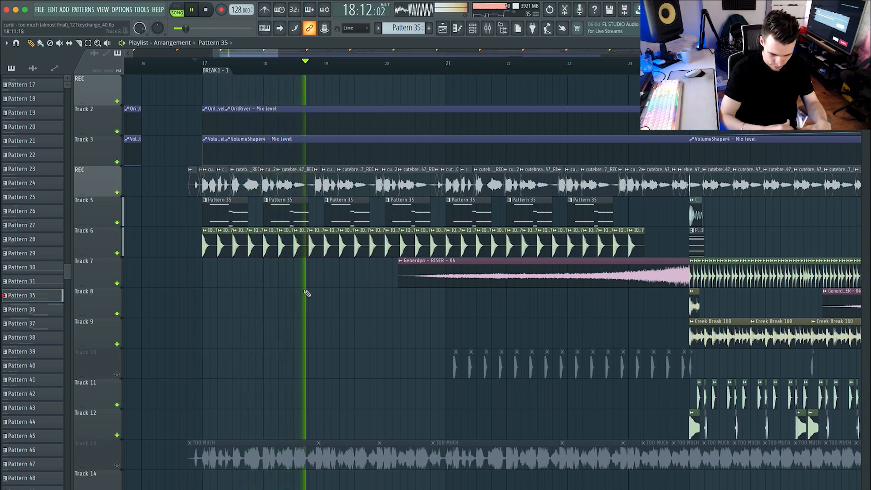
left_click(117, 374)
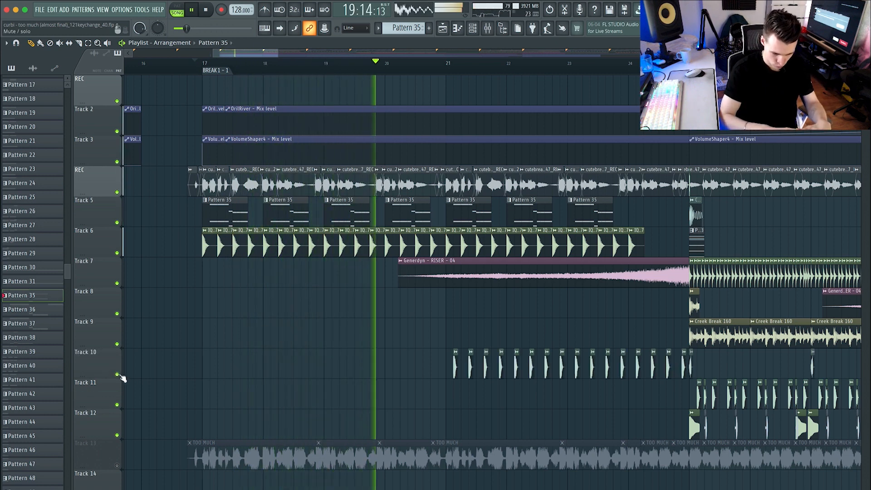
key("space")
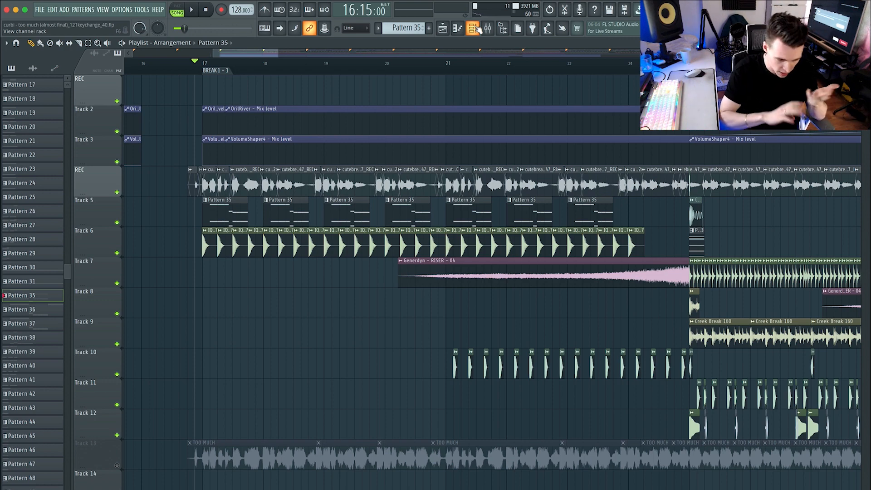
Mute Massive #12 in the channel rack and play Pattern 35 in pattern mode with the Massive #11 synth open.
left_click(474, 28)
left_click_drag(180, 48, 558, 94)
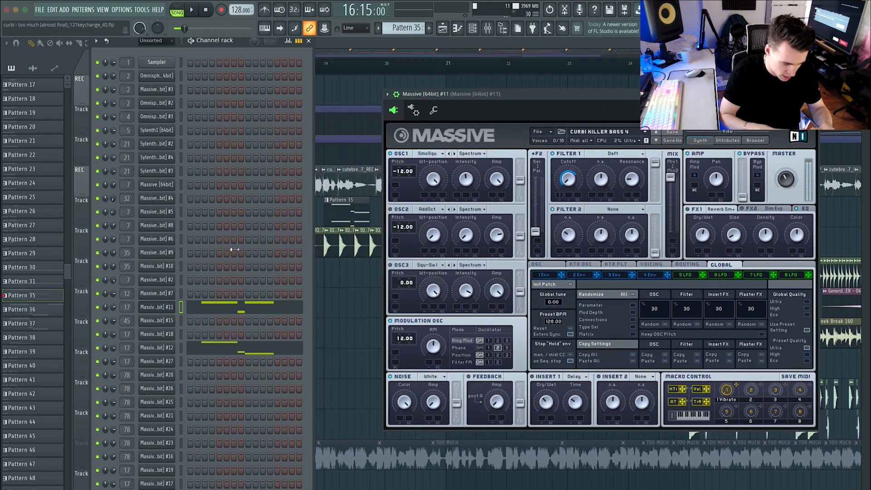
left_click(98, 348)
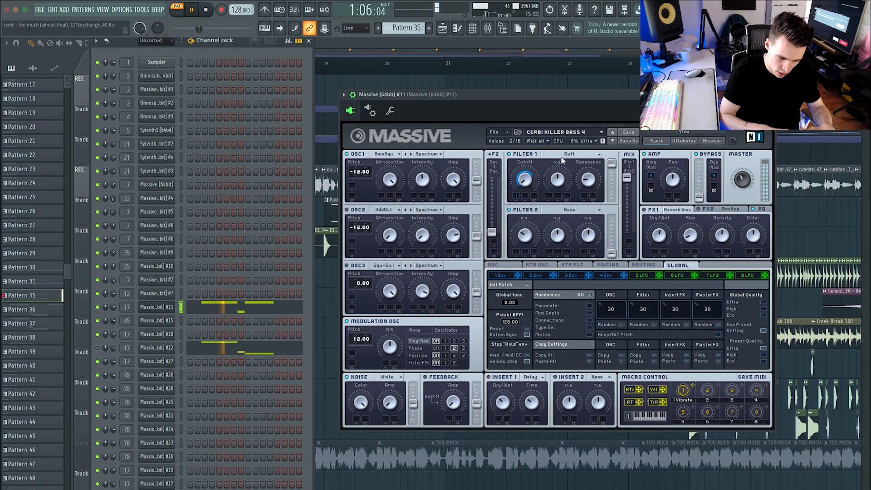
left_click(585, 276)
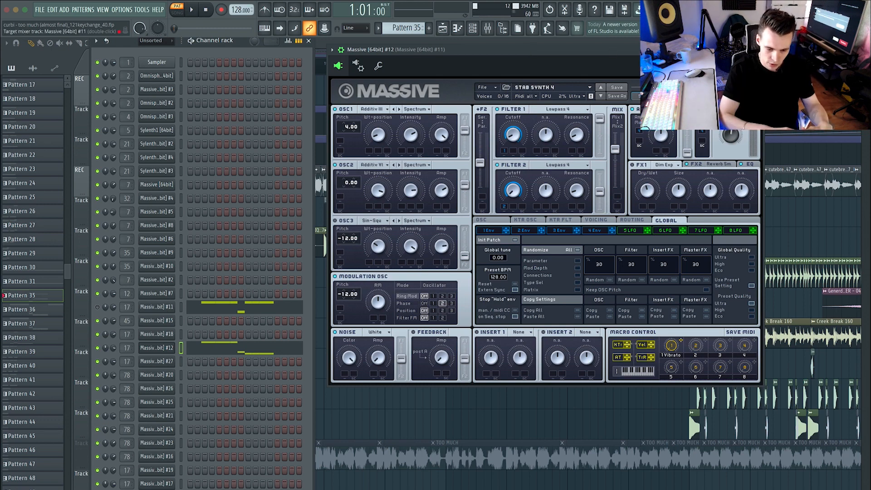
Play Pattern 35's Massive #12 part alone with the mixer open and view the synth's OSC settings.
key("F9")
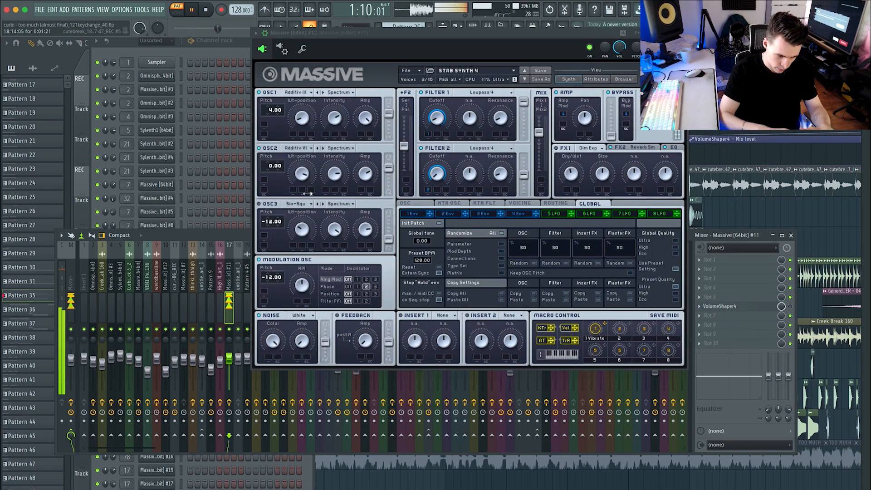
key("space")
left_click(411, 205)
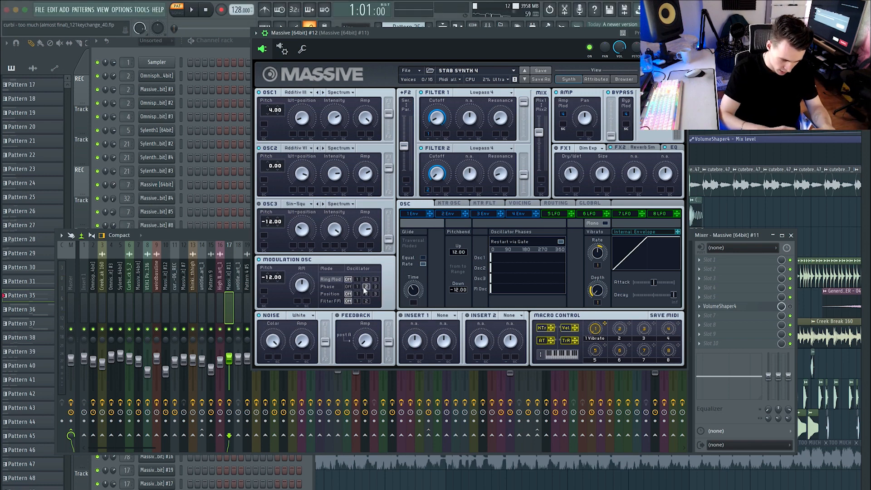
key("Escape")
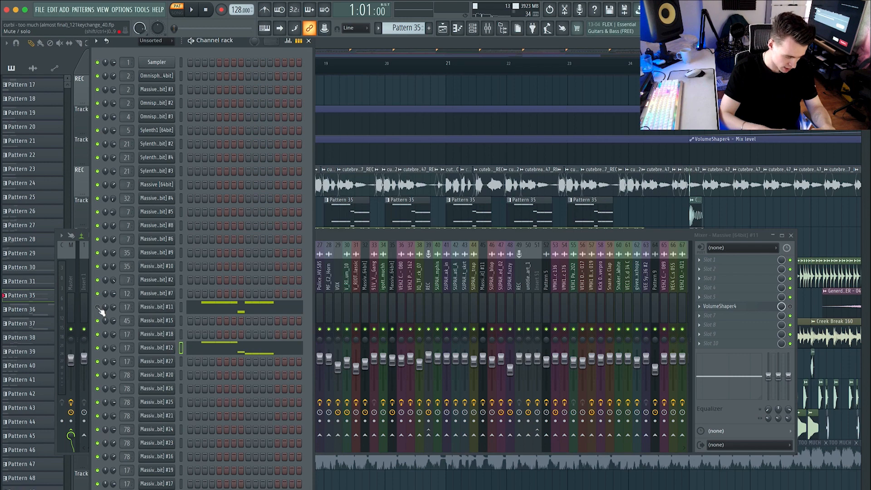
Play Pattern 35 with both Massive layers unmuted and return to song mode just before bar 17.
key("space")
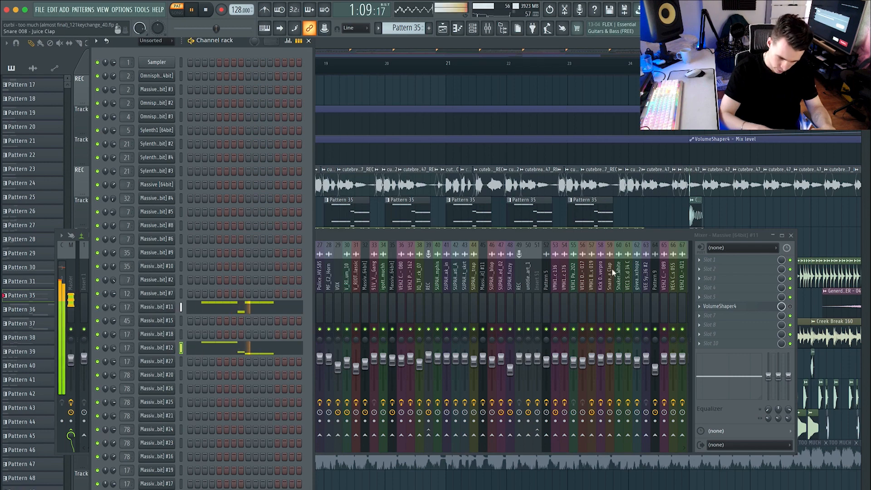
key("space")
left_click(333, 63)
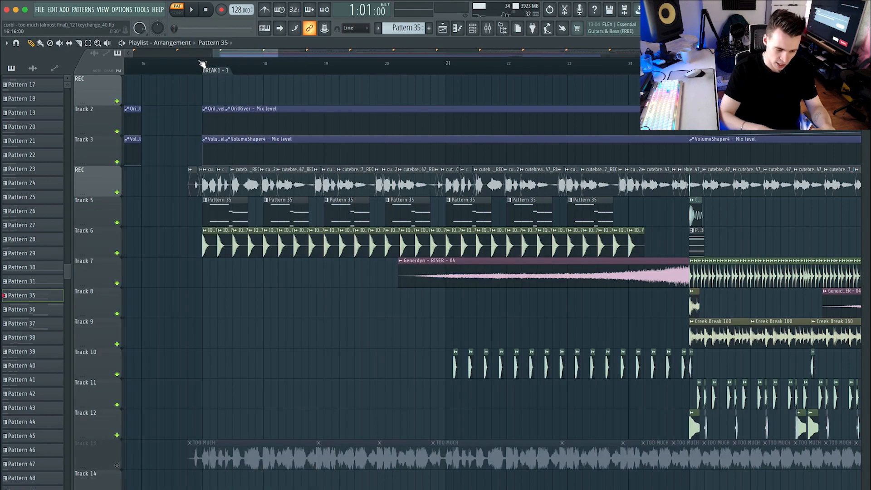
left_click_drag(202, 63, 248, 63)
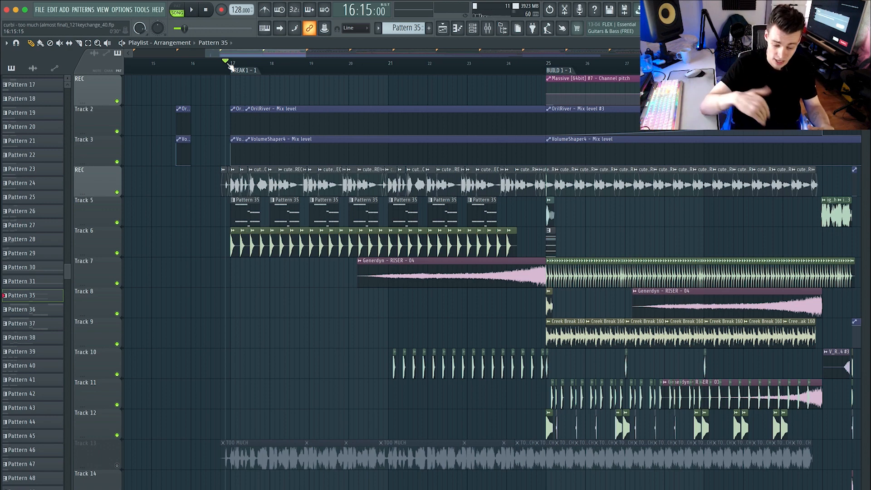
Mute the cutebreak REC vocal chop track, unmute Track 13 and play the break with the original TOO MUCH vocal, inspecting its clip.
scroll(391, 137, "right", 3)
scroll(408, 173, "down", 3)
scroll(249, 193, "up", 3)
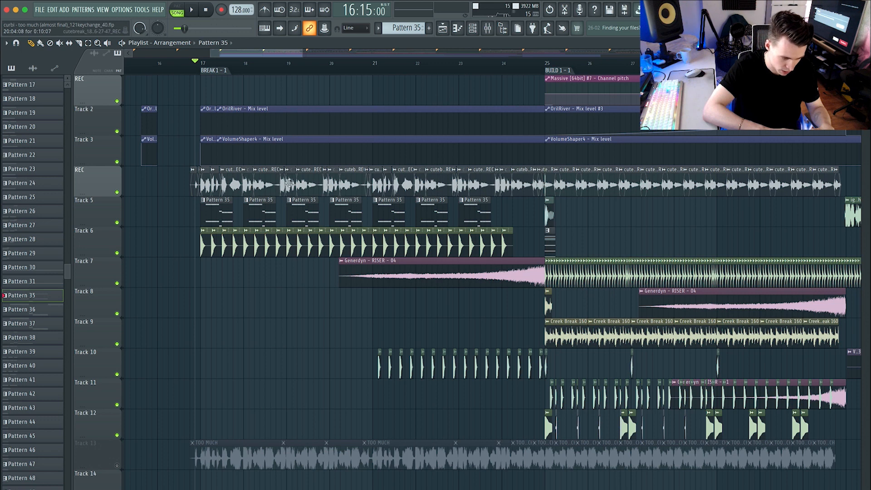
left_click(118, 193)
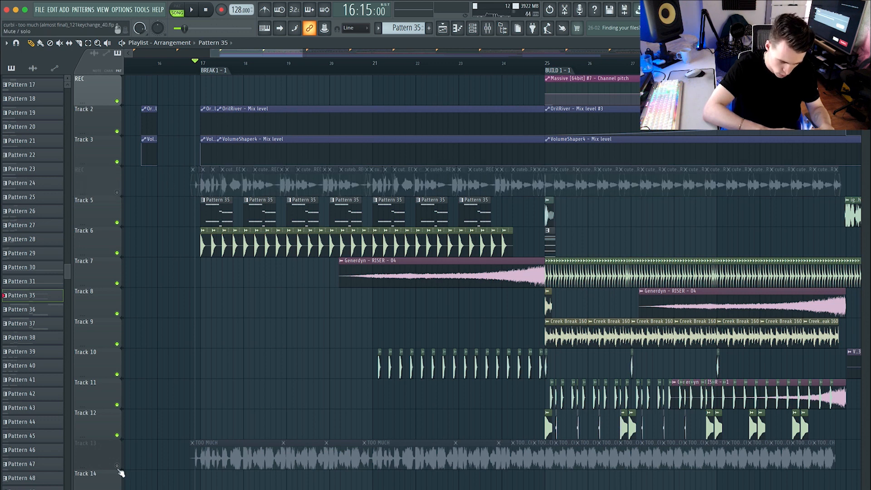
left_click(118, 466)
key("space")
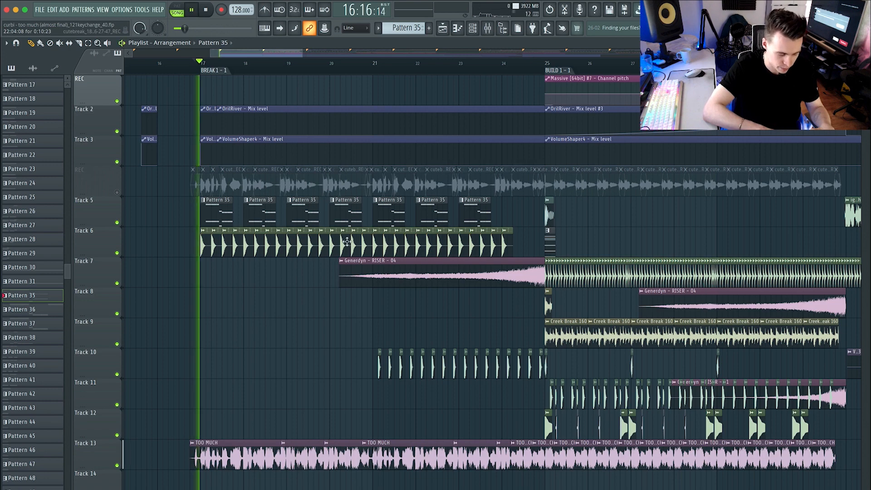
double_click(239, 451)
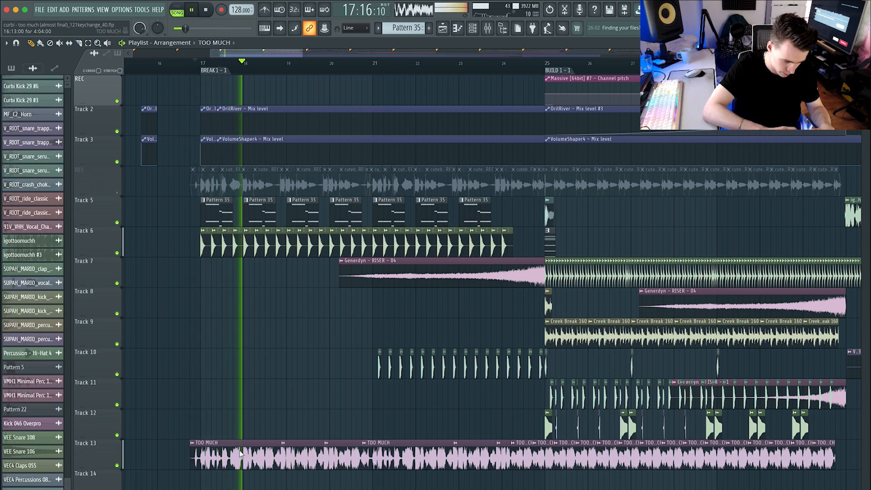
key("space")
key("Escape")
Place the playhead at 23:15 and inspect the VEE Snare 108 sample at the start of the build on Track 7.
left_click(498, 62)
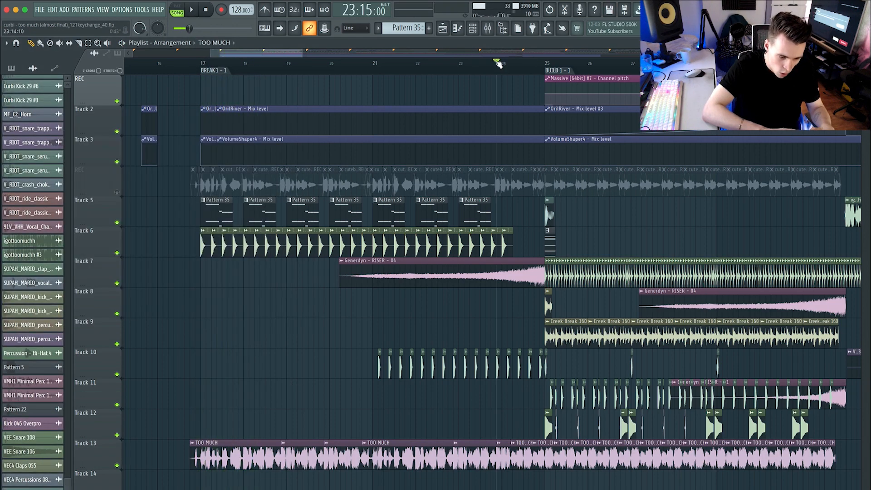
scroll(565, 233, "right", 5)
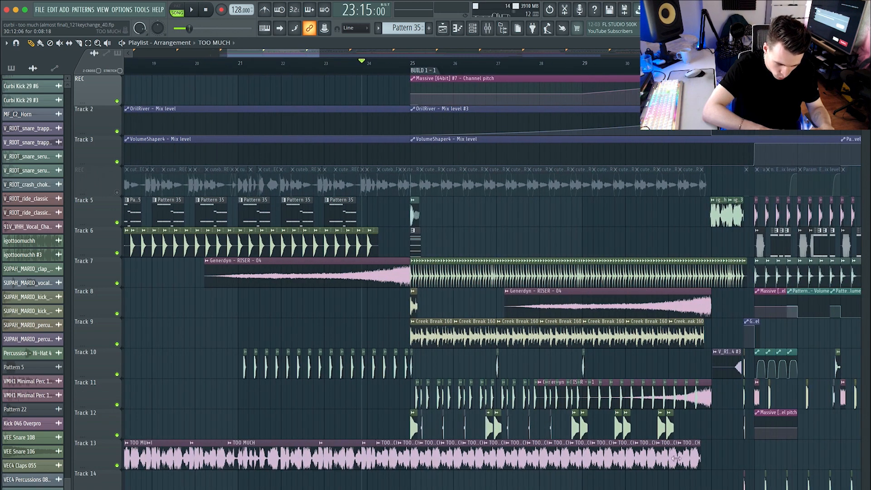
double_click(416, 270)
key("Escape")
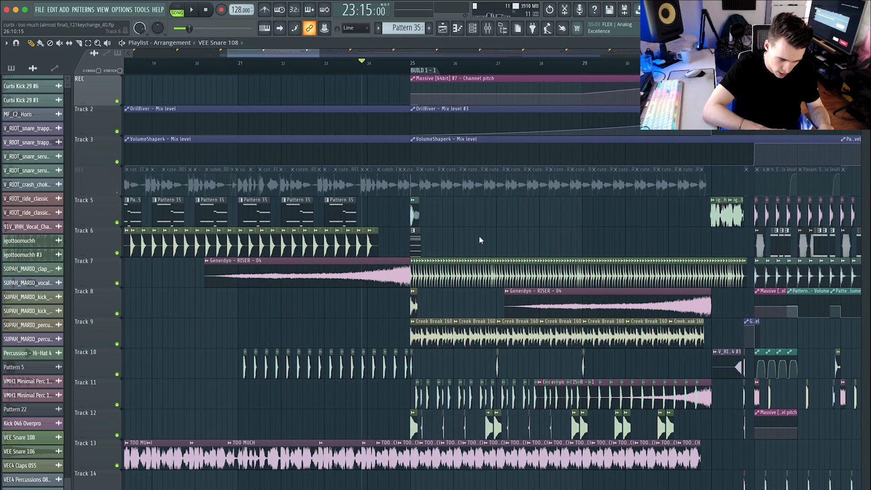
Solo Track 7's snare roll and play it from the start of the build at bar 25.
scroll(478, 235, "up", 2)
left_click(358, 59)
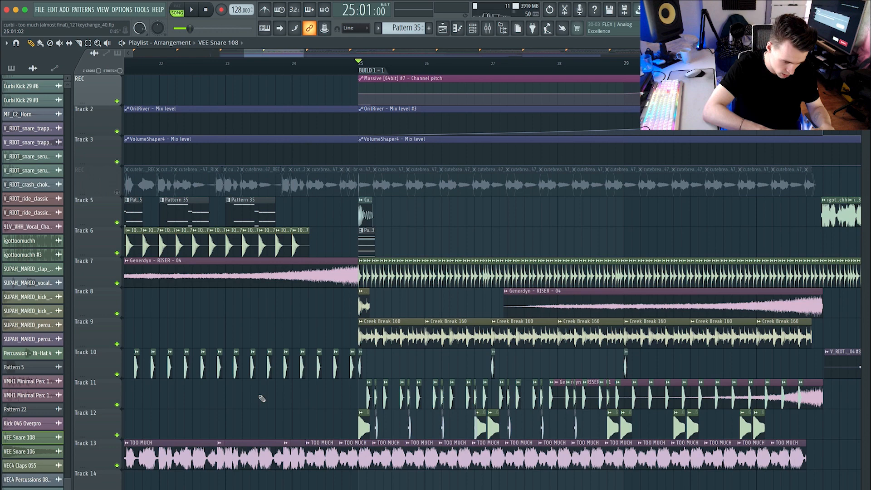
left_click(118, 466)
key("space")
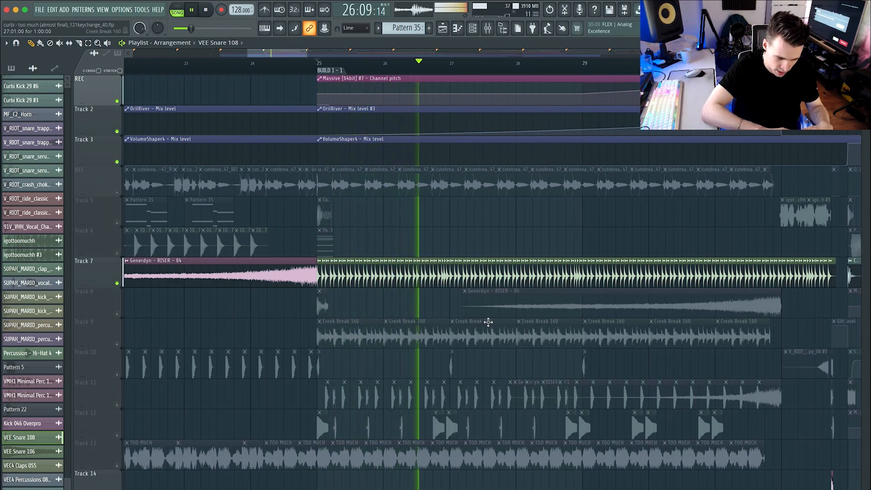
scroll(487, 321, "down", 5)
scroll(487, 321, "down", 3)
key("space")
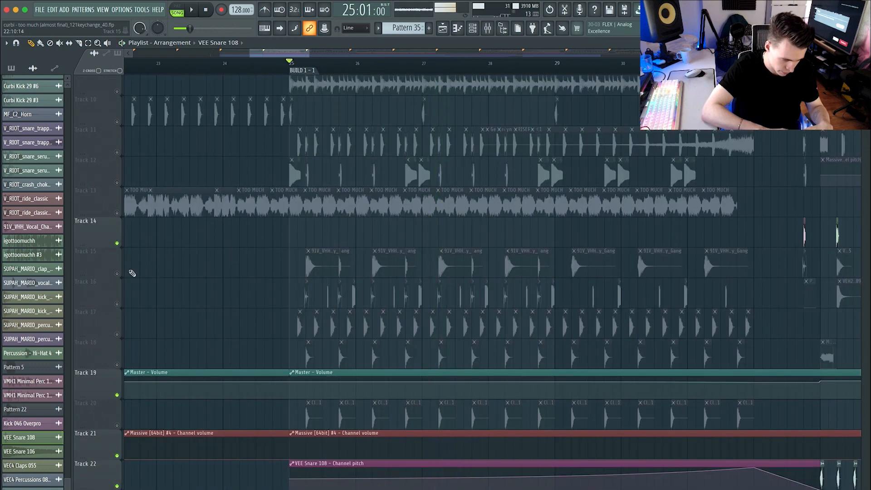
Unmute the percussion on Tracks 15 to 18 and Track 20 and play the build from bar 25.
right_click(117, 274)
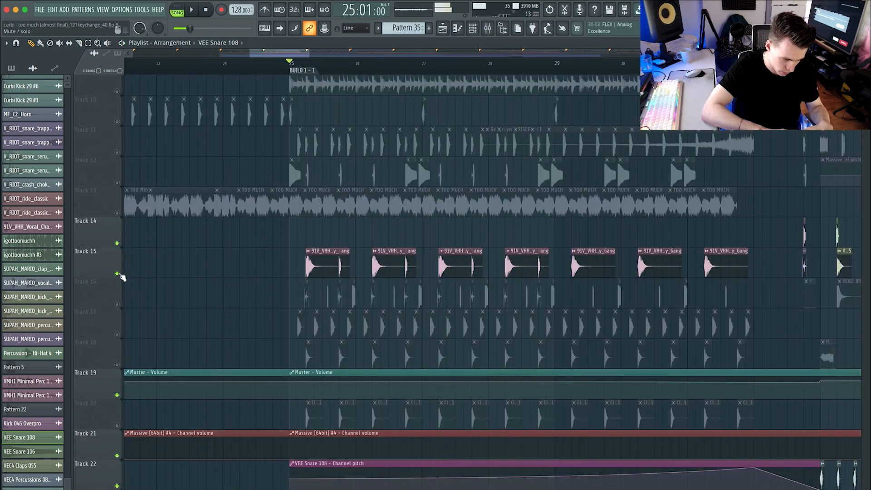
left_click(117, 304)
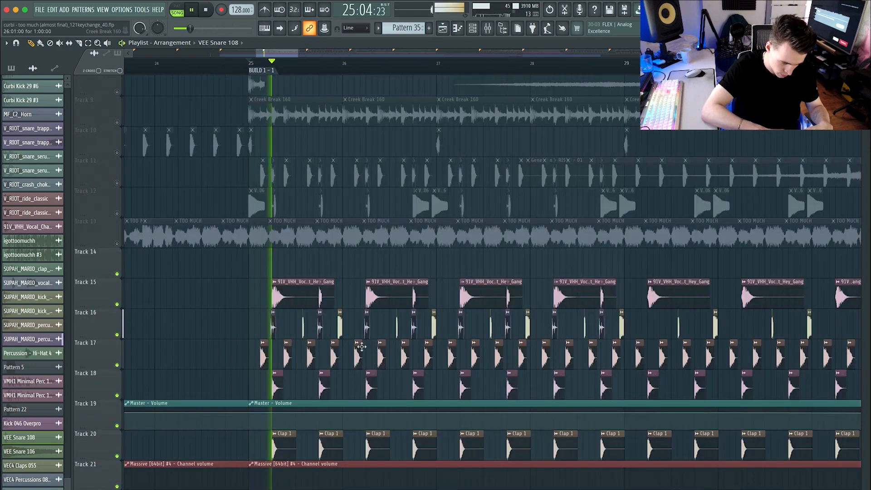
scroll(361, 346, "down", 15)
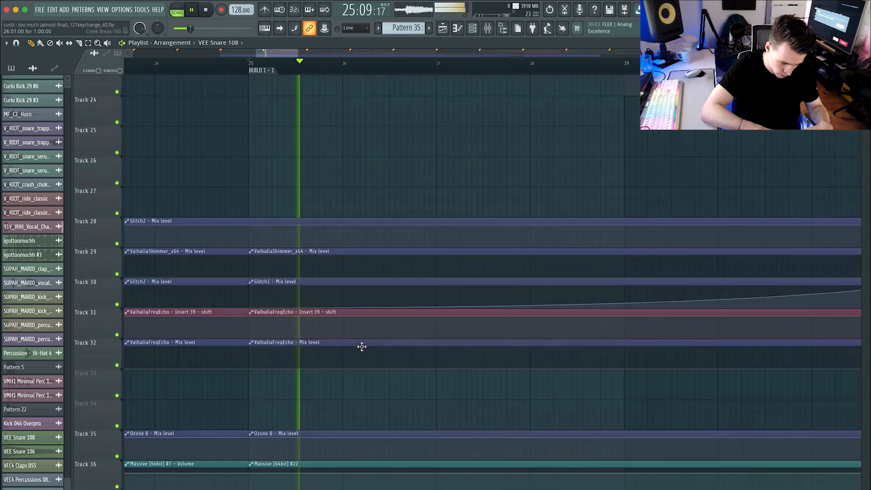
scroll(361, 347, "up", 13)
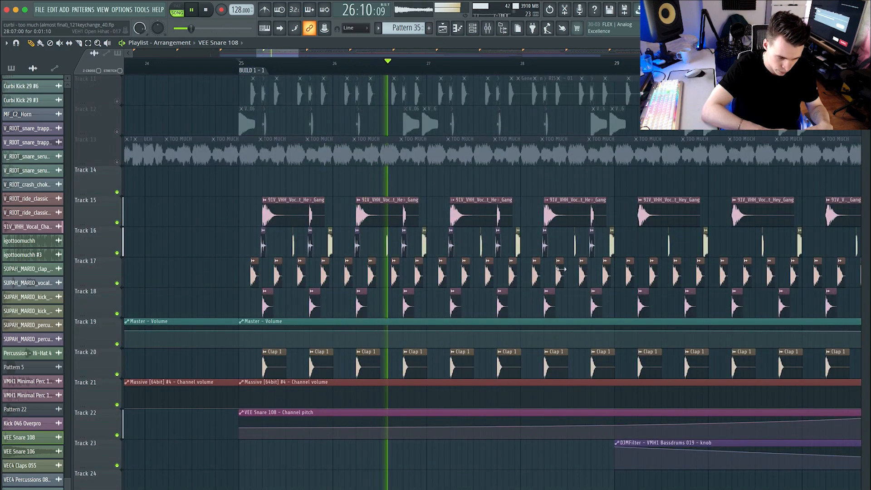
scroll(386, 298, "up", 1)
scroll(386, 299, "right", 2)
scroll(386, 299, "down", 3)
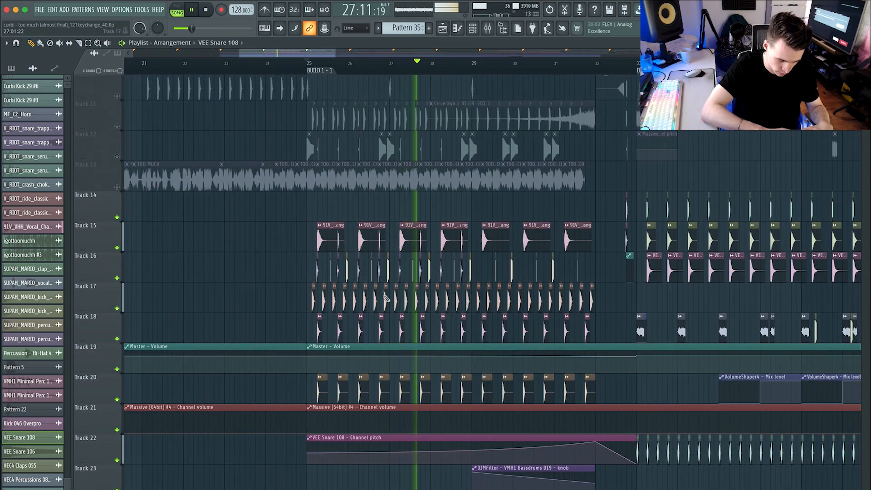
scroll(386, 298, "down", 8)
scroll(386, 299, "up", 12)
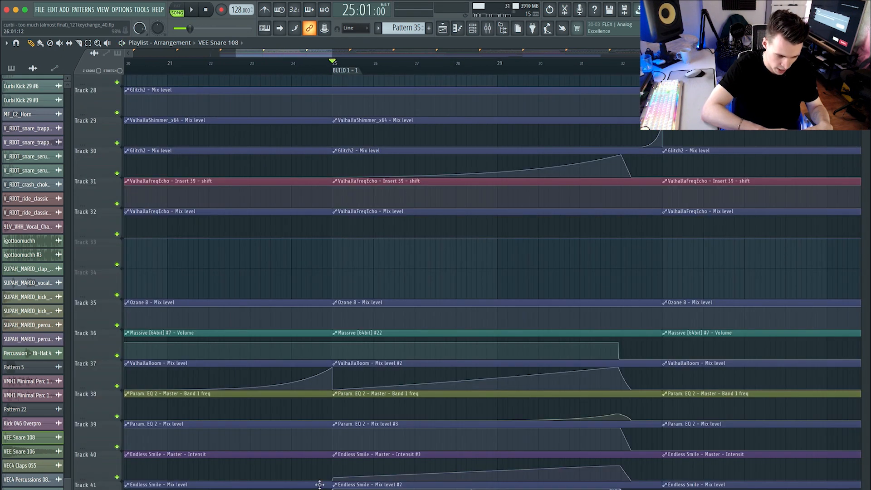
Select the Endless Smile automation clips on Tracks 40 and 41 and play the build while viewing Endless Smile on the Master.
scroll(454, 318, "down", 2)
left_click_drag(342, 352, 471, 403)
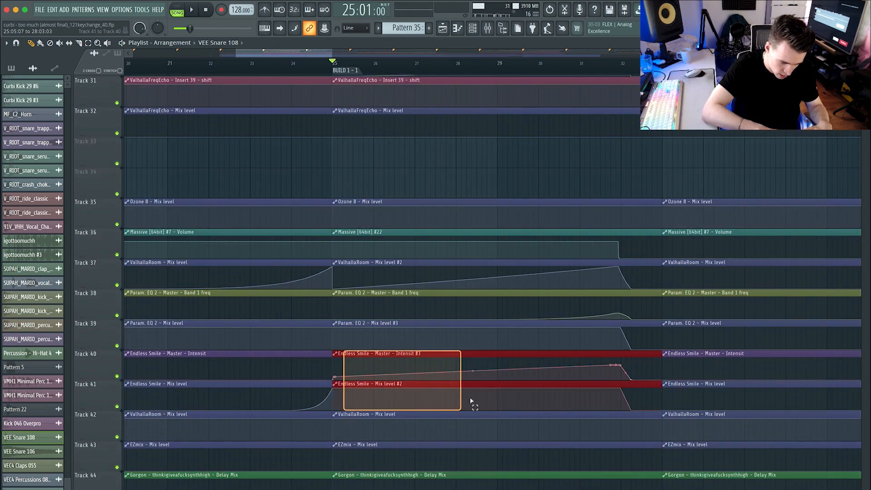
key("space")
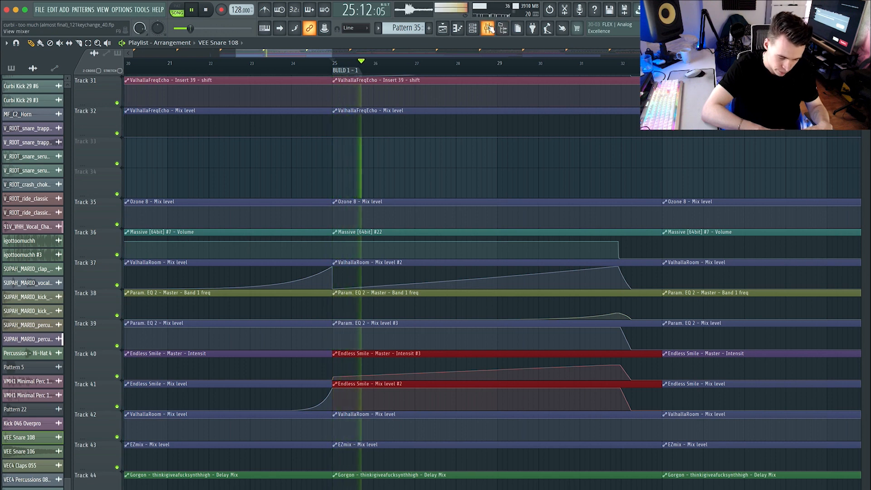
key("F9")
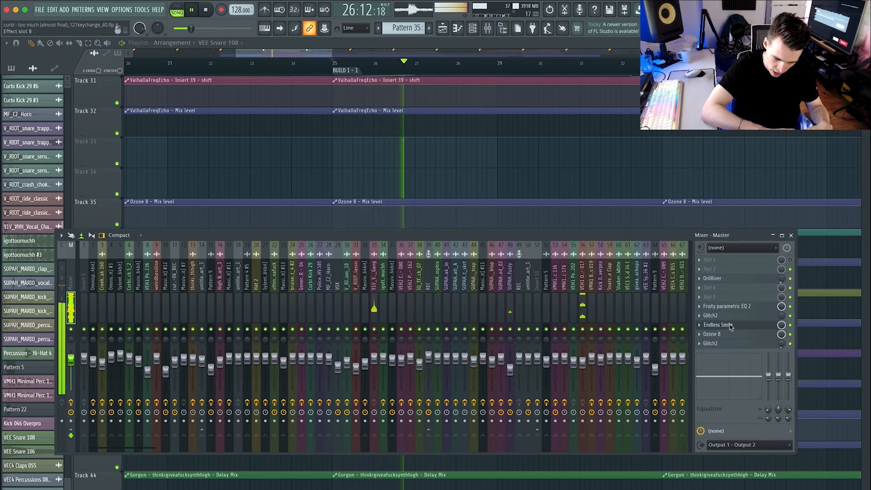
left_click(717, 324)
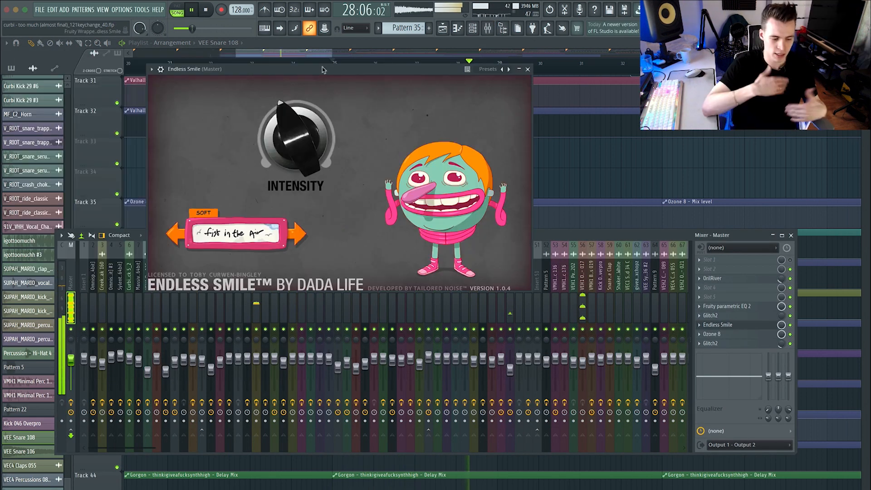
left_click(527, 69)
key("F9")
key("space")
Unmute Tracks 11 and 12, inspect the VEE Snare 106 sample and play the build with these layers added.
scroll(503, 196, "up", 10)
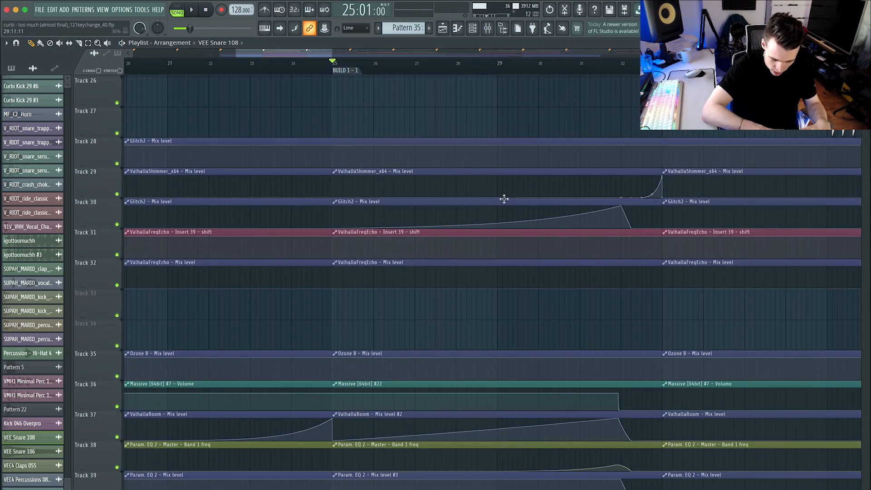
scroll(504, 199, "up", 5)
scroll(503, 198, "right", 1)
double_click(271, 376)
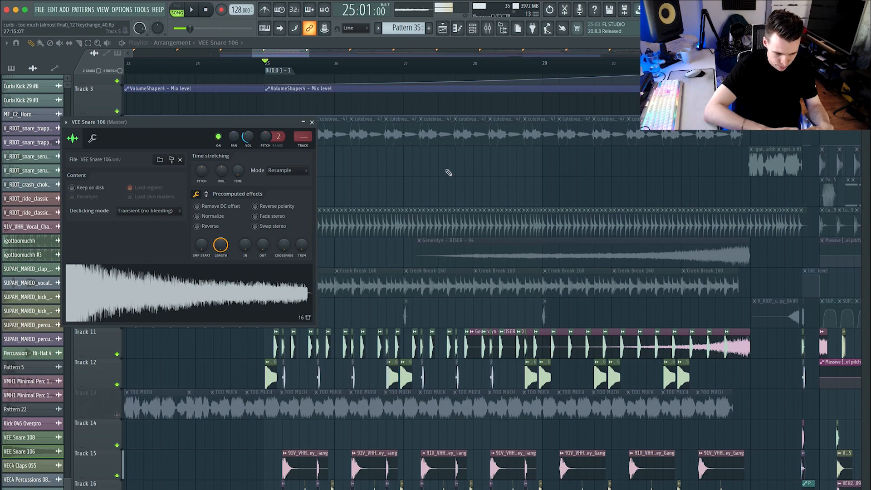
key("Escape")
key("space")
scroll(421, 287, "right", 2)
scroll(421, 287, "down", 1)
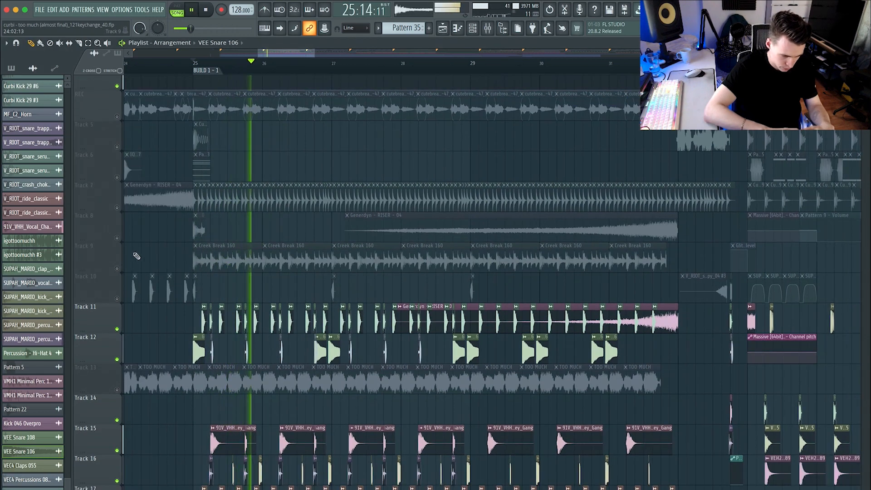
Unmute Track 9 during the build and inspect the Creek Break 160 sample's settings and its mixer track's effects.
left_click(117, 268)
double_click(222, 256)
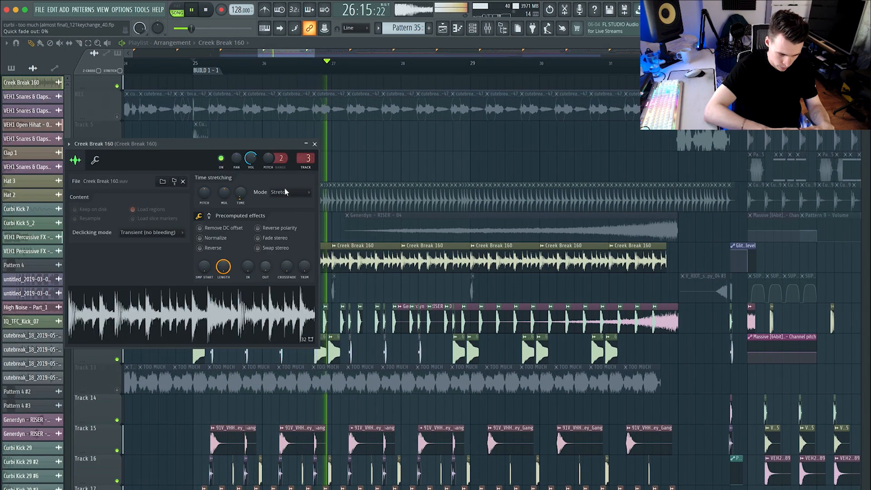
key("space")
double_click(307, 158)
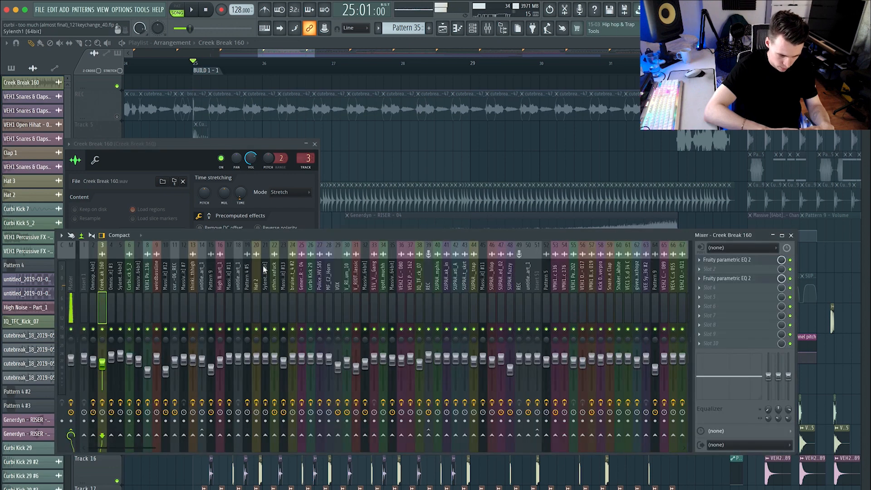
left_click(247, 208)
left_click(315, 145)
key("F9")
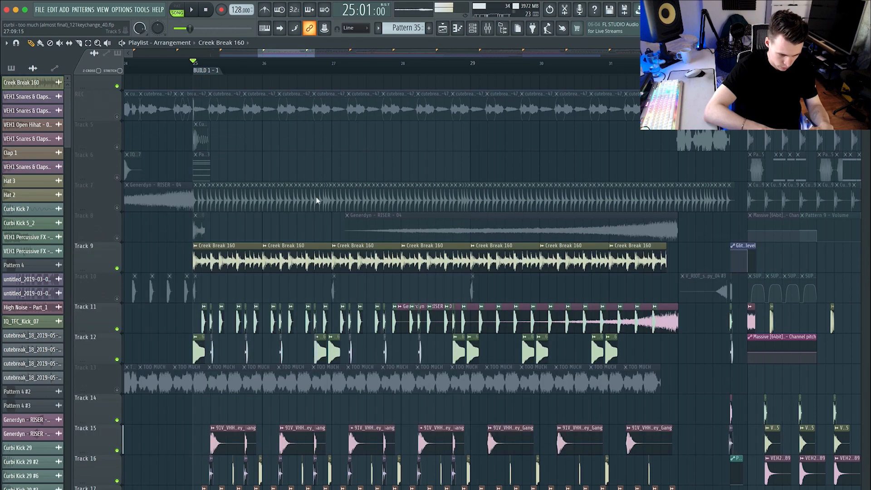
Unmute the snare roll on Track 7 and the REC vocal track while playing the build from bar 25.
scroll(263, 231, "up", 2)
scroll(262, 231, "left", 1)
left_click(117, 258)
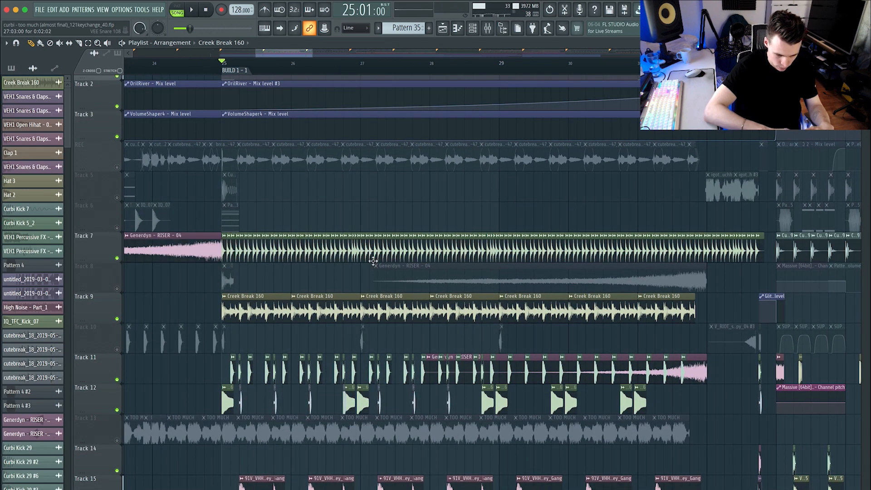
scroll(373, 261, "up", 1)
scroll(373, 262, "left", 1)
key("space")
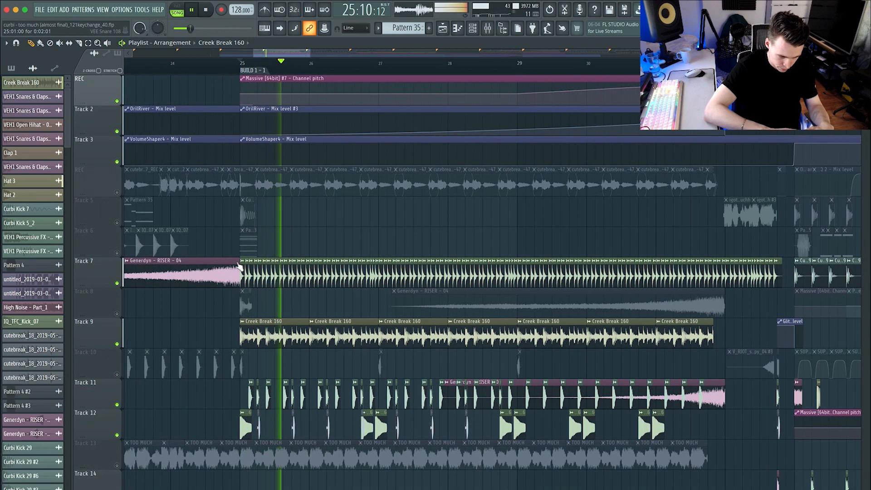
left_click(118, 192)
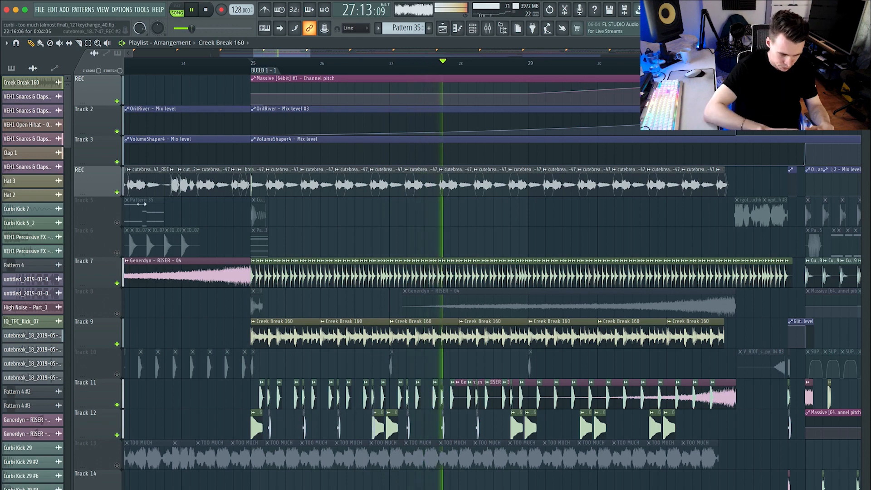
key("space")
Unmute Tracks 5, 6, 8 and 10 to bring in the build's remaining impact and riser layers.
left_click(118, 222)
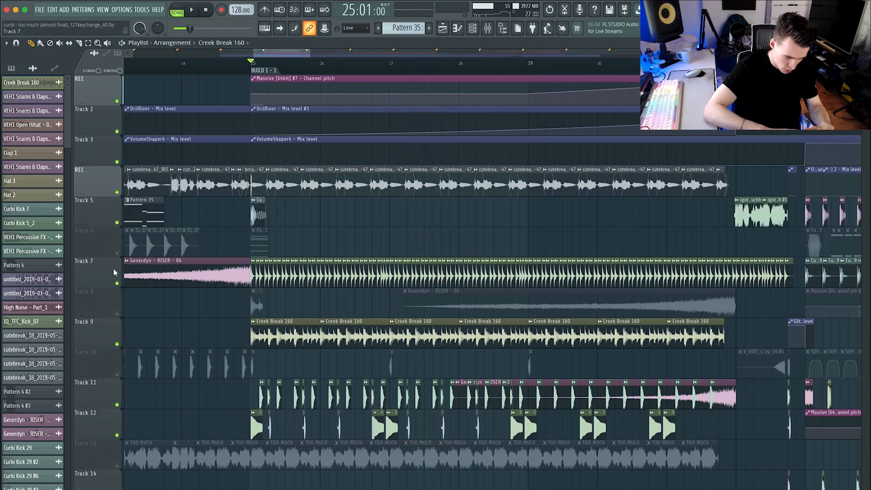
left_click(117, 253)
left_click(118, 314)
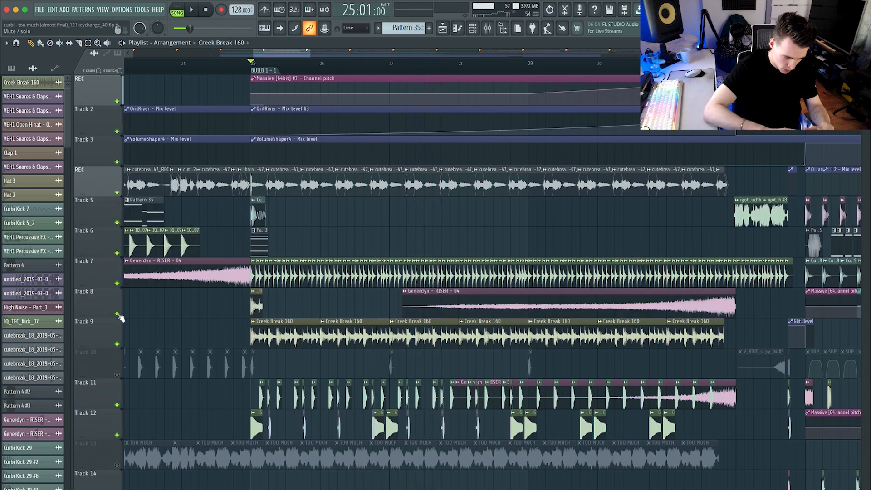
left_click(118, 376)
Examine Pattern 3's Omnisphere chord notes in the piano roll and close it.
scroll(120, 381, "down", 3)
scroll(120, 380, "up", 3)
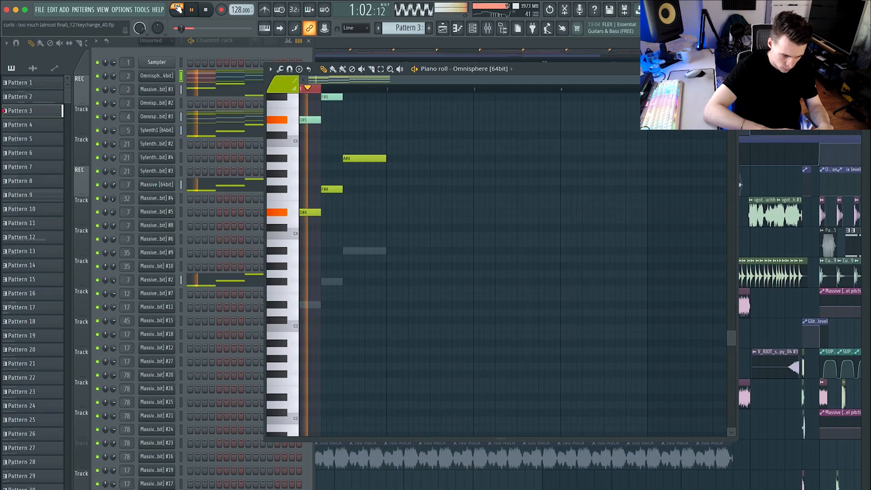
key("space")
scroll(375, 171, "up", 2)
scroll(378, 195, "down", 3)
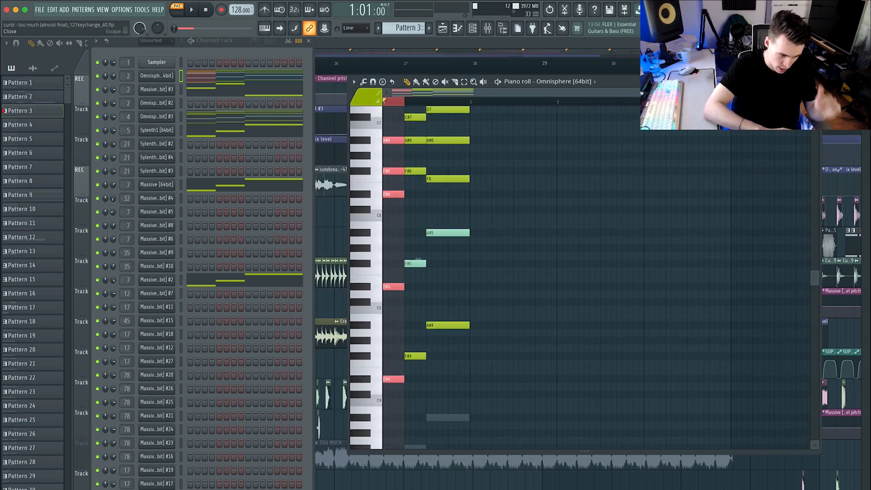
left_click(815, 82)
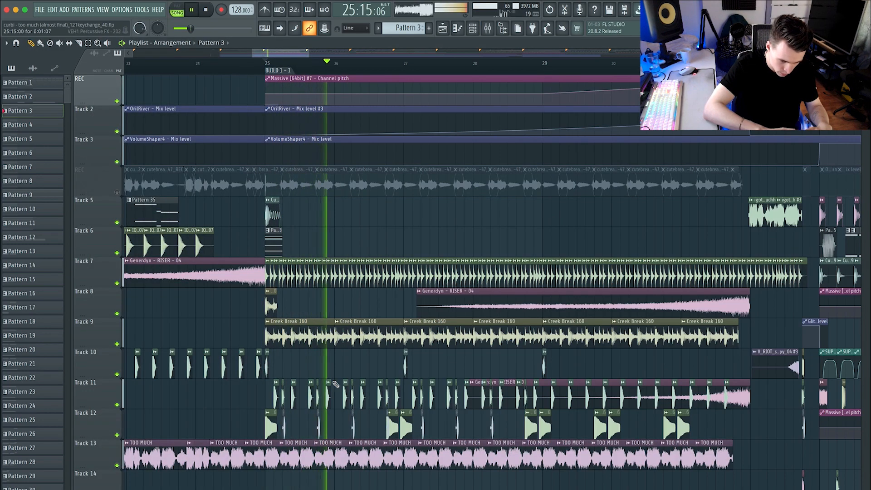
Unmute the REC vocal track and replay the full build from bar 25.
scroll(335, 384, "down", 4)
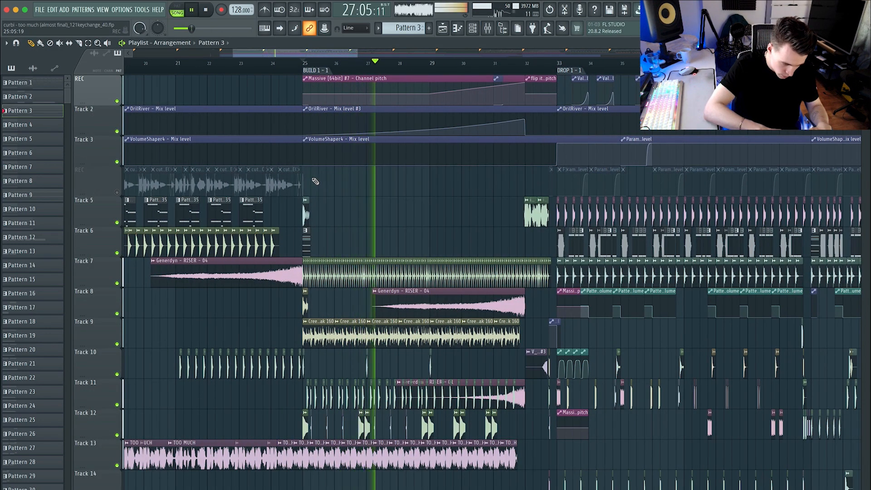
left_click(117, 192)
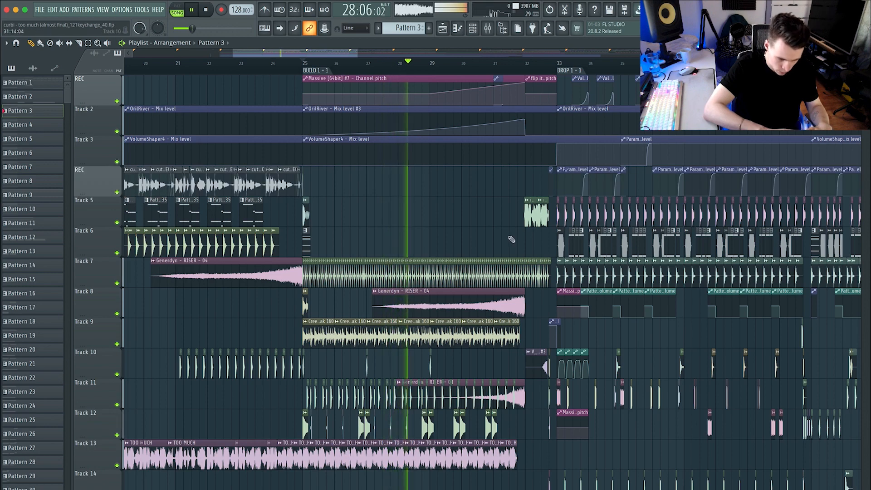
key("space")
key("space")
left_click_drag(412, 270, 442, 95)
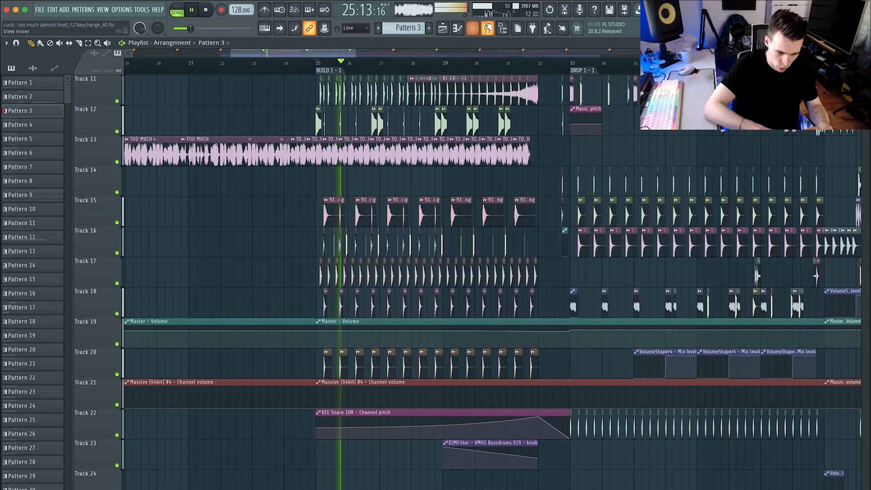
View Endless Smile and Glitch2 on the Master during the build, and close the plugin windows and mixer.
key("F9")
left_click(69, 304)
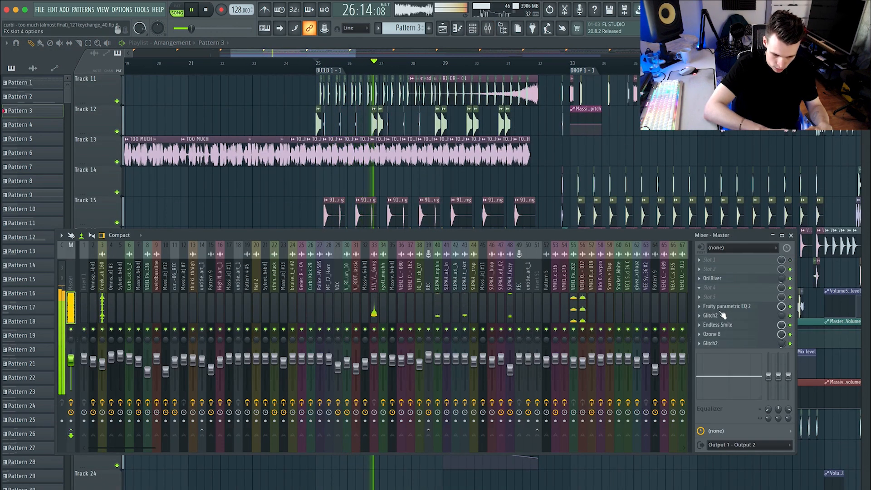
left_click(717, 324)
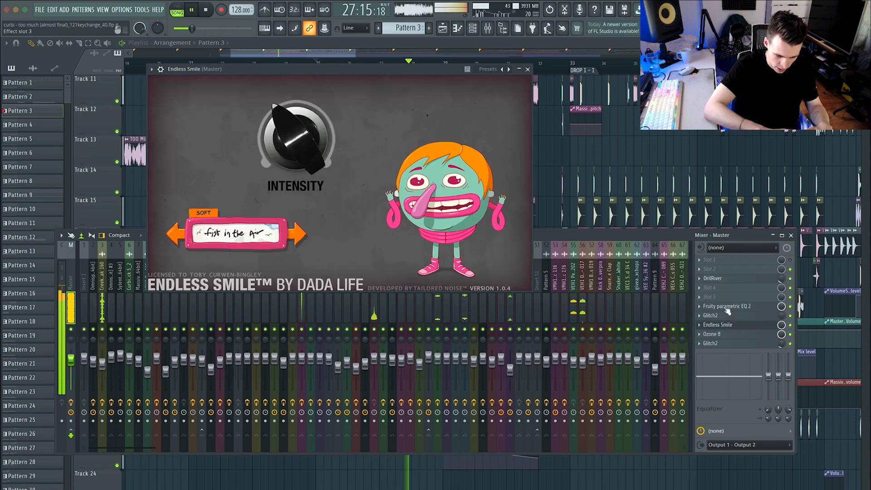
left_click(710, 343)
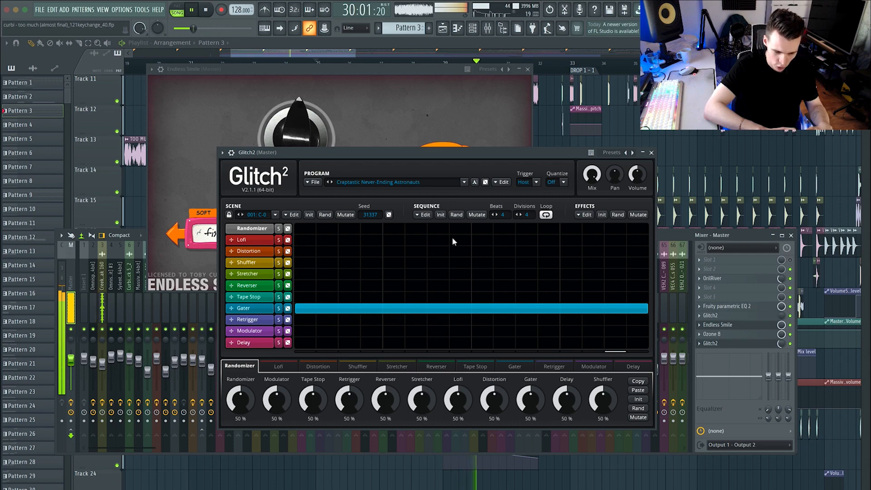
left_click(554, 52)
left_click(527, 69)
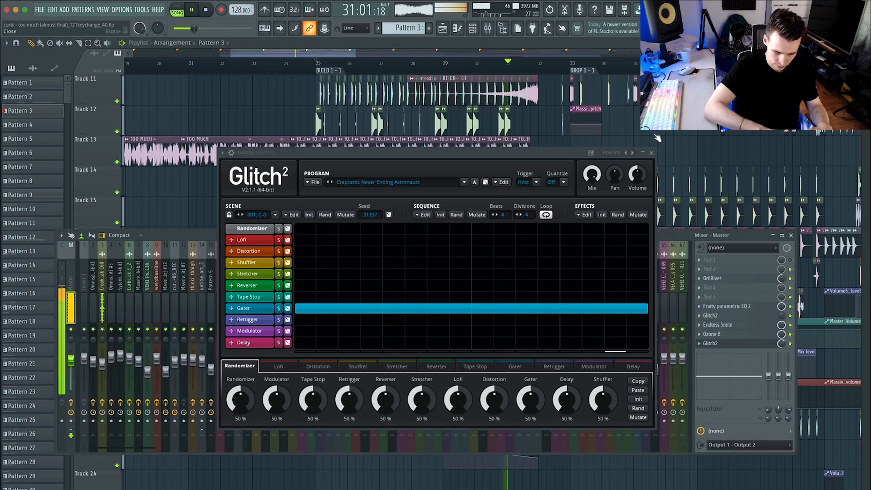
key("space")
left_click(651, 153)
left_click(525, 44)
Look over the build's lower tracks and play the second half from bar 29.
scroll(444, 331, "down", 6)
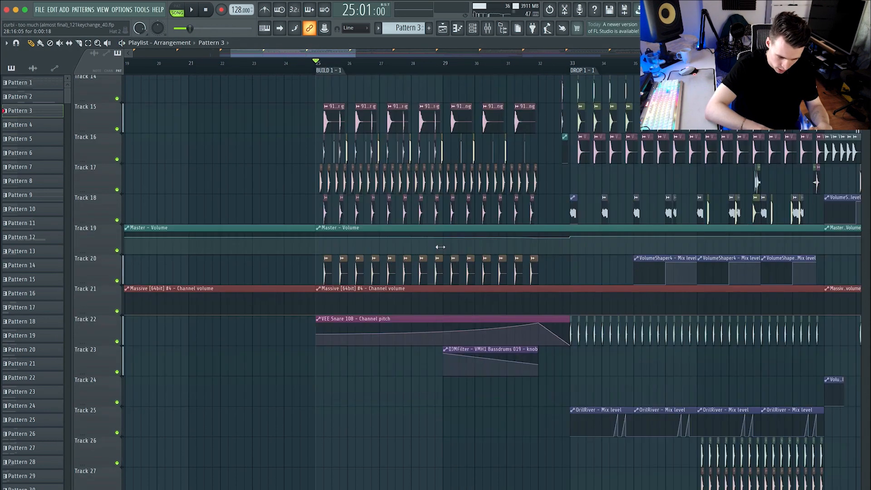
scroll(445, 332, "up", 3)
scroll(444, 332, "down", 3)
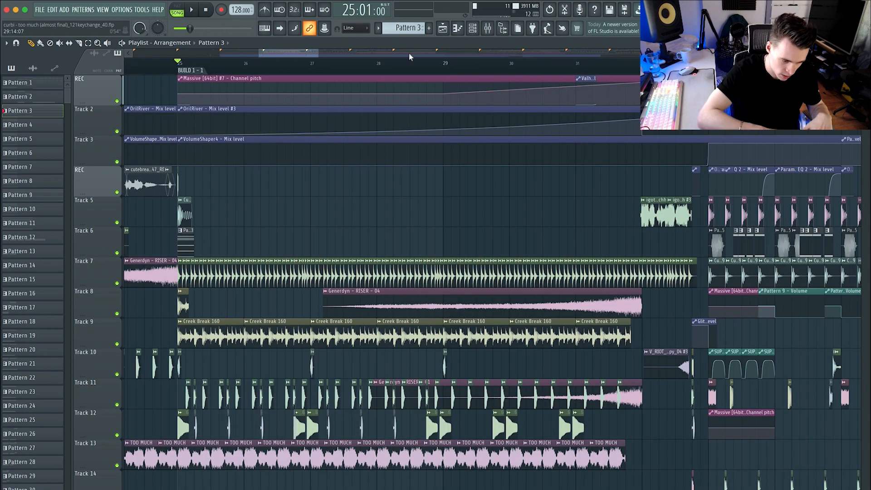
left_click(434, 62)
key("space")
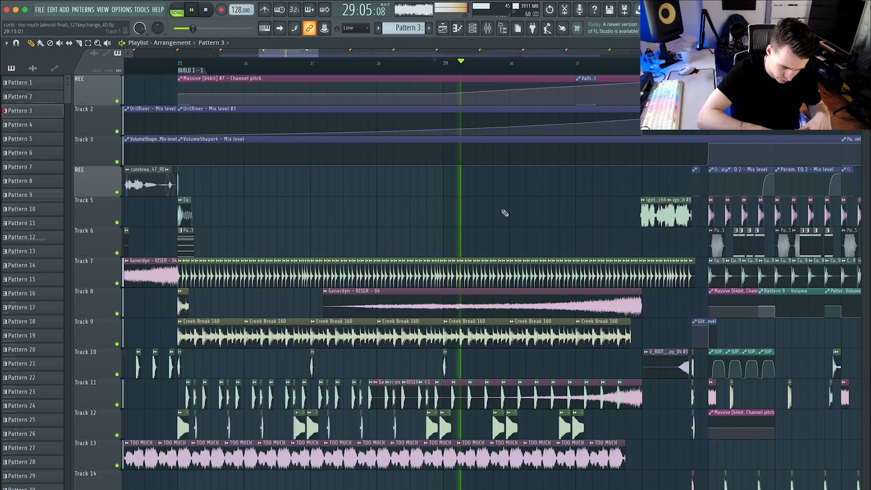
Switch off Glitch2 in the Master's last effect slot and play the end of the build from bar 30.
scroll(503, 211, "down", 7)
left_click(489, 29)
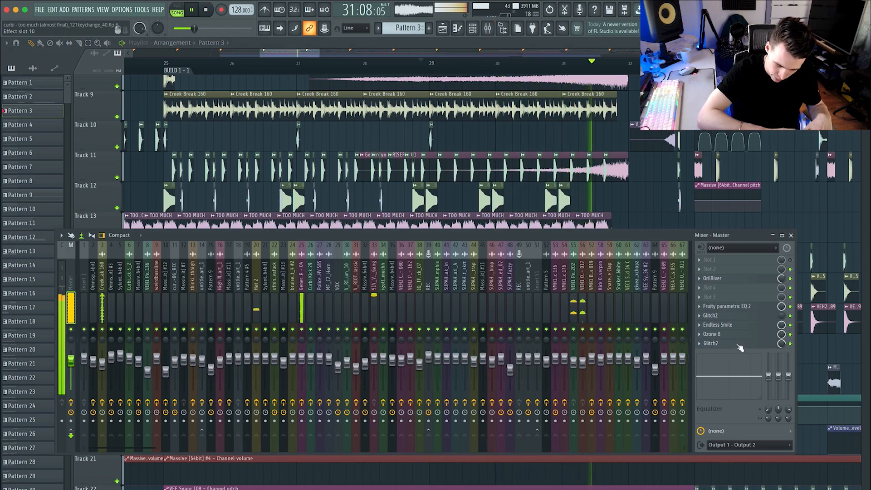
left_click(790, 344)
key("space")
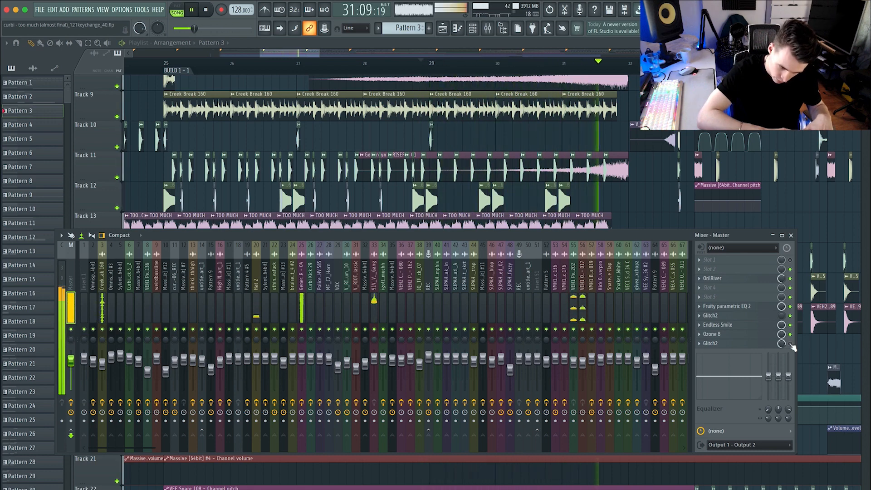
key("space")
left_click(504, 62)
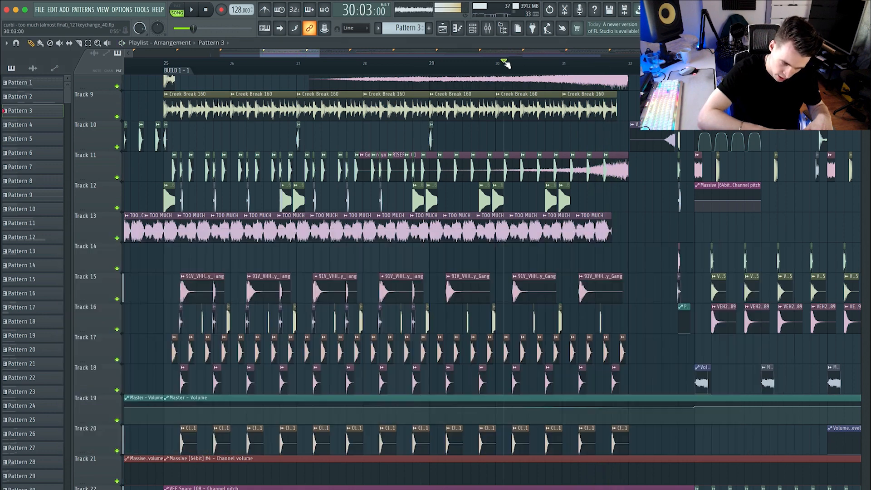
key("space")
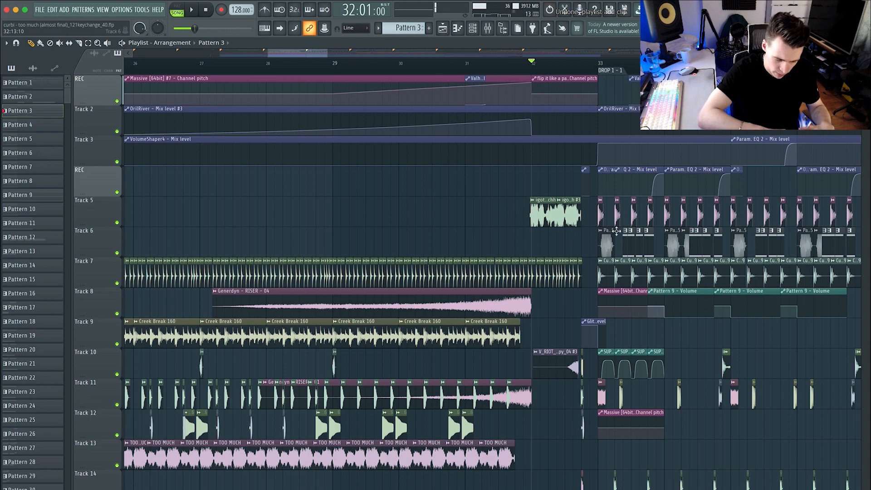
Play the pre-drop fill from bar 32 with its last VEE Snare 108 clips on Track 7 selected, and undo the last edit.
key("space")
scroll(617, 272, "up", 5)
key("space")
left_click_drag(420, 271, 287, 260)
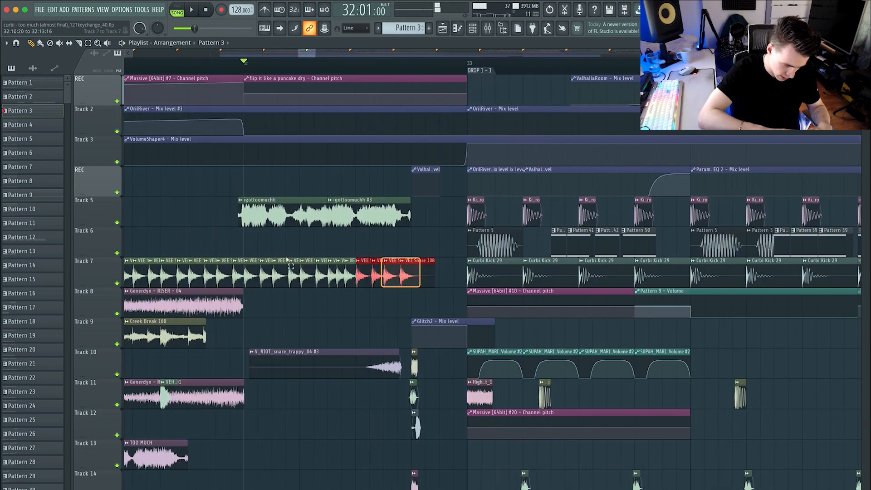
scroll(366, 318, "down", 5)
key("space")
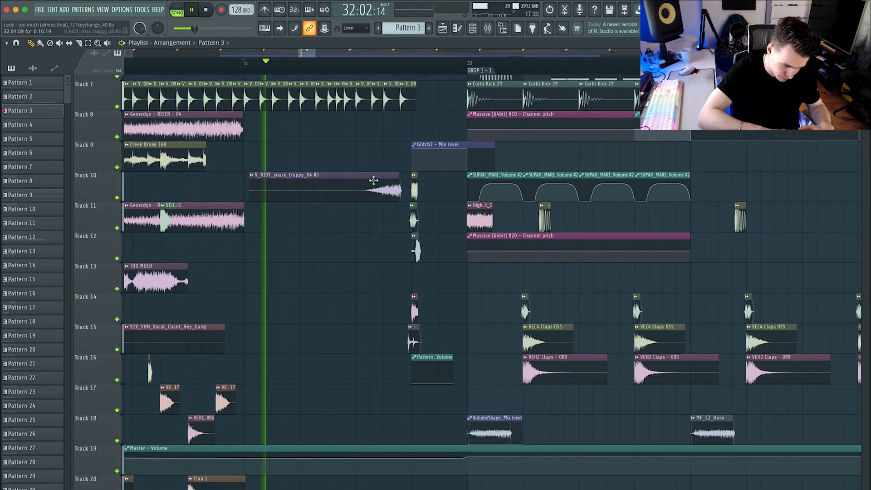
key("super+z")
key("space")
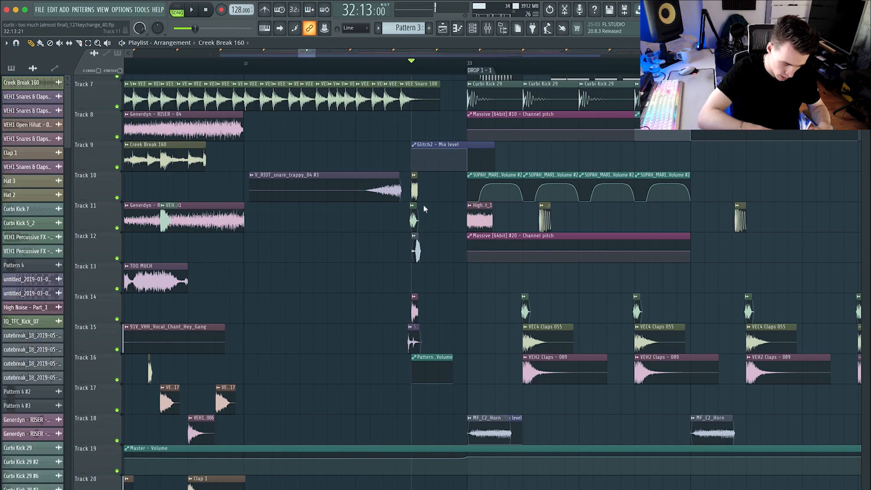
Select the short one-shot clips on Tracks 10, 11, 12, 14 and 15 just before the drop and play them.
left_click_drag(418, 191, 403, 343)
scroll(415, 254, "down", 3)
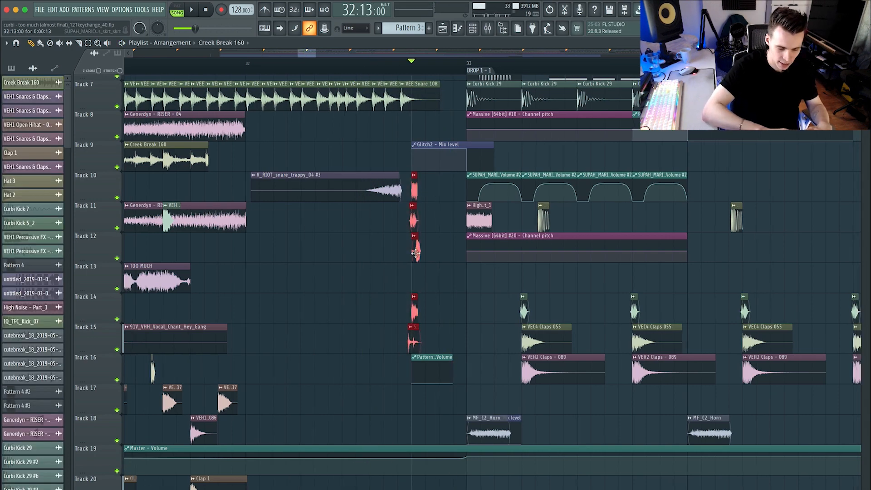
key("space")
Play the drop from bar 33 while examining its clips and automation down to Track 31.
scroll(414, 252, "down", 6)
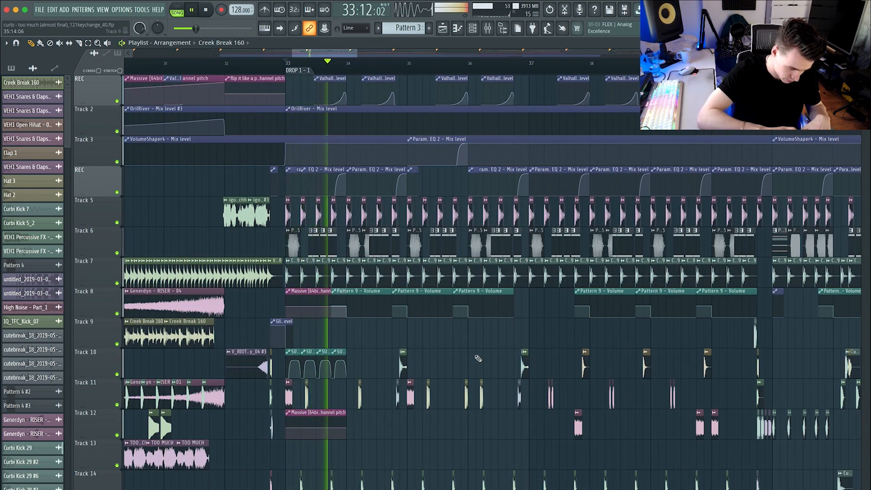
scroll(478, 358, "down", 10)
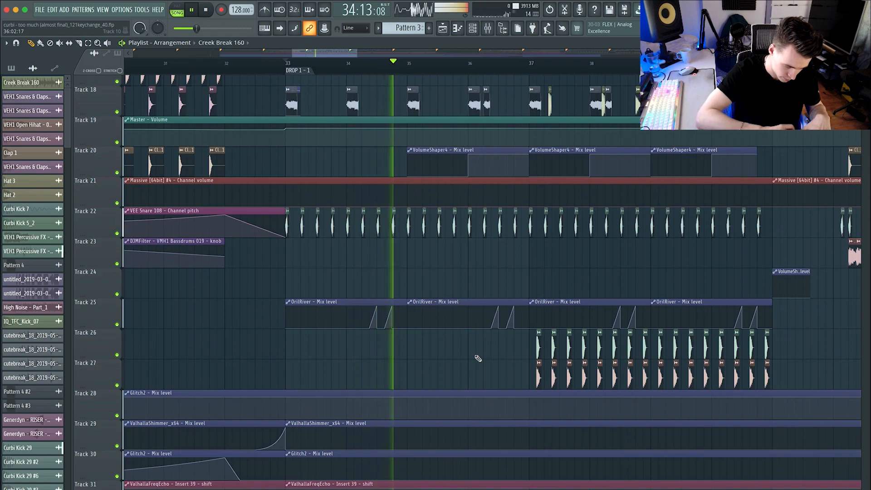
scroll(478, 358, "up", 10)
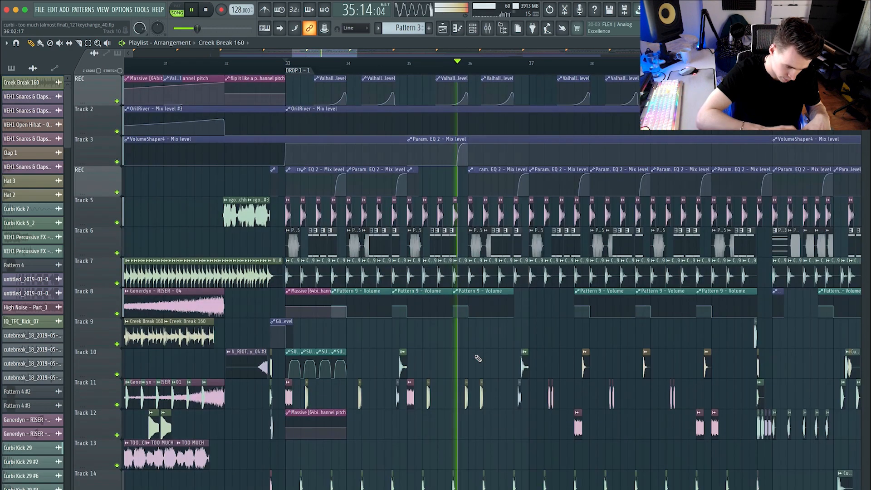
key("space")
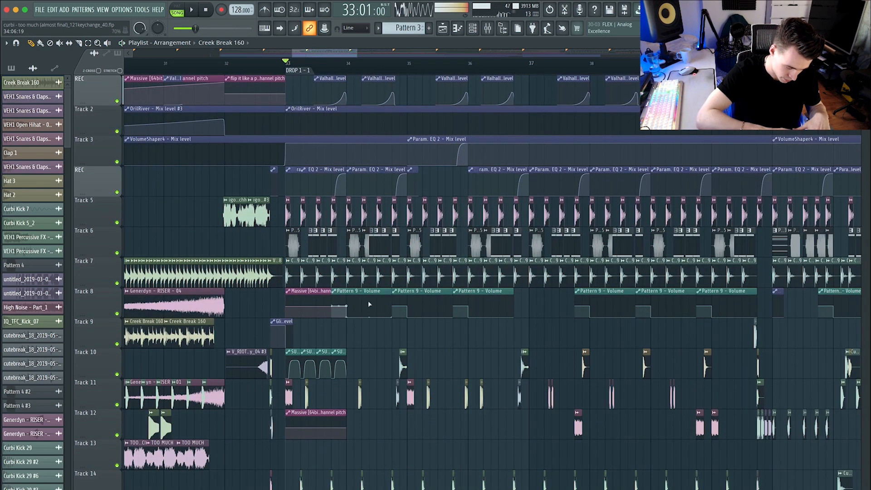
Mute Track 7 and the drop's kick, percussion and effect clips on Tracks 5, 10, 11, 12 and 14.
left_click(117, 283)
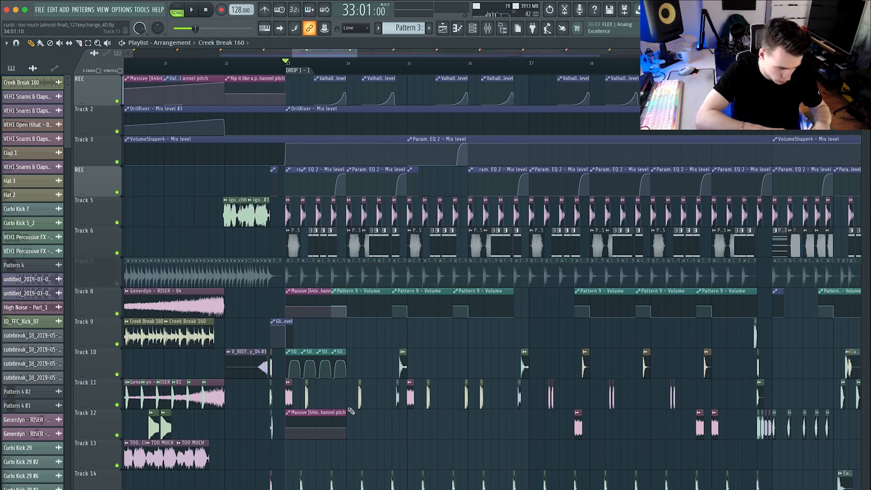
key("t")
scroll(319, 294, "down", 4)
left_click(290, 259)
left_click(364, 235)
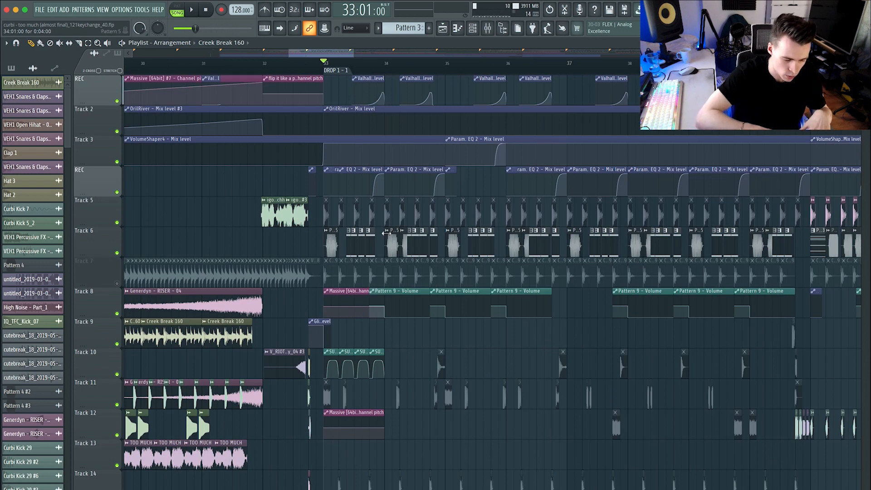
Play the drop from bar 33 to audition the bass patterns on Track 6 without the drums.
key("space")
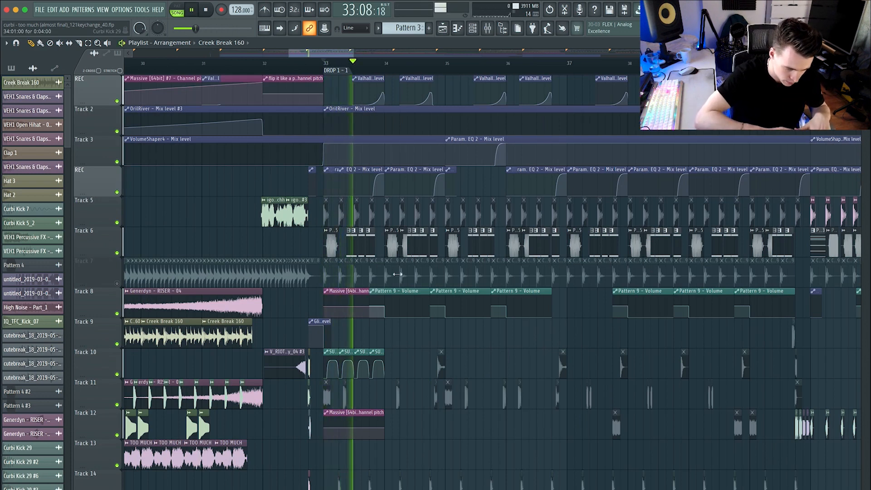
scroll(398, 274, "up", 3)
scroll(316, 302, "down", 2)
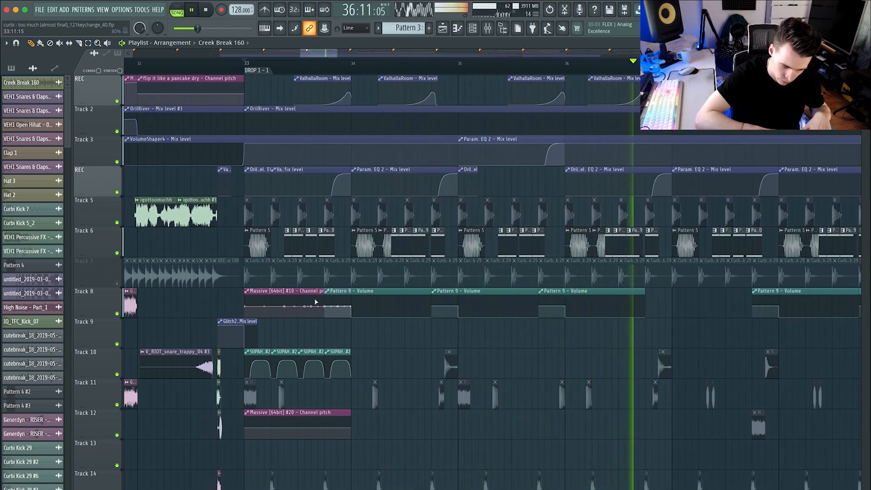
key("space")
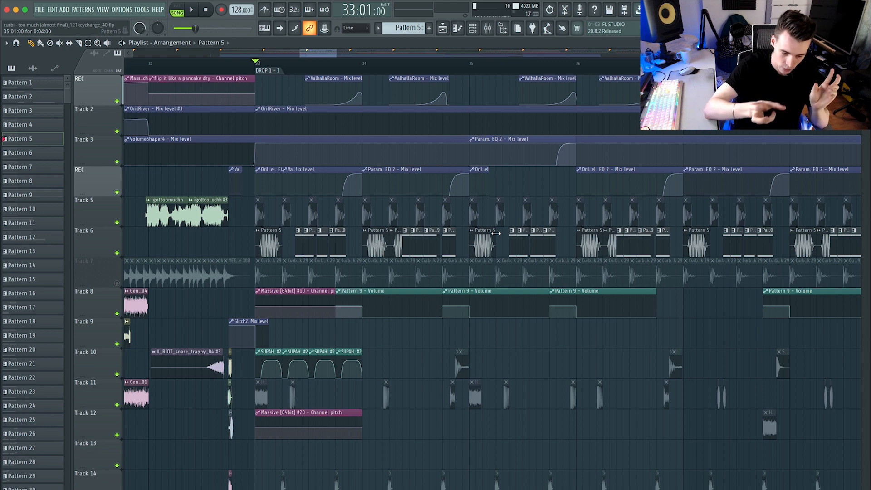
Play Pattern 5 on its own from the Channel rack and compare it with the drop at bar 33.
key("F6")
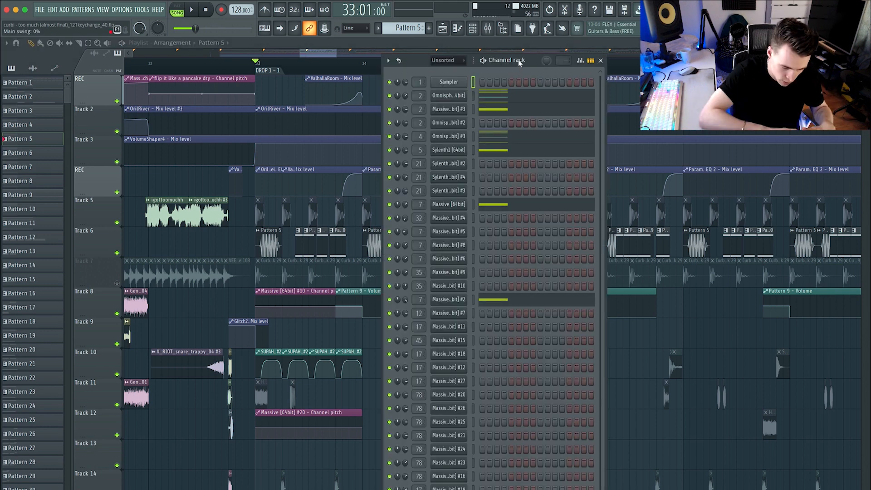
left_click_drag(520, 62, 493, 101)
key("space")
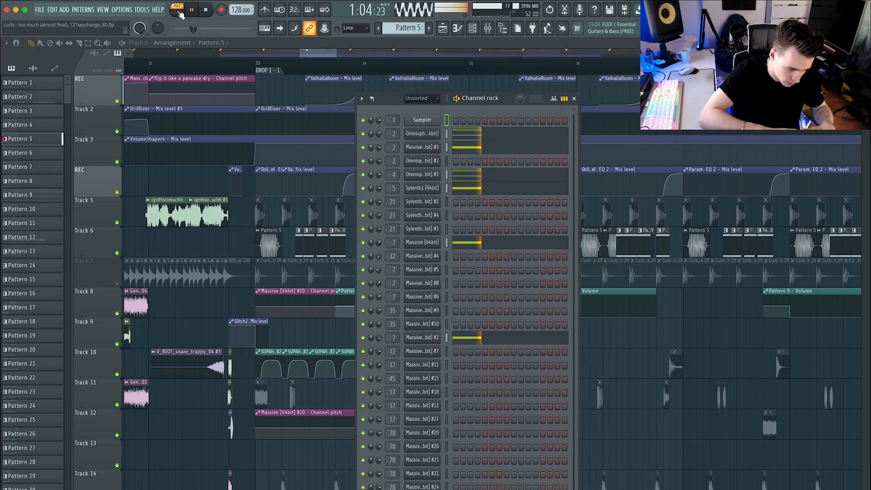
left_click(262, 65)
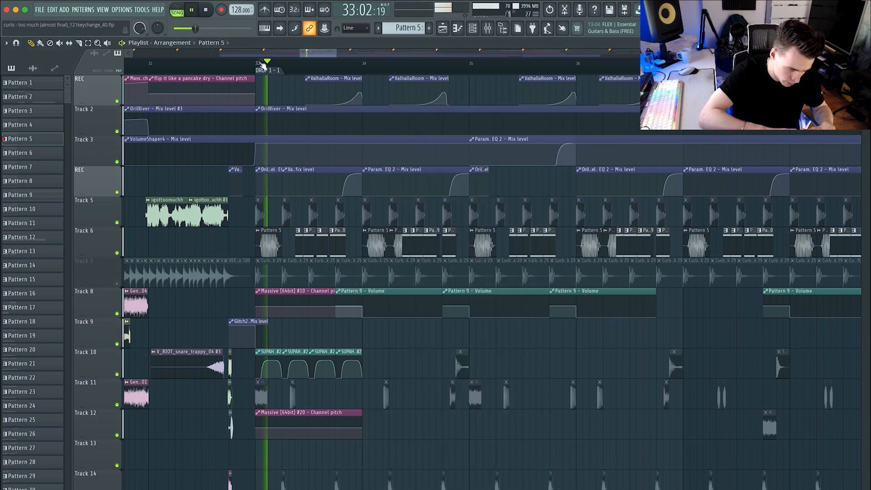
left_click(183, 12)
left_click(473, 30)
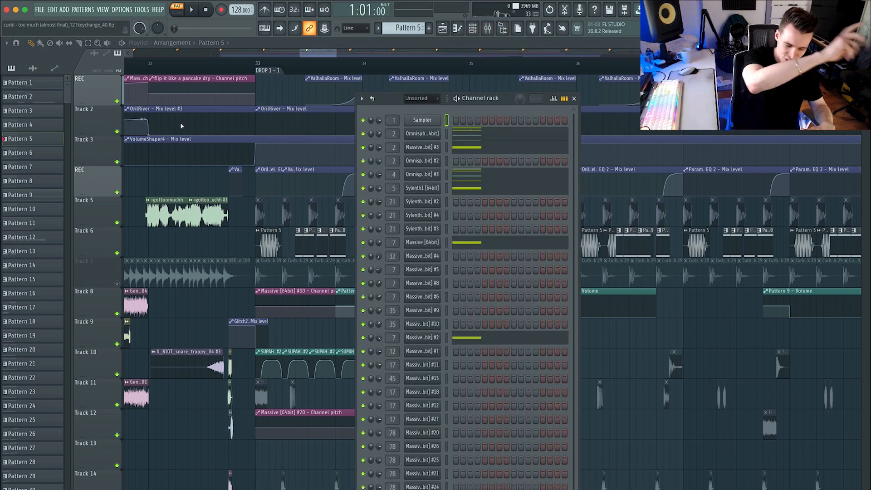
Solo the first Omnisphere channel, play Pattern 5, and inspect its Fruity parametric EQ 2, Soundgoodizer and Decimort 2 effects.
key("space")
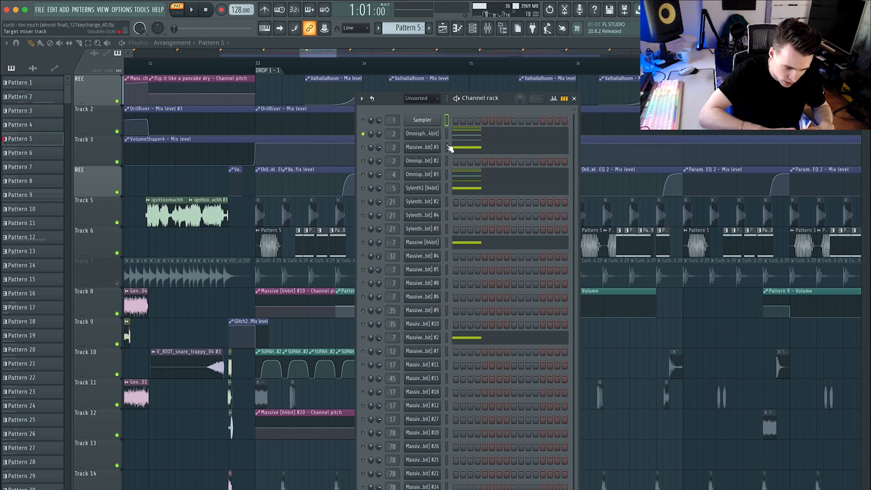
key("space")
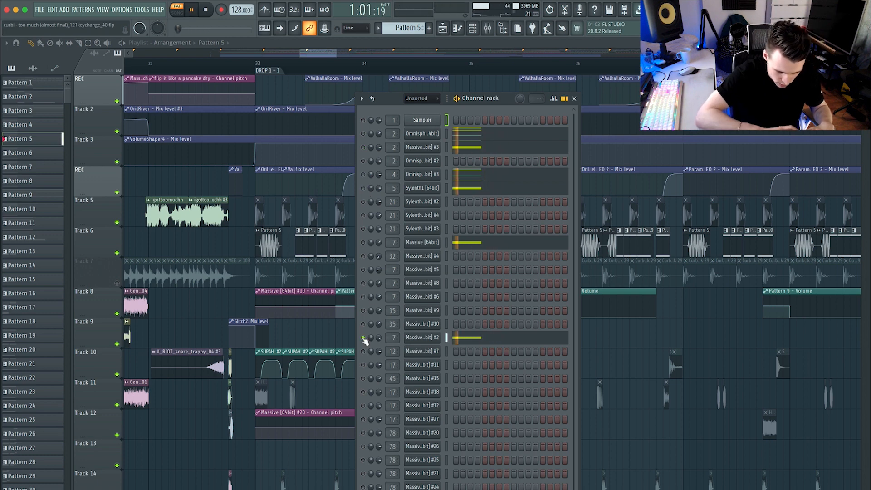
key("F9")
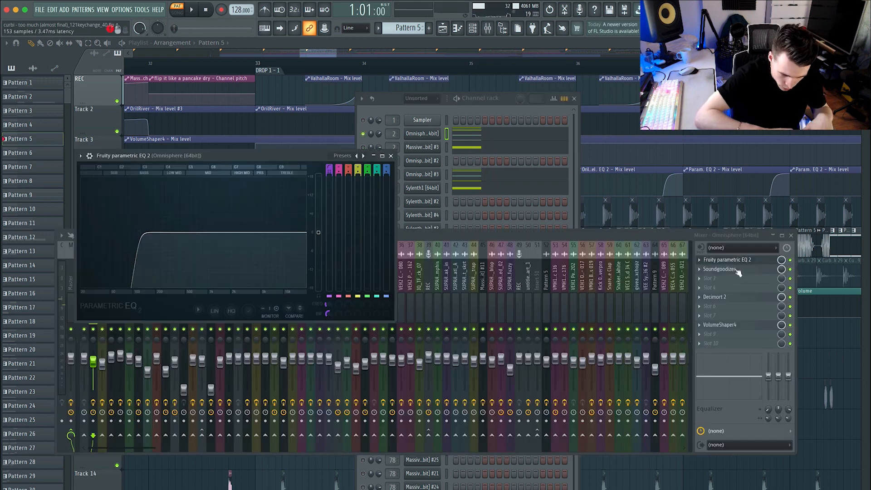
left_click(738, 271)
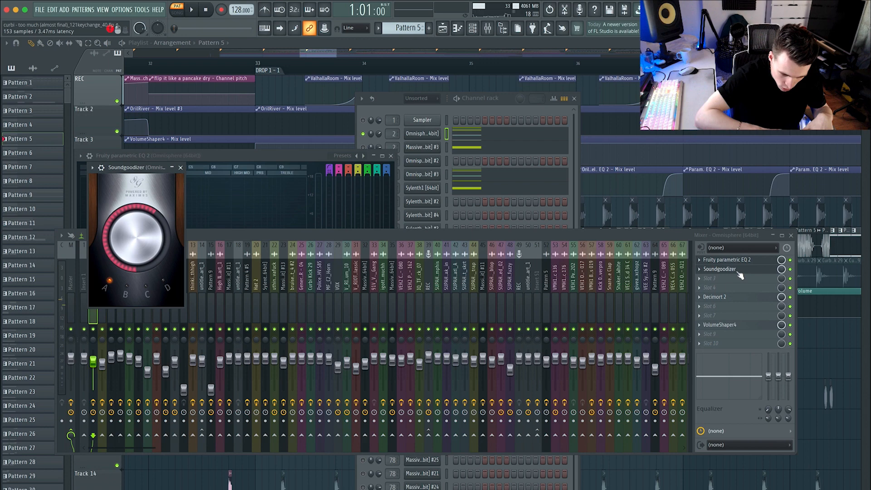
left_click(726, 297)
left_click(731, 176)
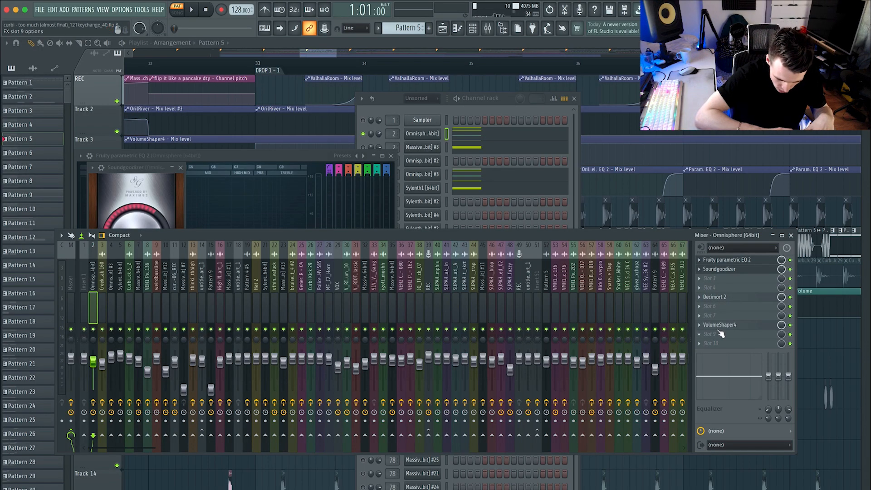
Audition the Omnisphere #3 layer of Pattern 5 and inspect the parametric EQs on its mixer track.
key("F6")
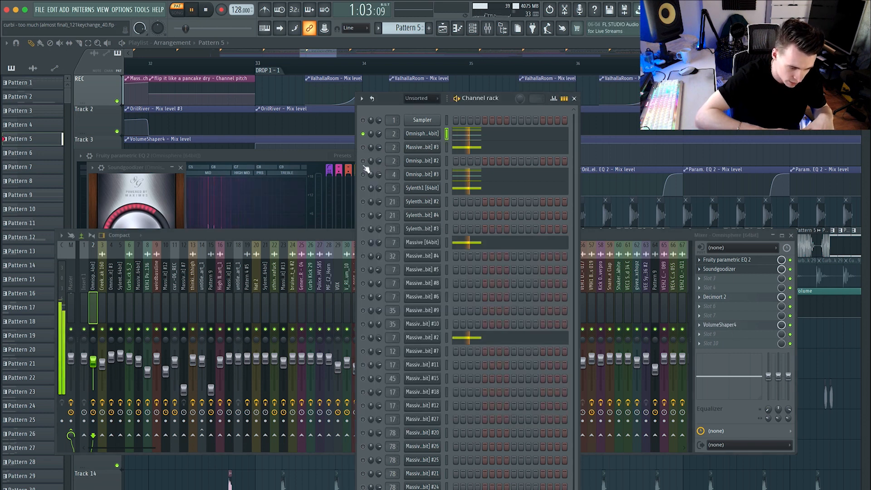
left_click(393, 174)
left_click(735, 295)
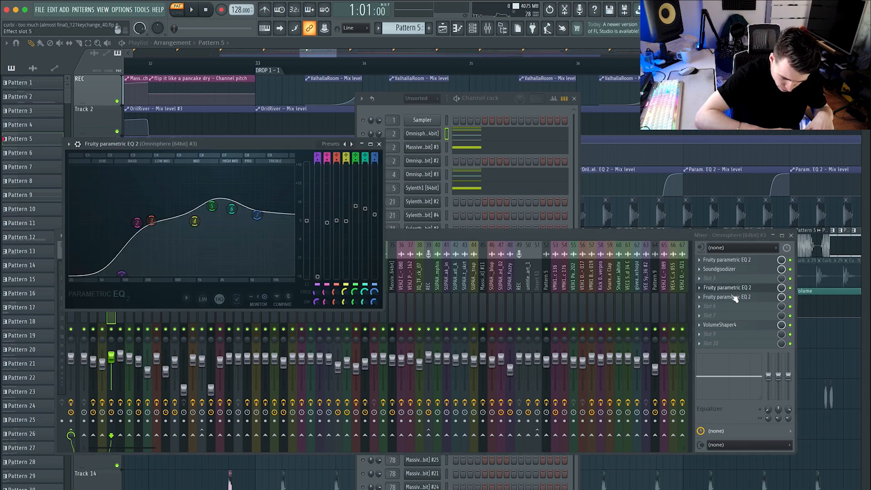
Play the Sylenth1 layer of Pattern 5 and examine the Fruity parametric EQ 2 on its mixer track.
left_click(494, 105)
left_click(393, 188)
key("space")
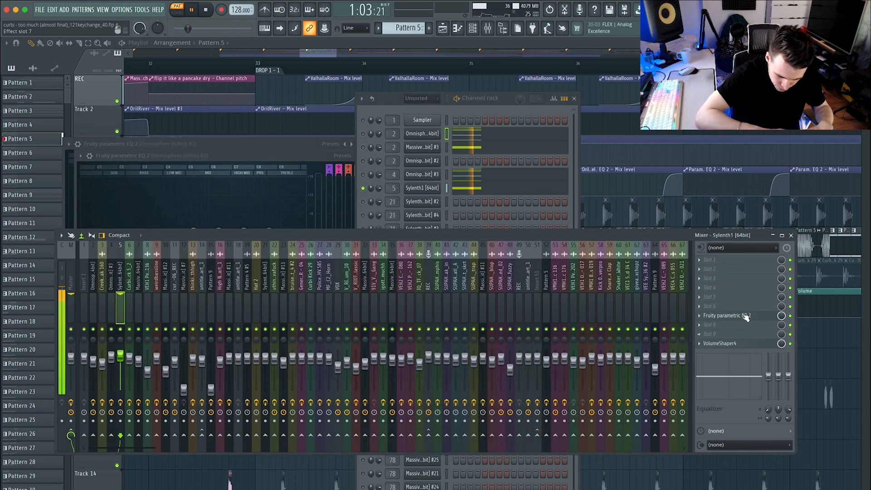
left_click(744, 316)
key("space")
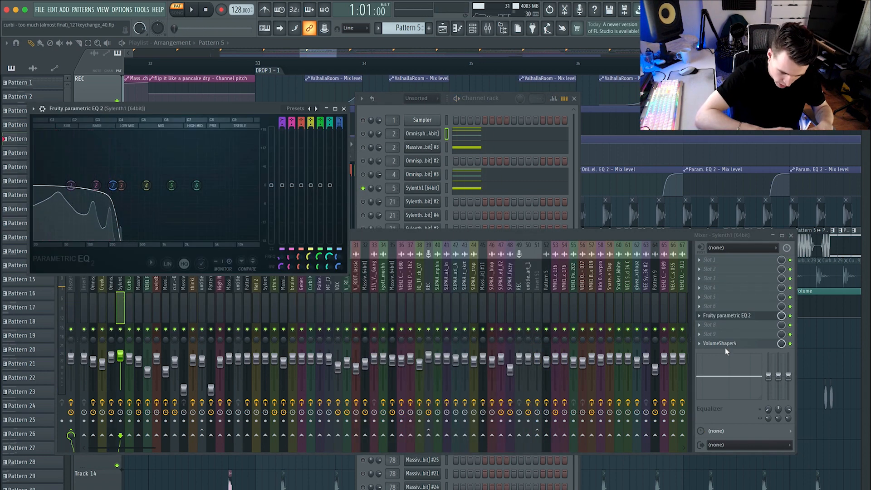
View the Sylenth1 synth settings while playing its layer, and close the plugin.
left_click(499, 104)
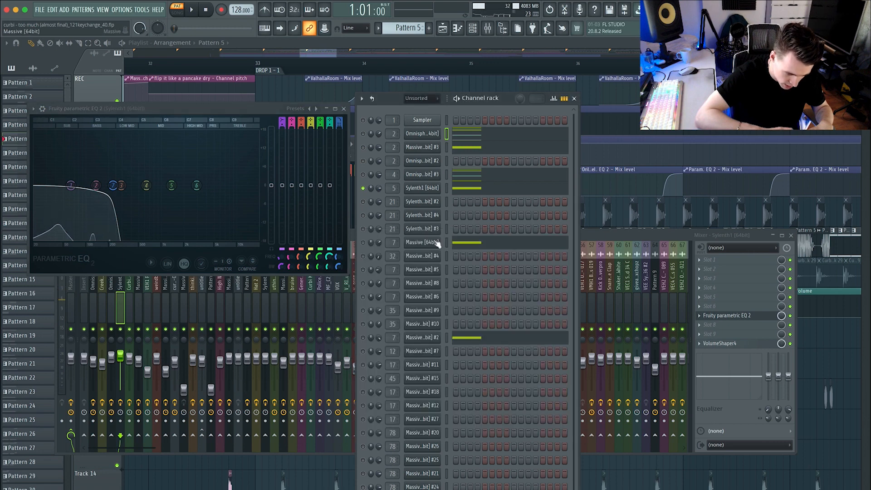
left_click(417, 187)
key("space")
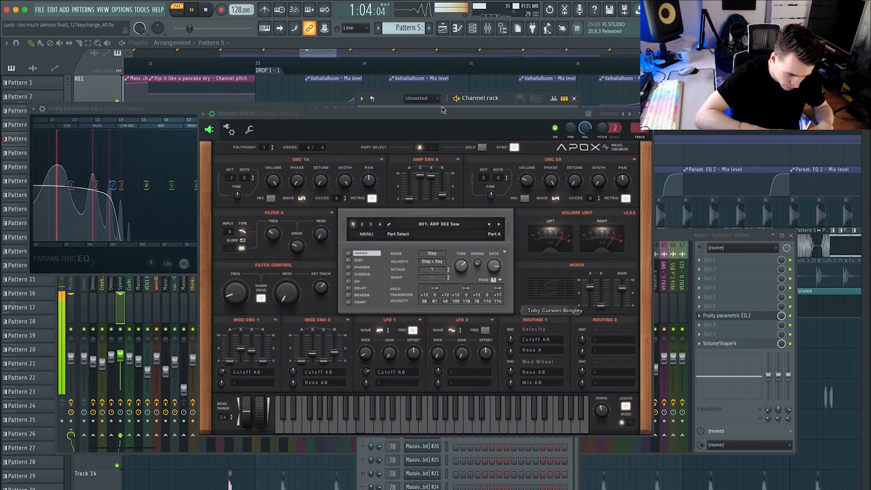
key("space")
left_click(647, 114)
Open the first Massive synth of Pattern 5, play its layer, and close the plugin.
left_click(422, 148)
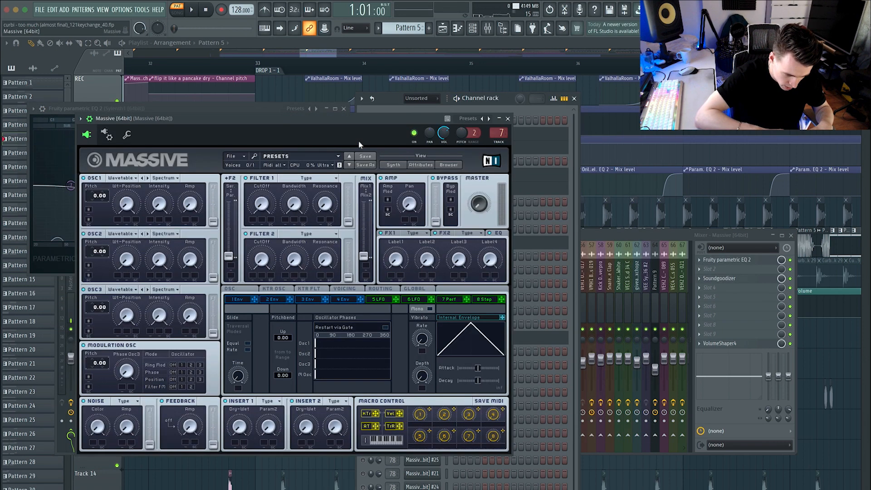
key("space")
left_click(508, 119)
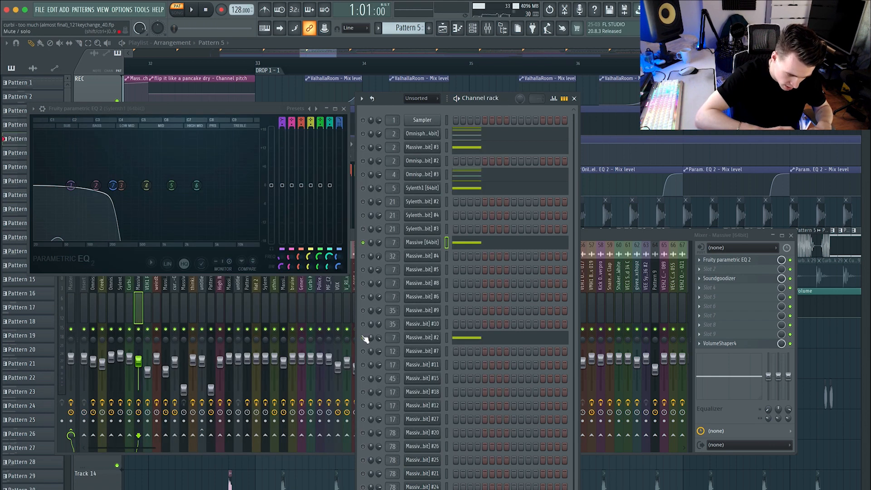
View the Massive #2 patch, audition its layer, and unsolo it to play all channels of Pattern 5 together.
left_click(425, 338)
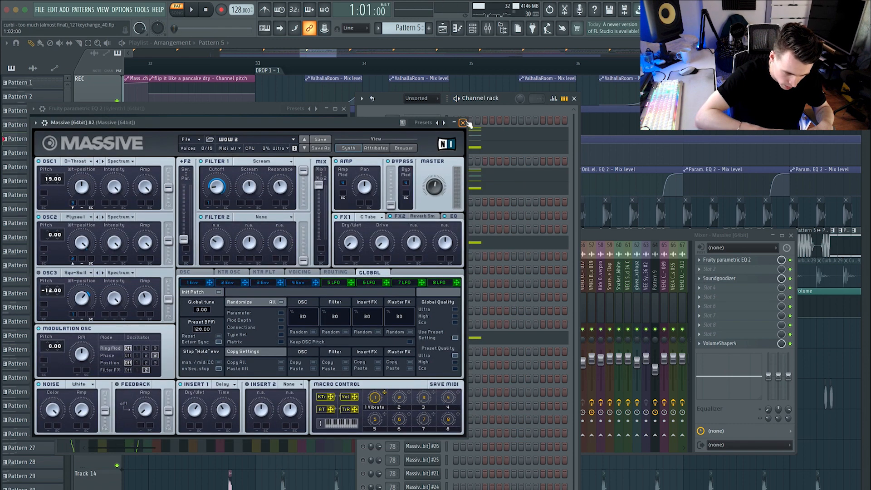
left_click(463, 123)
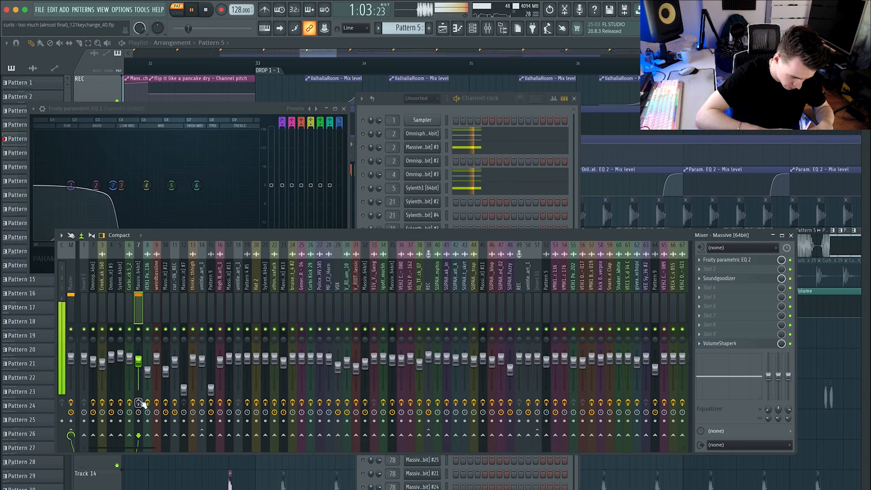
left_click(363, 338)
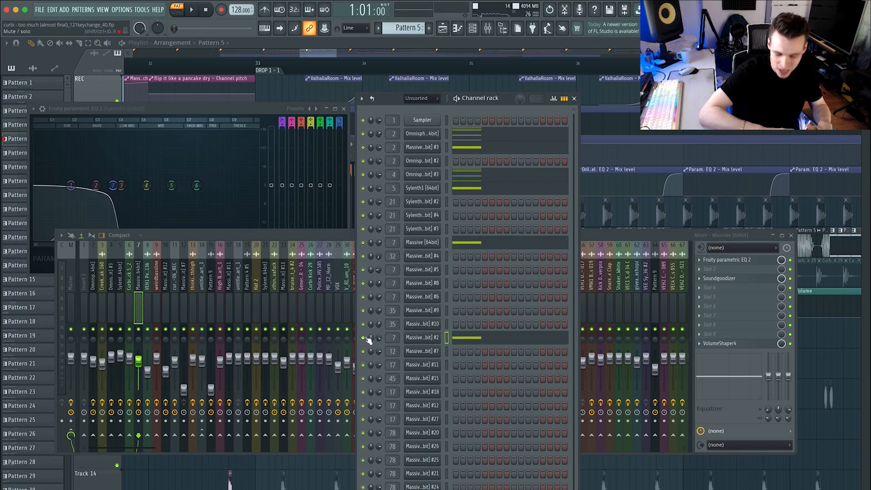
key("space")
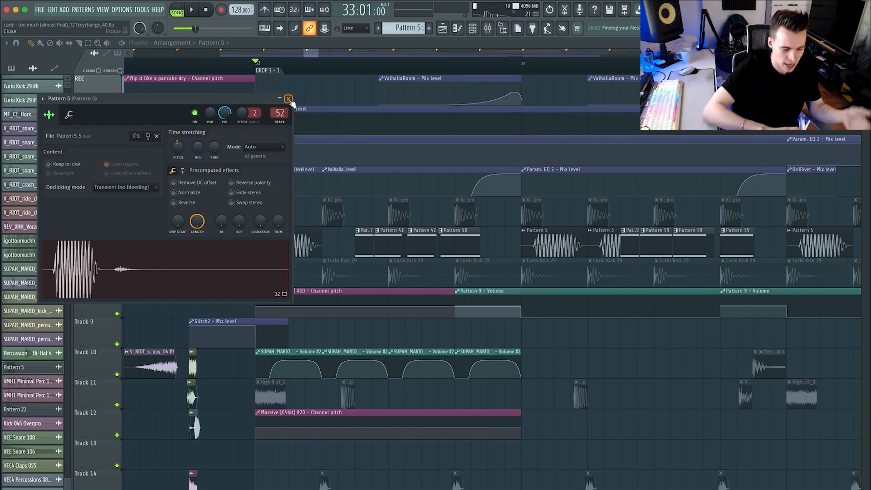
Check the effects on the Pattern 5 audio clip's mixer track, and play a loop from beat 2 of bar 33 to bar 34.
double_click(278, 112)
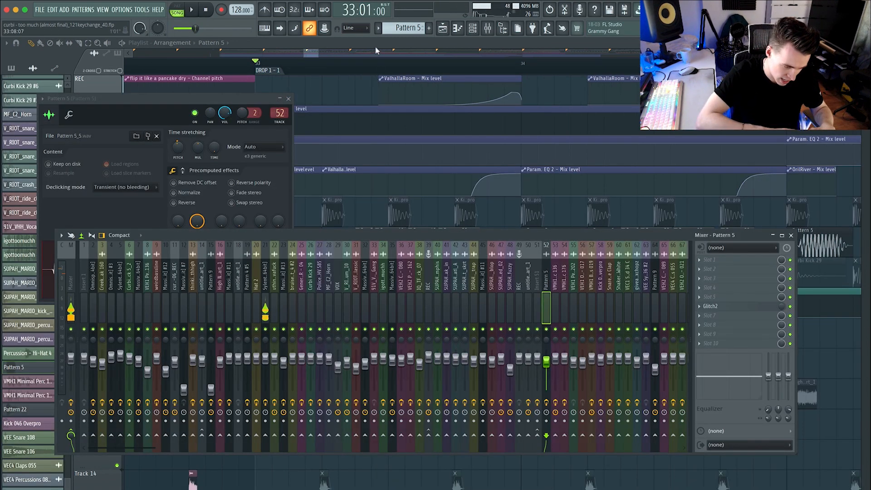
key("F12")
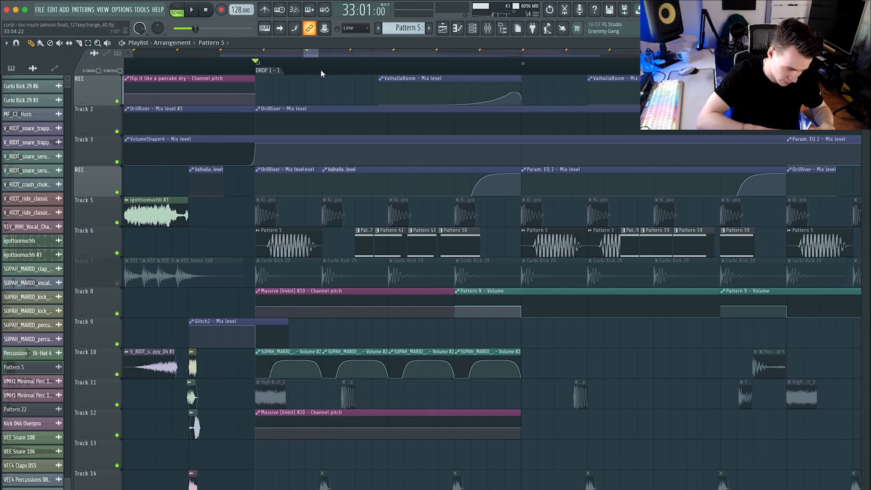
left_click_drag(325, 67, 521, 67)
key("space")
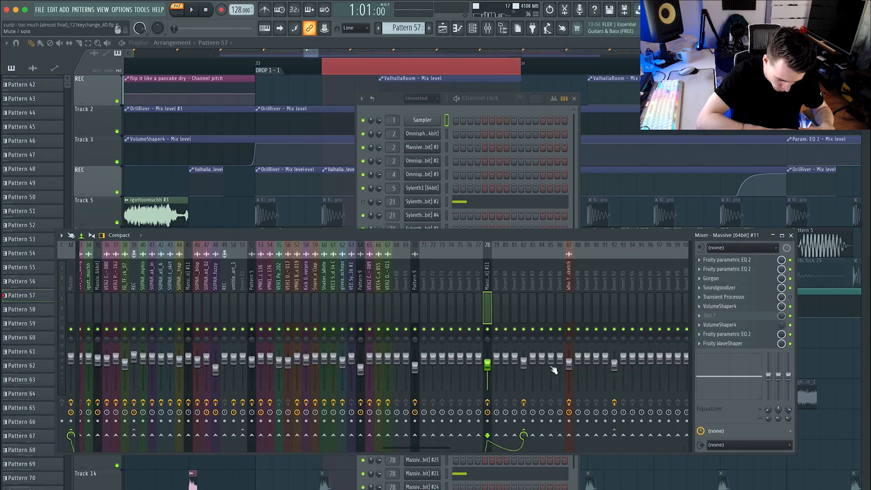
Examine the two Fruity parametric EQ 2 effects at the start of the Massive #11 mixer chain used by Pattern 57.
key("F6")
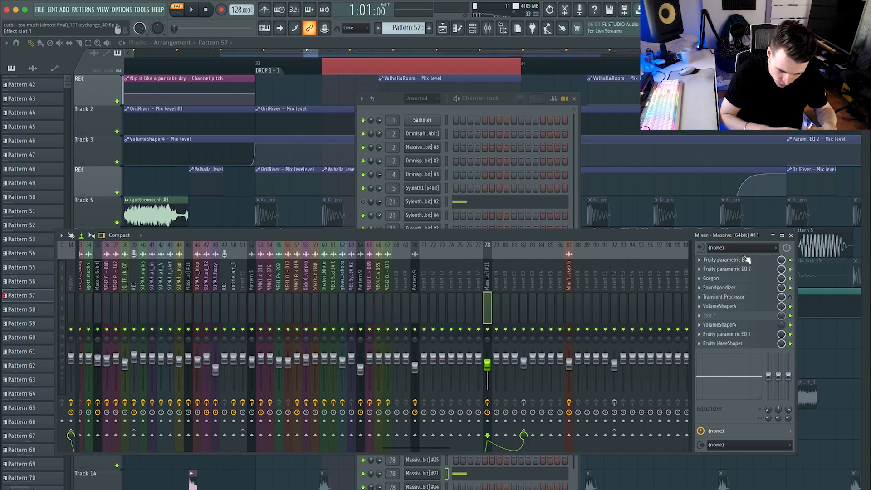
left_click(746, 260)
left_click(746, 269)
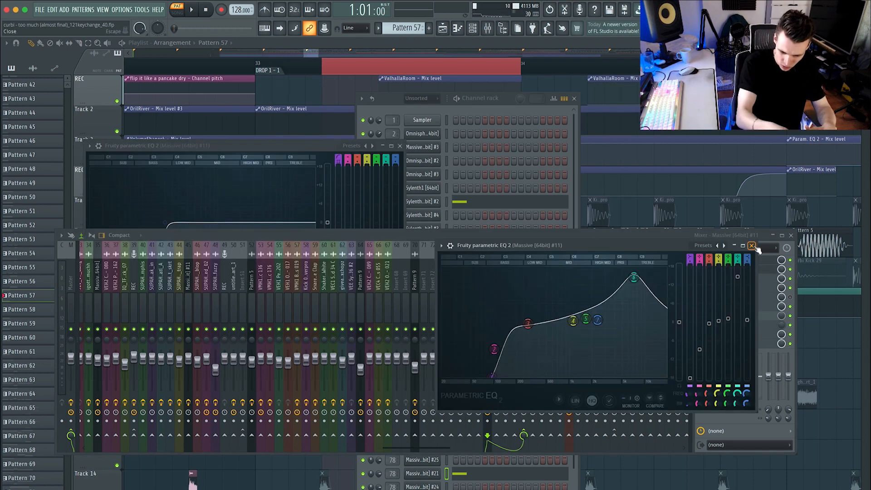
left_click(751, 246)
Open Gorgon on the Massive #11 mixer track, audition Pattern 57 through it with the following effects bypassed, and close it.
left_click(711, 278)
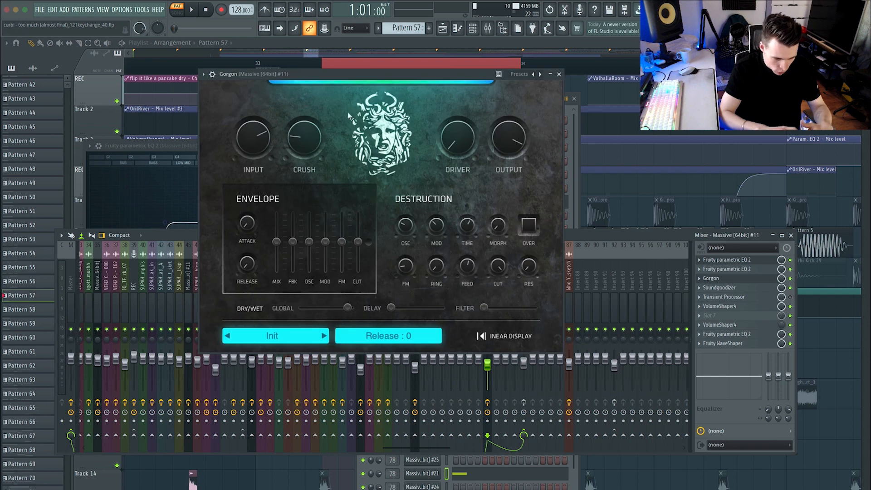
left_click_drag(349, 75, 286, 108)
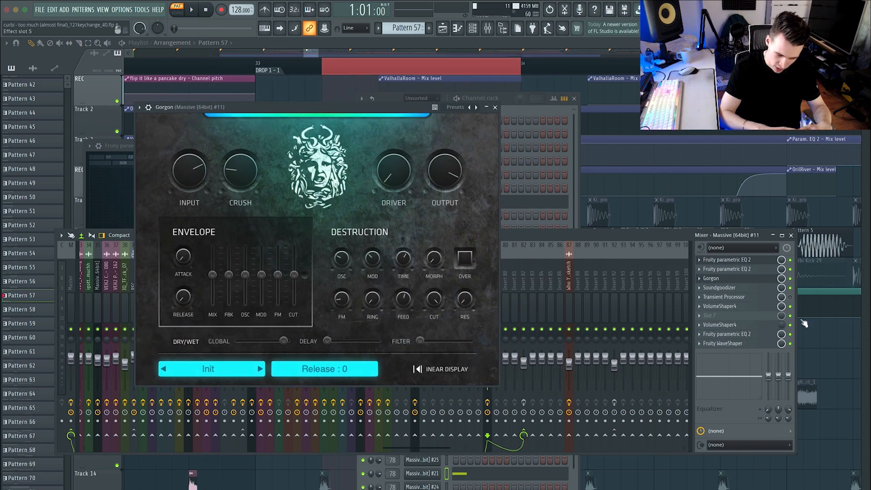
key("space")
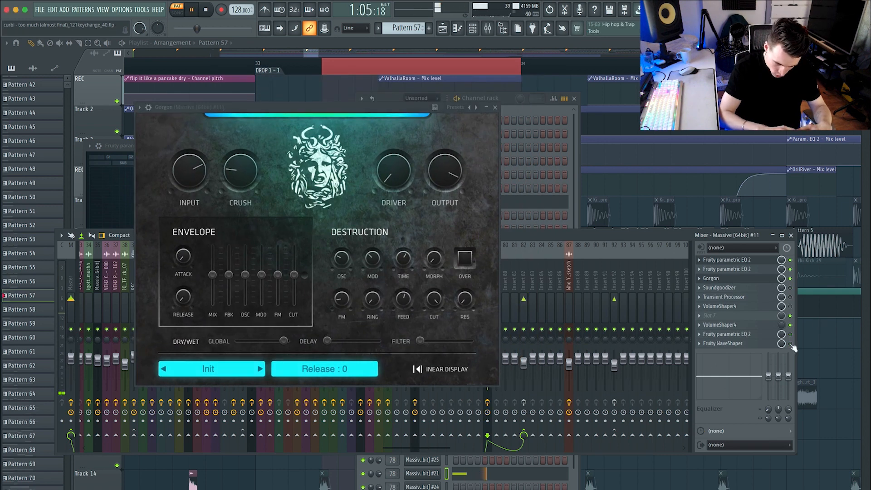
key("space")
key("space")
key("space")
key("space")
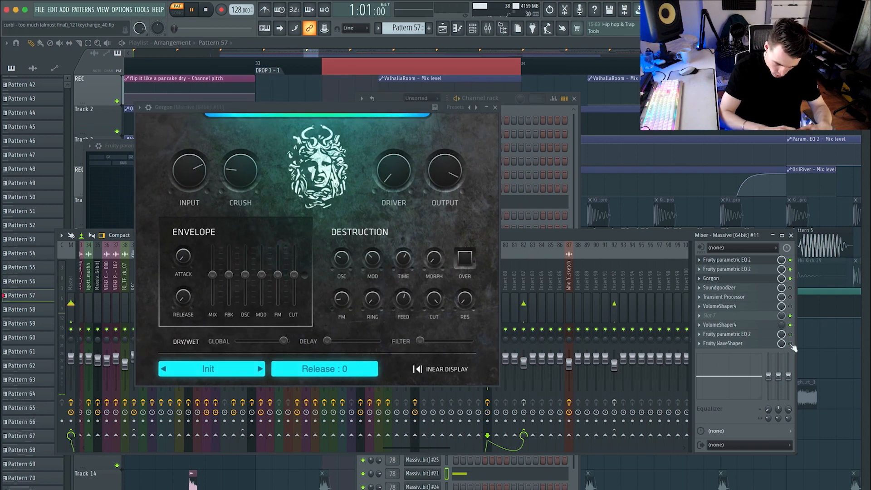
left_click(270, 109)
key("space")
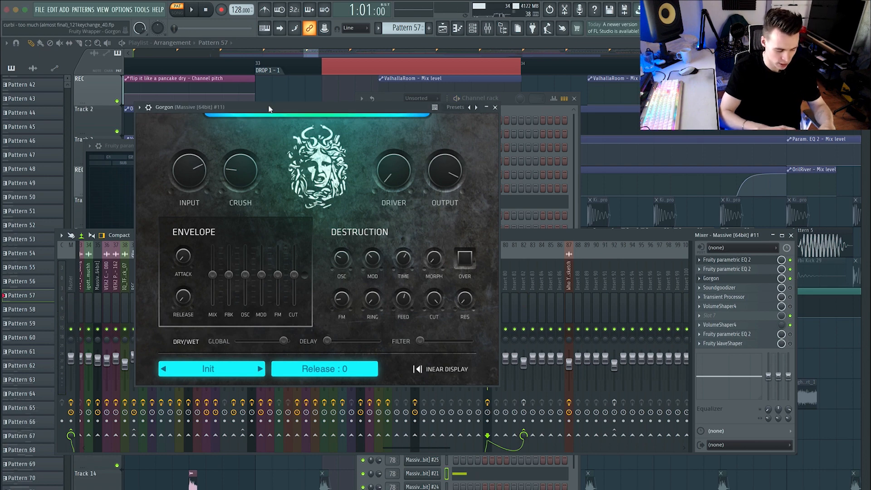
left_click_drag(269, 109, 239, 109)
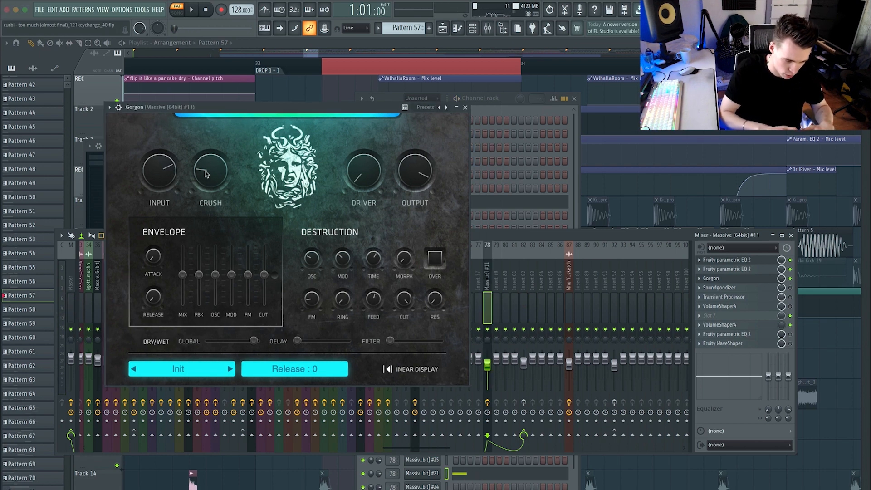
key("space")
left_click(711, 278)
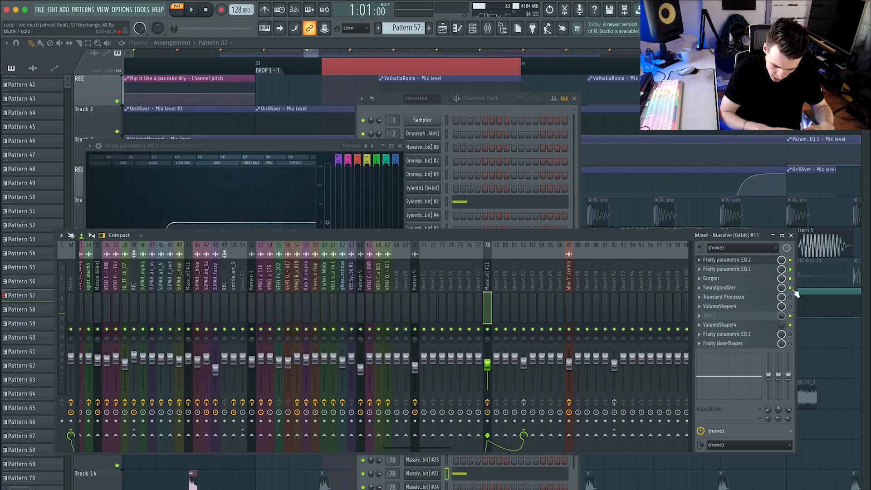
Play Pattern 57 with Soundgoodizer enabled, and view the first VolumeShaper4 curve in the Massive #11 effect chain.
key("space")
left_click(723, 306)
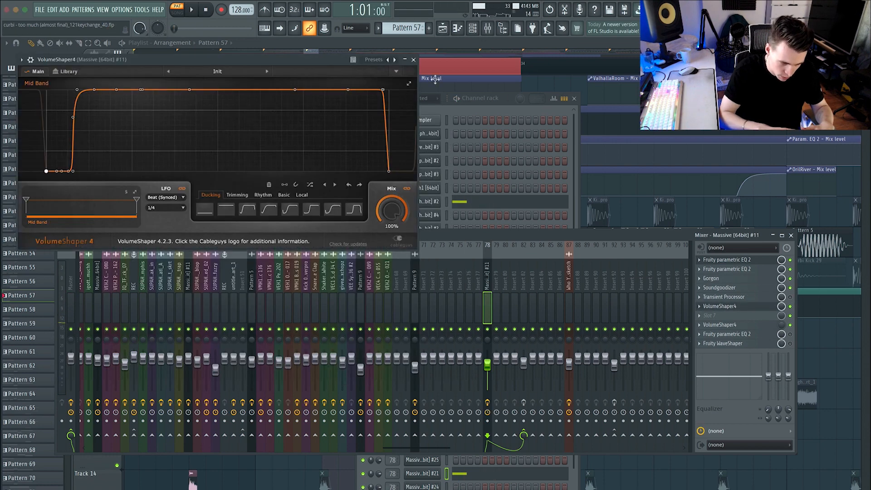
left_click(414, 60)
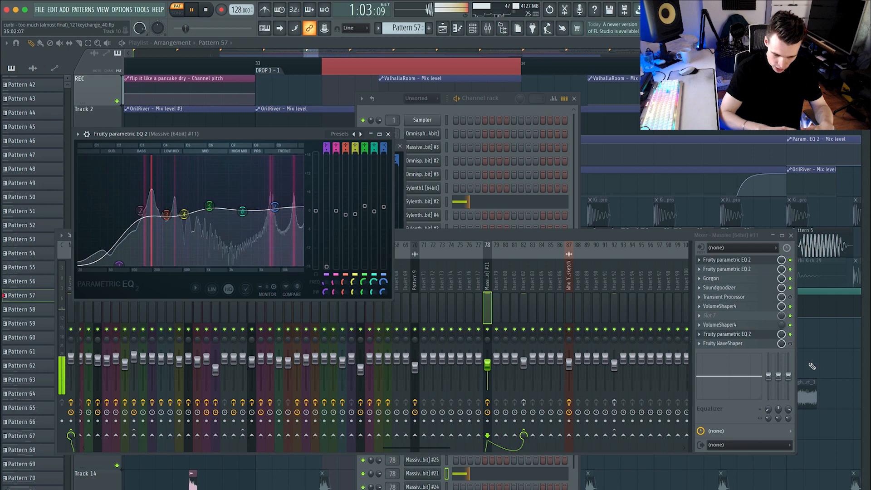
View the Fruity WaveShaper at the end of the Massive #11 chain and the ValhallaRoom reverb on mixer Insert 82.
left_click(747, 346)
left_click(524, 276)
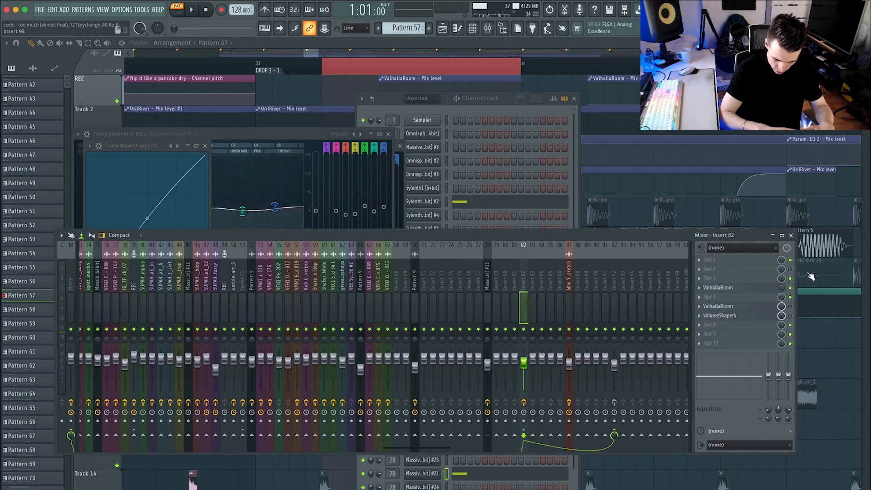
left_click(756, 289)
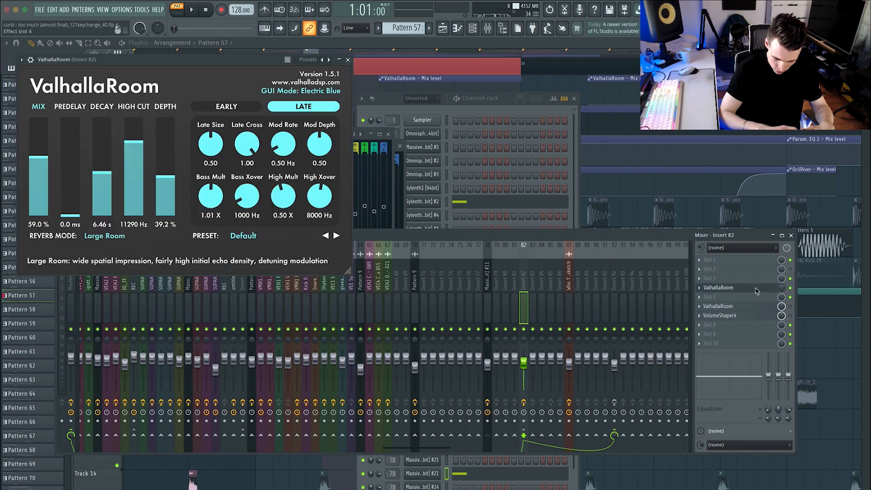
Enable the effects on mixer Insert 92 and play Pattern 57 through them.
left_click(614, 403)
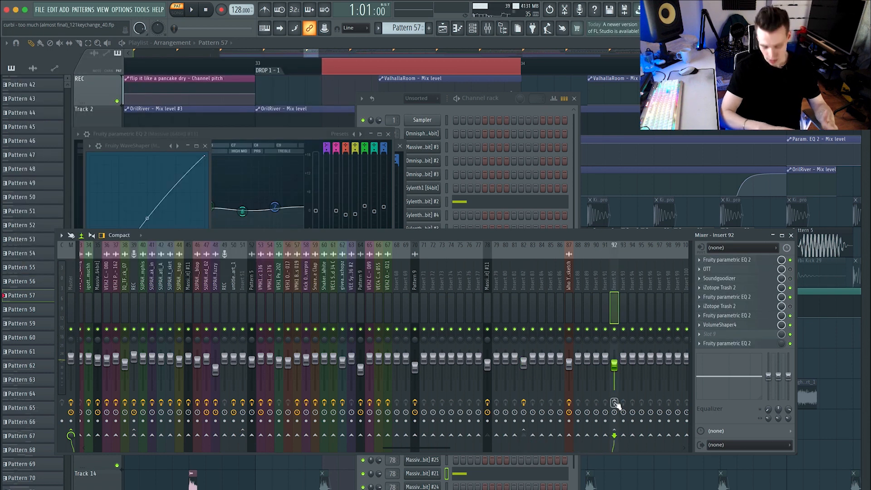
key("space")
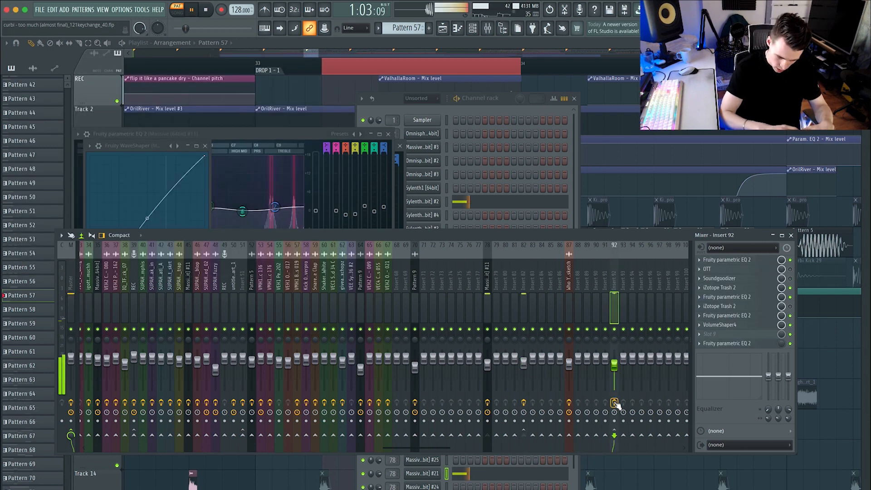
key("space")
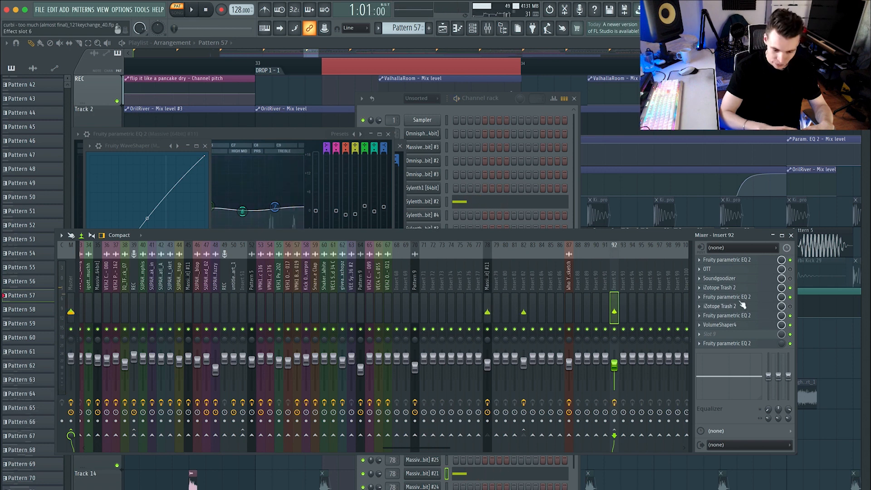
Examine the Fruity parametric EQ 2, iZotope Trash 2 and VolumeShaper4 effects in the Insert 92 chain, with a short Pattern 57 playback.
left_click(734, 259)
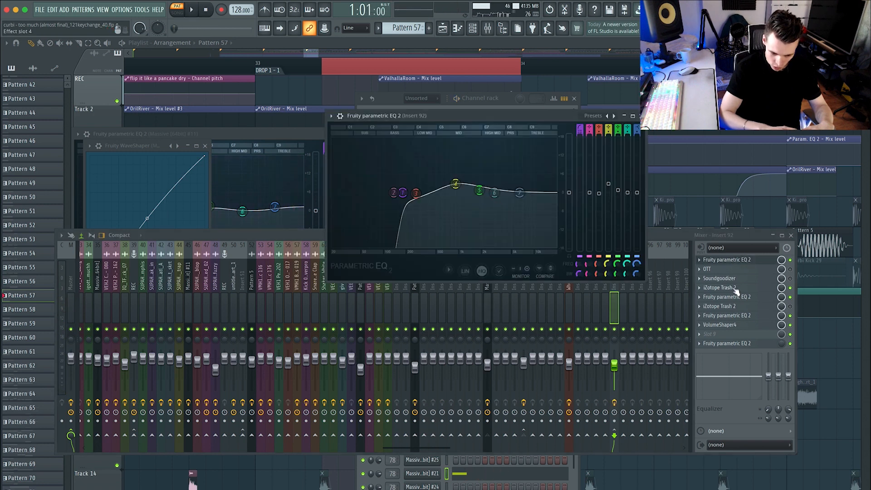
left_click(735, 287)
left_click(522, 193)
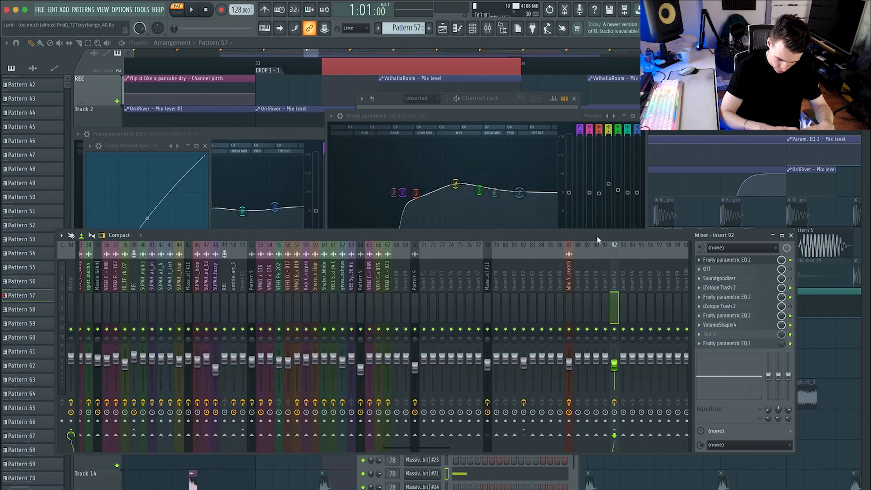
key("space")
key("space")
left_click(750, 317)
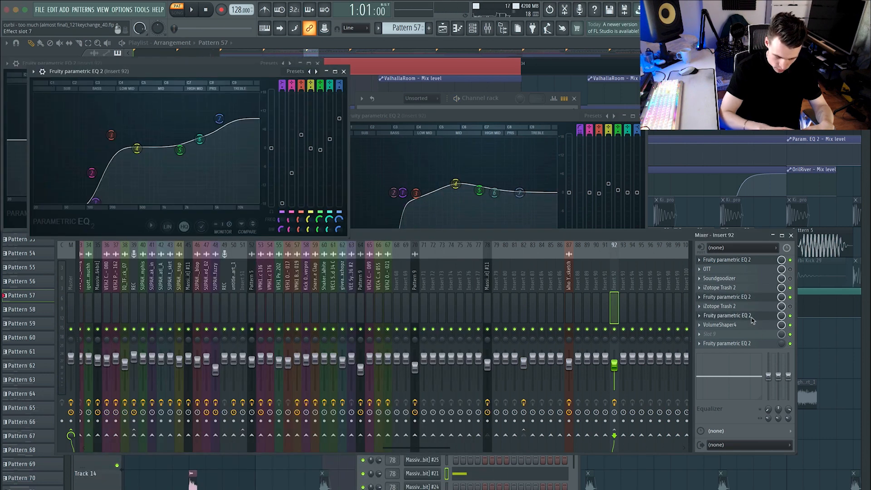
left_click(749, 325)
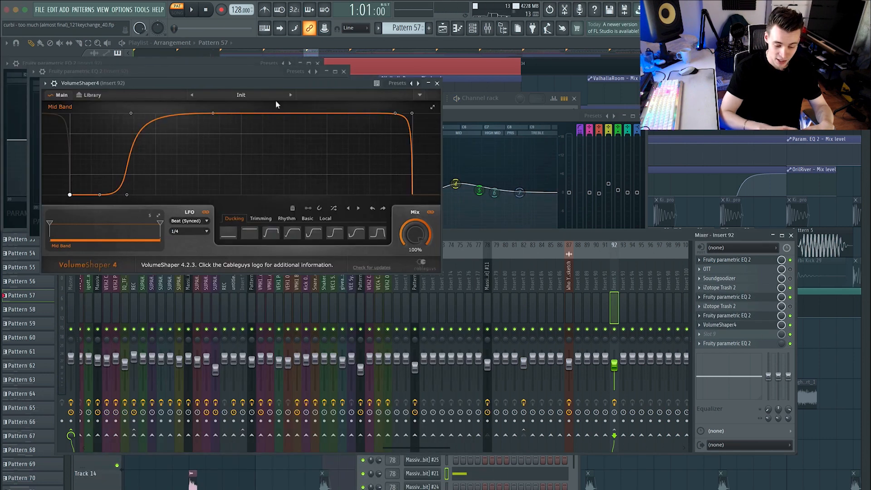
left_click(436, 83)
left_click(464, 46)
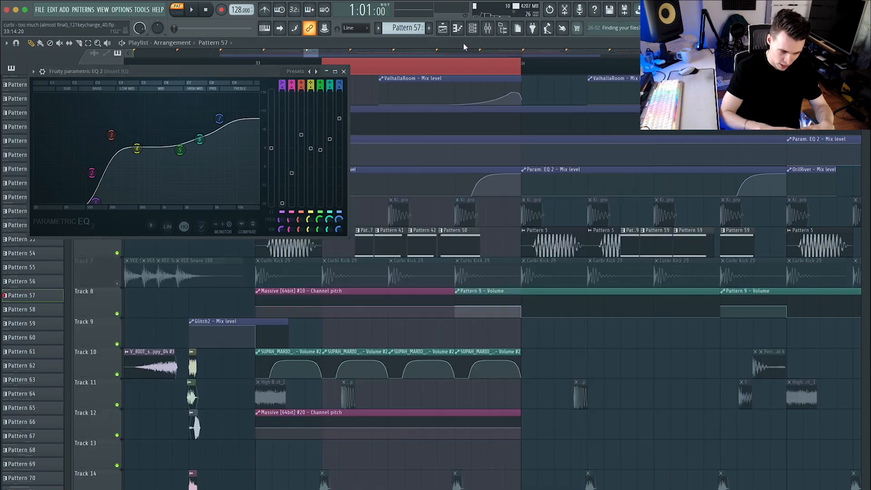
Play the selected drop section from 33:05:00 in song mode, and view Gorgon on the Massive #11 mixer track.
left_click(323, 61)
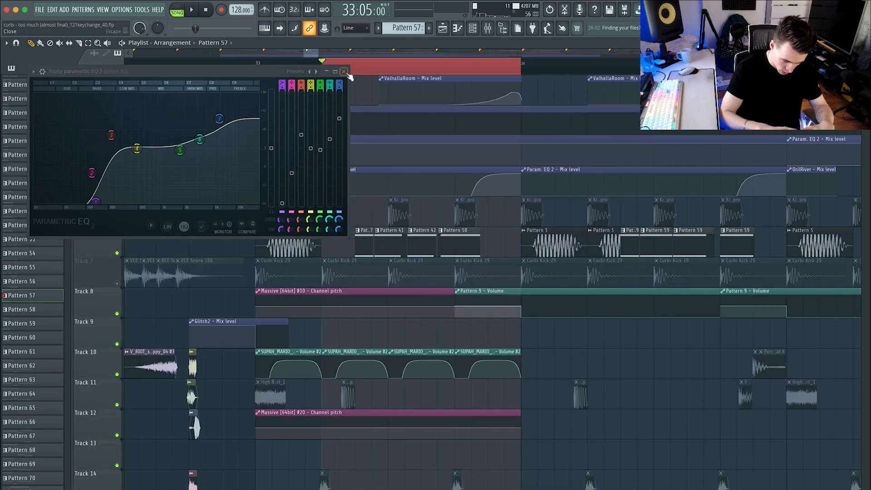
left_click(347, 72)
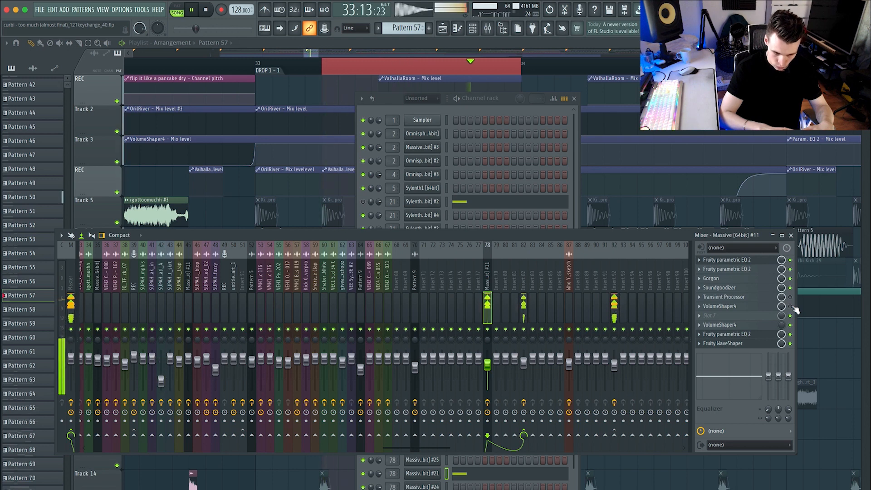
key("space")
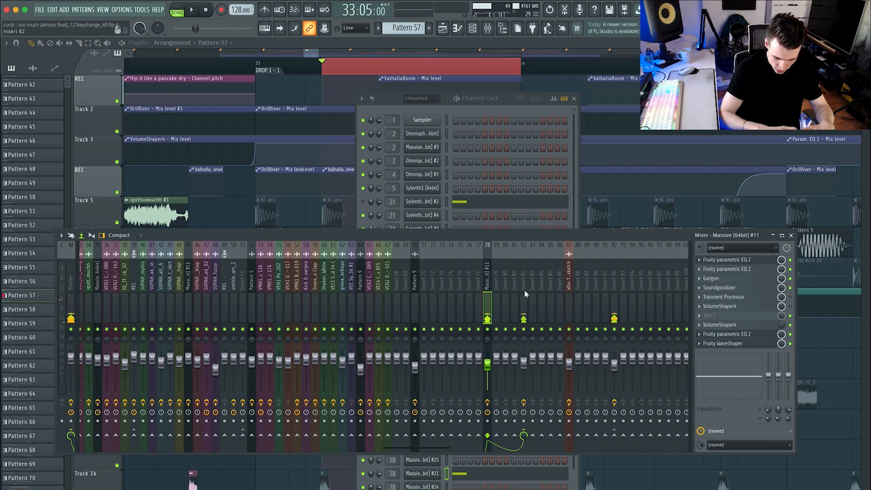
left_click(725, 279)
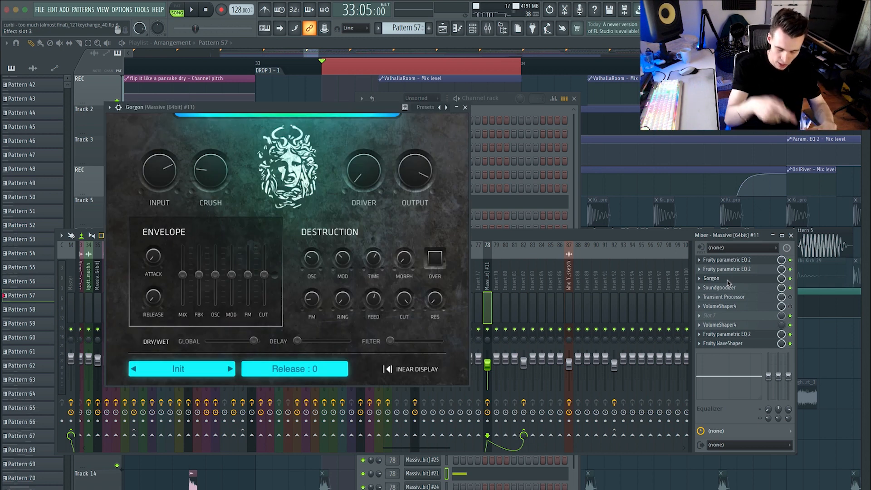
left_click(465, 108)
Inspect the Insert 82 effect chain in the mixer and replay the selected section of bar 33.
left_click(523, 290)
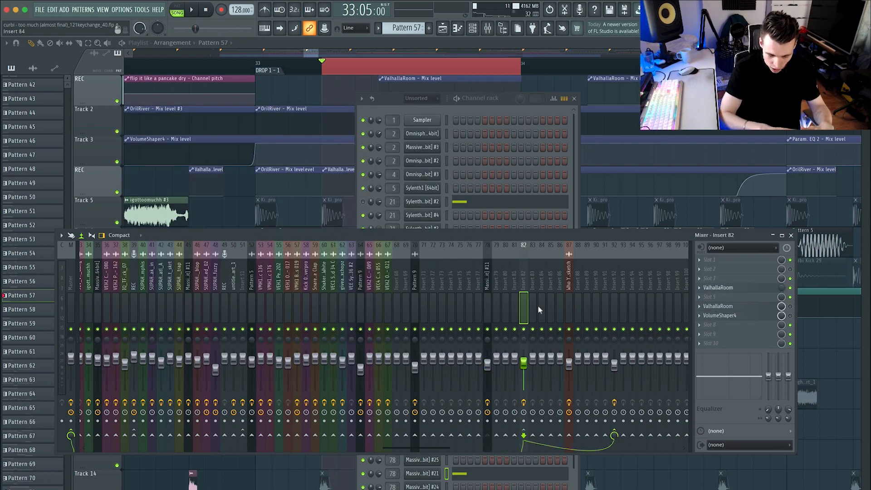
left_click_drag(645, 229, 648, 232)
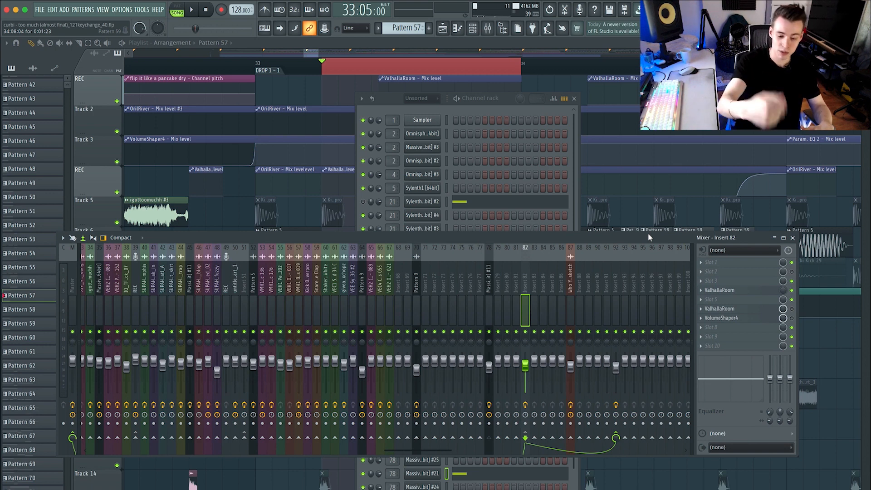
key("space")
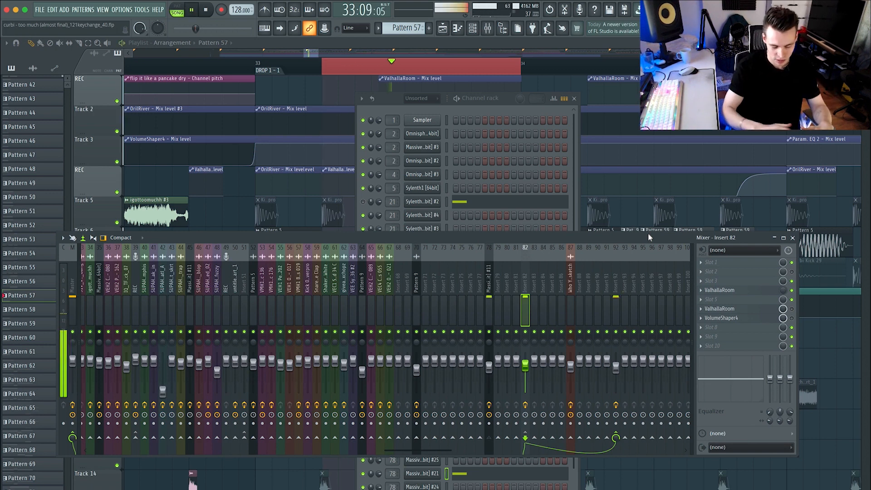
key("space")
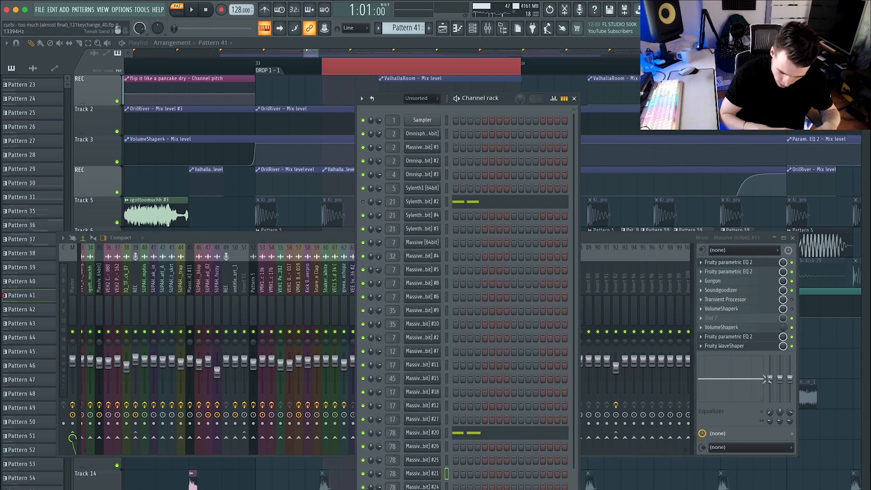
Open the Sylenth1 #2 synth used by Pattern 41, audition the pattern, and close the synth.
left_click(635, 259)
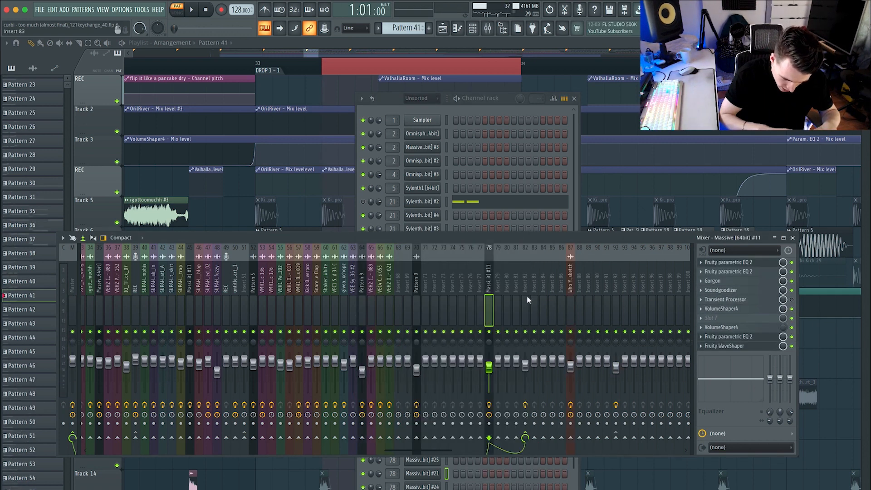
left_click(455, 206)
left_click(421, 201)
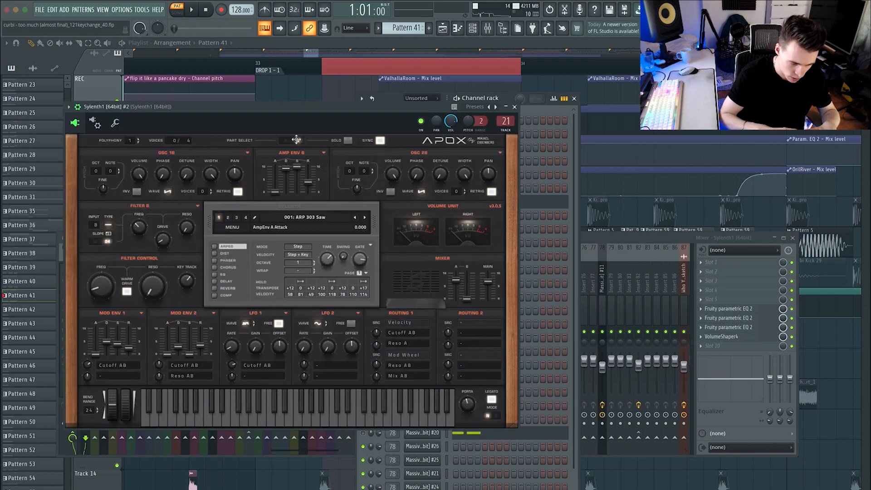
left_click_drag(284, 111, 362, 123)
key("space")
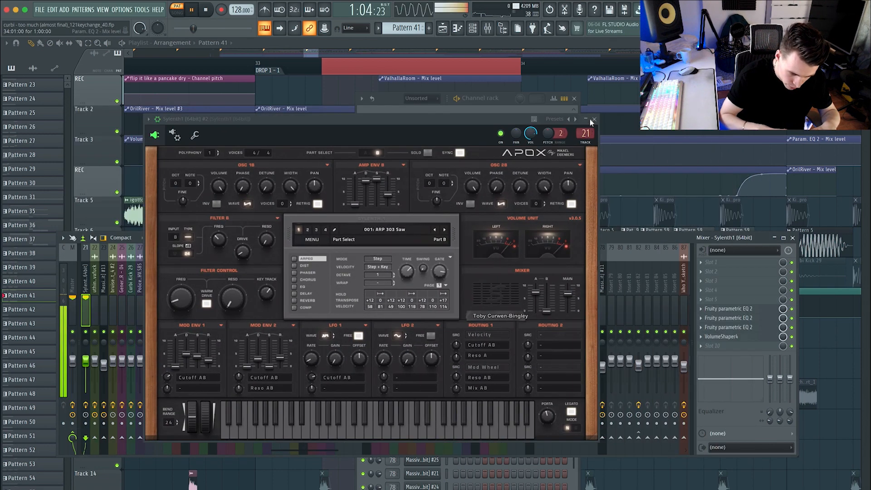
key("space")
left_click(593, 120)
Examine the three Fruity parametric EQ 2 effects and the VolumeShaper4 curve on the Sylenth1 mixer track.
left_click(766, 310)
left_click(745, 319)
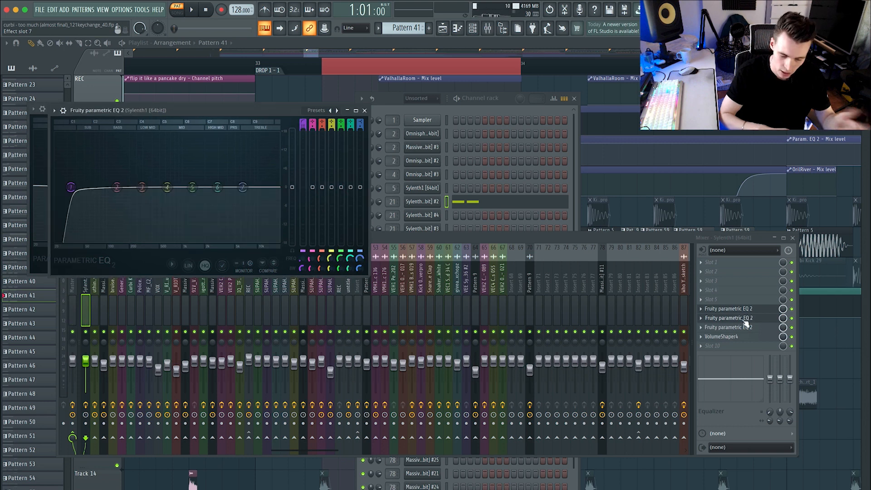
left_click(736, 327)
left_click(728, 337)
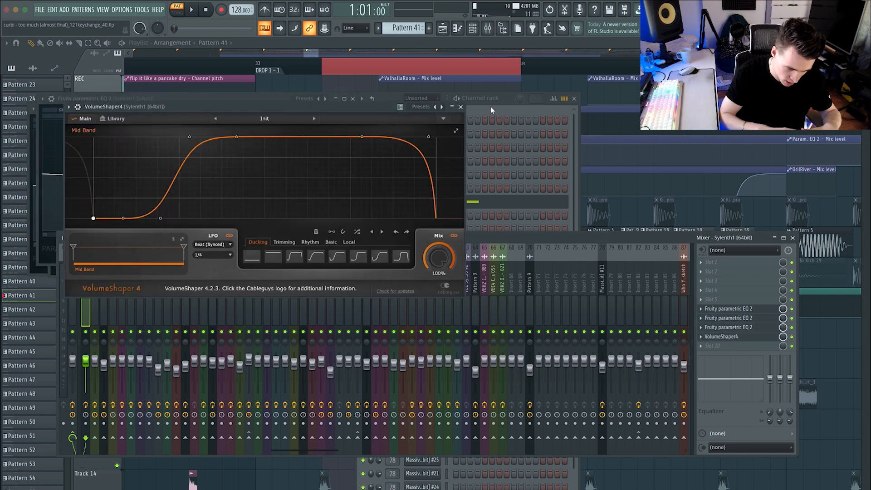
left_click(461, 108)
Play the drop arrangement in song mode from 33:08:00 into bar 34.
left_click(248, 69)
left_click(260, 63)
key("space")
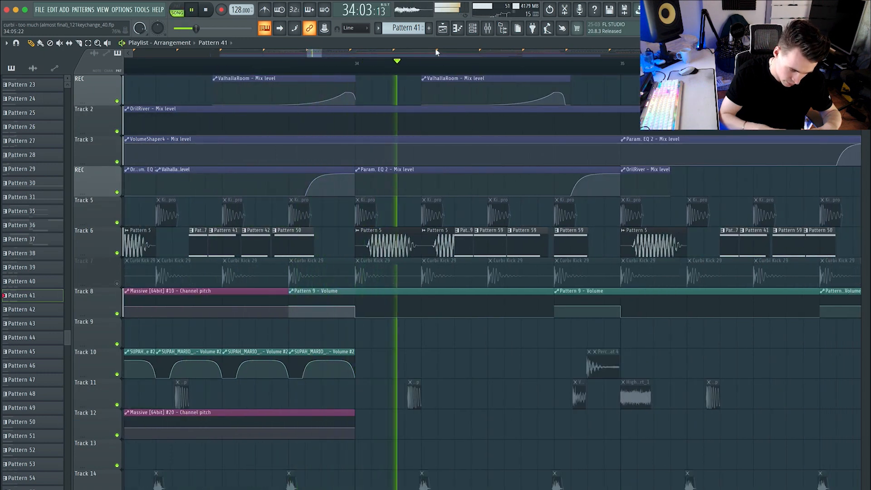
key("space")
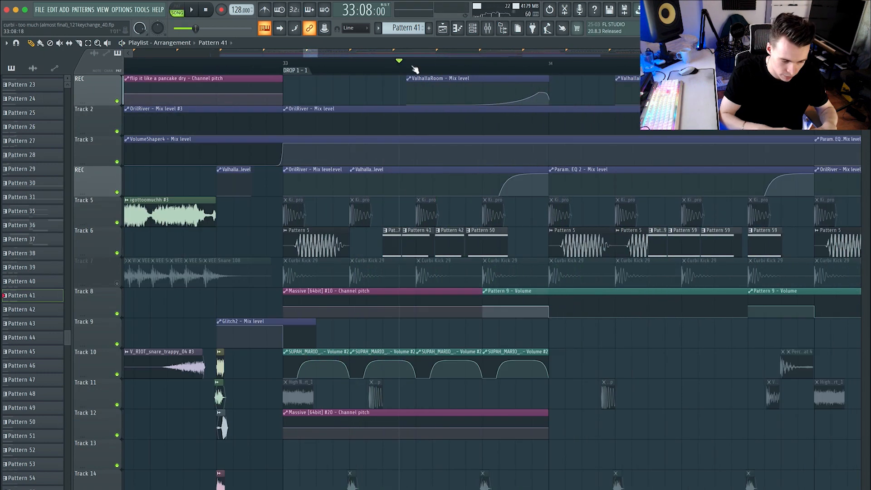
Play a loop from beat 3 of bar 33 to bar 34, clear the selection, and replay the drop from 33:08:00.
left_click_drag(416, 64, 534, 55)
key("space")
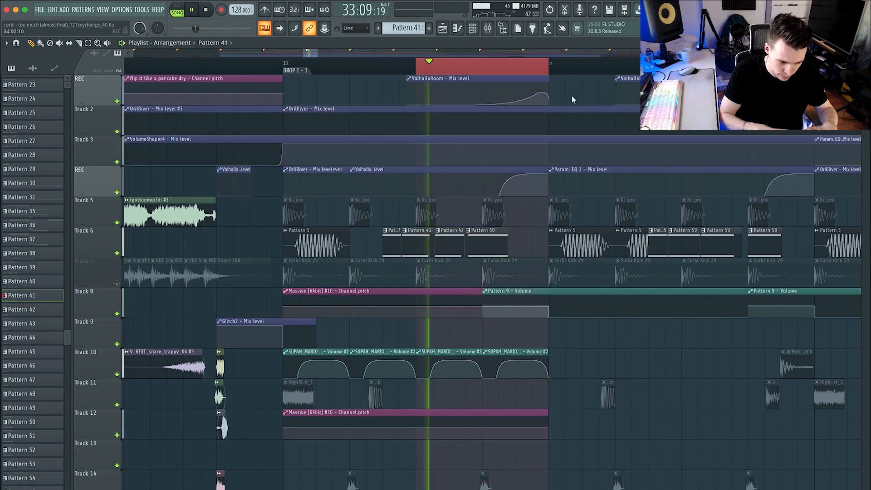
key("space")
left_click(405, 64)
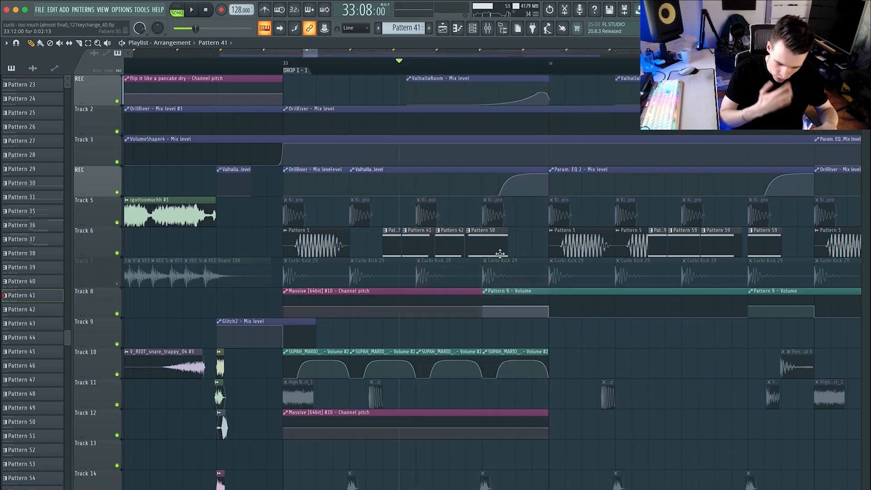
key("space")
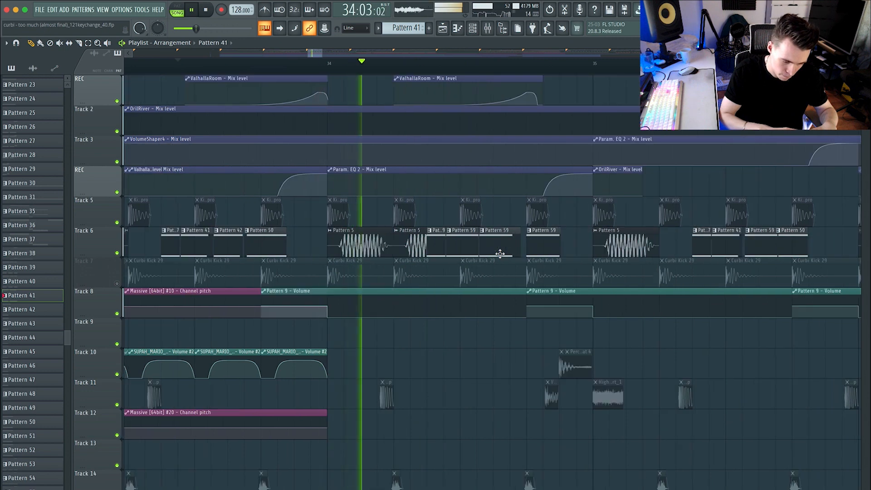
key("space")
Play the drop from the start of bar 35.
scroll(267, 113, "down", 3)
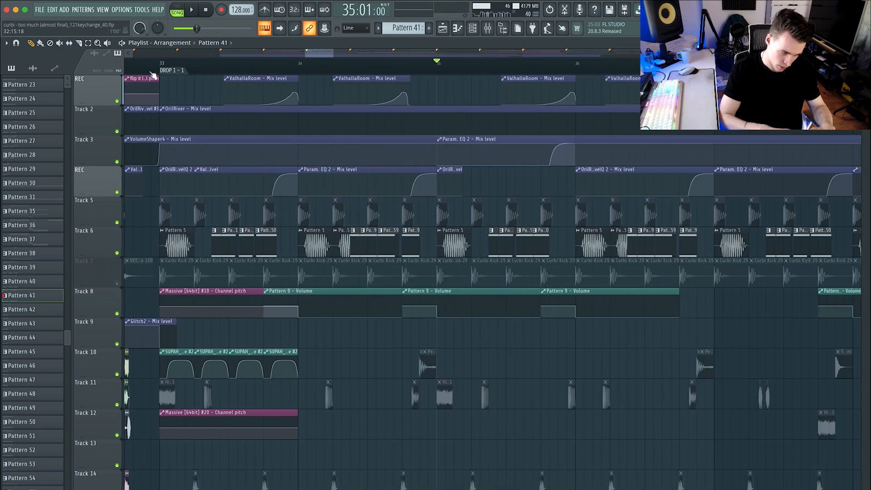
left_click(164, 64)
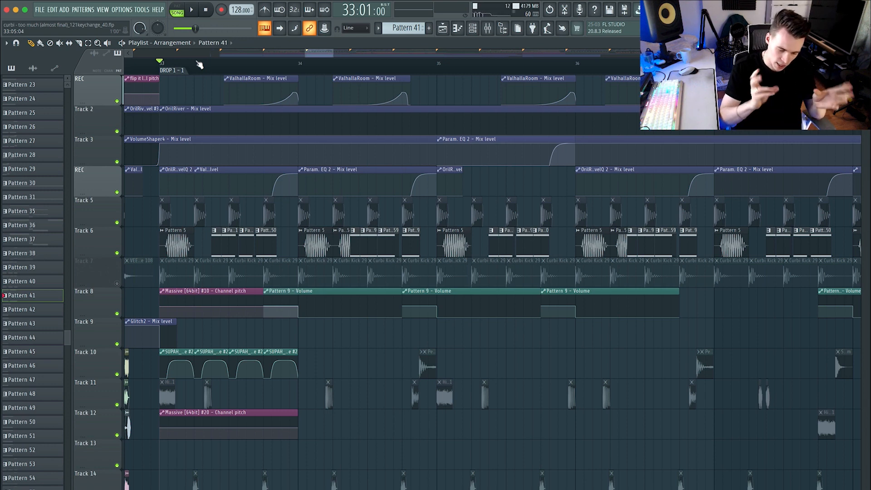
left_click(443, 63)
key("space")
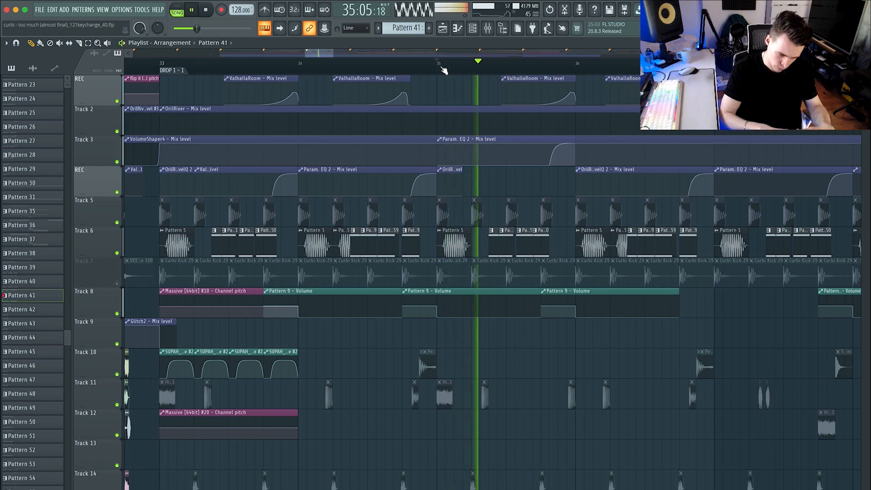
key("space")
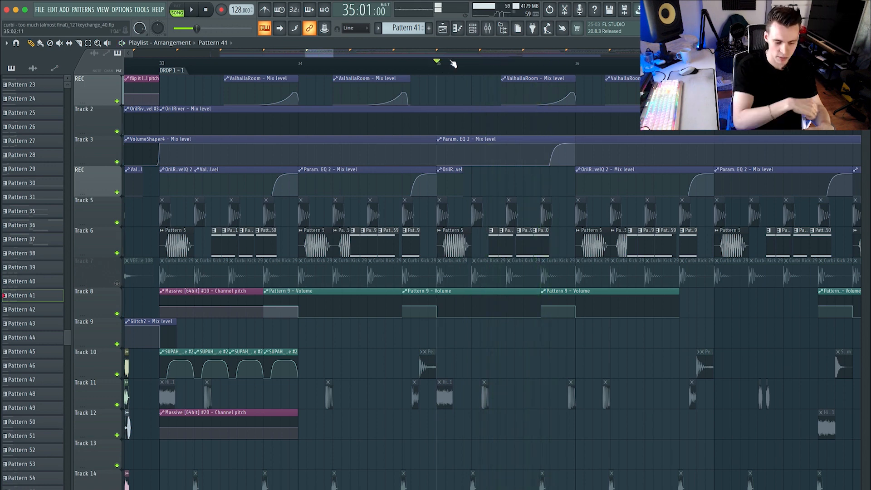
Mute Track 6, undo the muting of the other drop clips, and play bar 33 onward while reviewing the lower tracks.
scroll(166, 262, "left", 1)
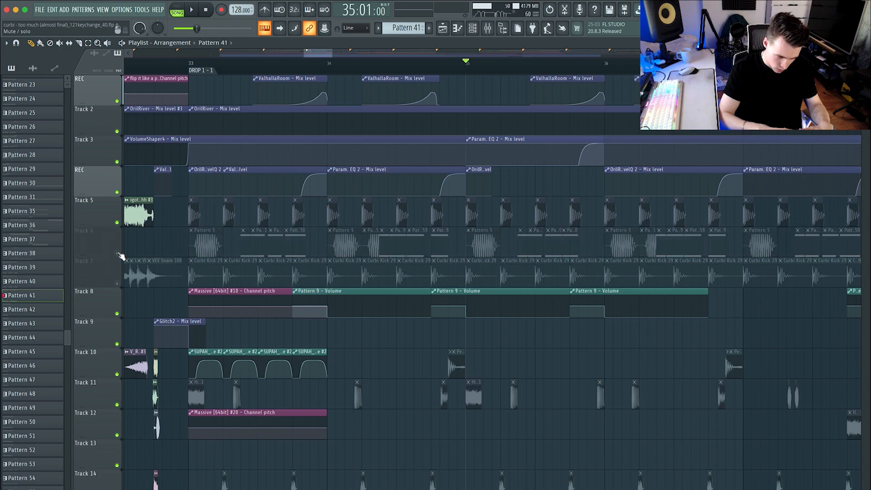
scroll(219, 225, "down", 4)
key("ctrl+z")
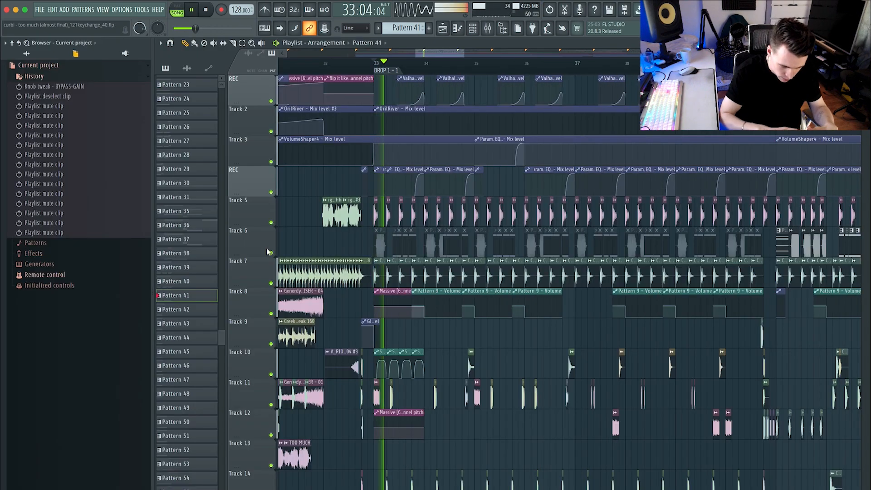
scroll(444, 366, "down", 5)
scroll(496, 366, "up", 4)
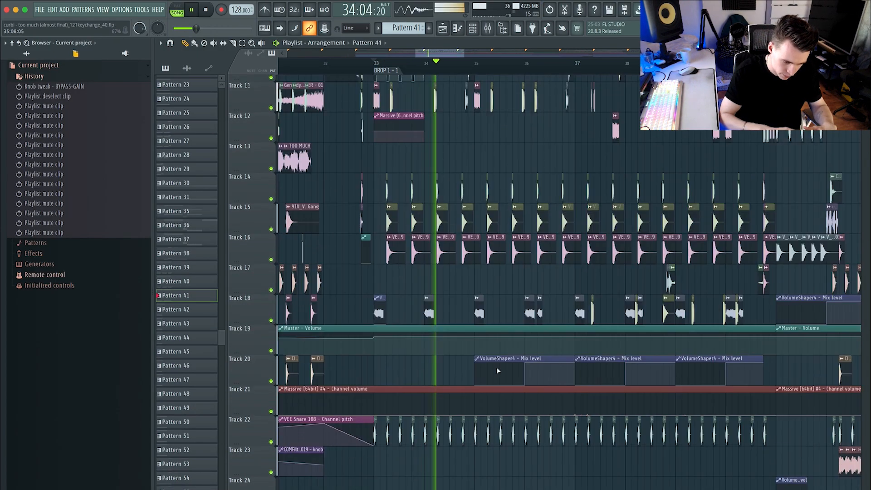
Review the drop's tracks during playback, stop it, and inspect the SUPAH_MARIO_kick_sharp_trap sample on Track 11.
scroll(496, 369, "up", 3)
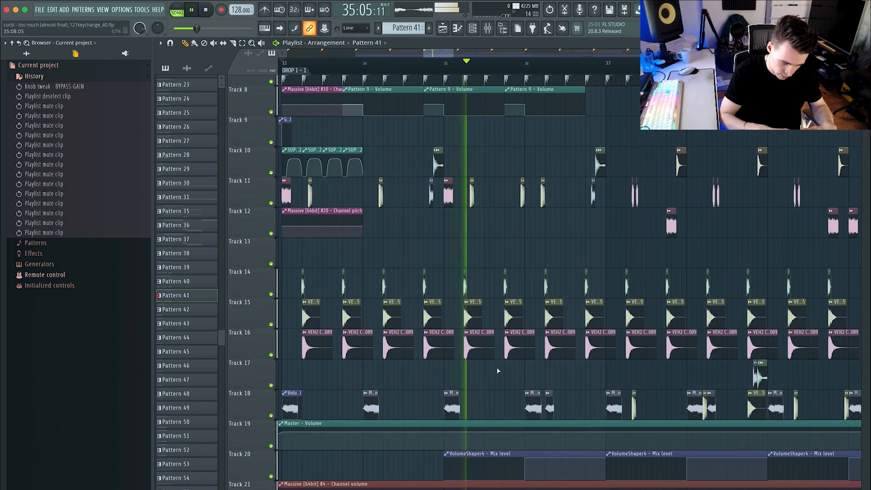
scroll(496, 370, "up", 3)
scroll(496, 370, "right", 1)
scroll(496, 369, "down", 3)
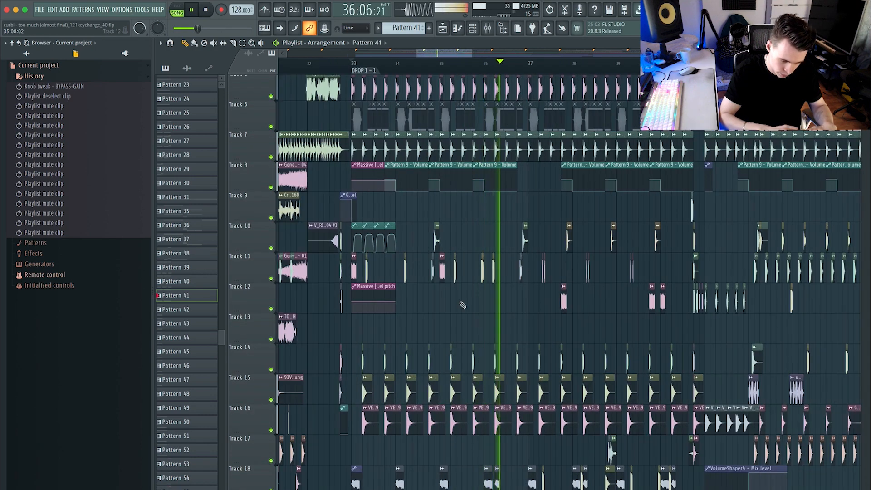
scroll(472, 297, "up", 3)
key("space")
left_click(514, 271)
double_click(511, 271)
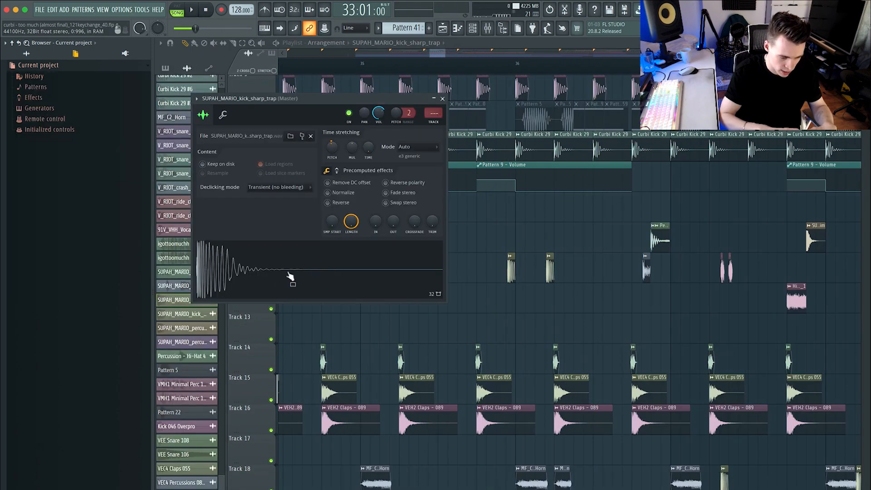
left_click(444, 98)
Inspect the MF_C2_Horn sample used on Track 18, and close its channel settings.
scroll(444, 99, "down", 3)
left_click_drag(326, 216, 678, 338)
double_click(372, 227)
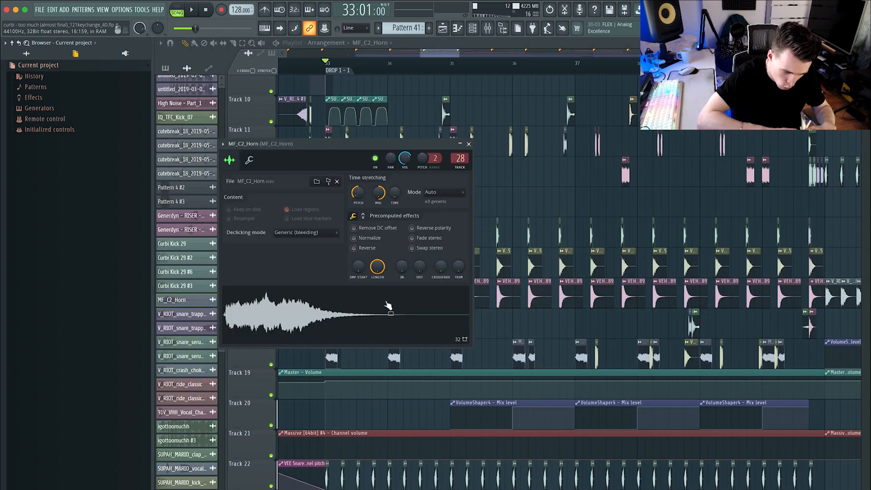
left_click(468, 144)
Review the drop's upper and lower tracks, and audition the SUPAH_MARIO_kick_sharp_trap sample from Track 11.
scroll(405, 259, "up", 3)
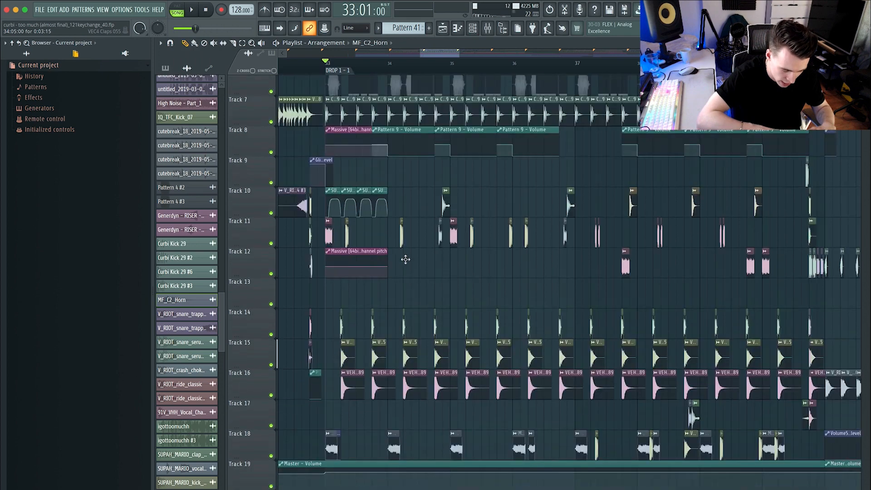
scroll(375, 317, "up", 5)
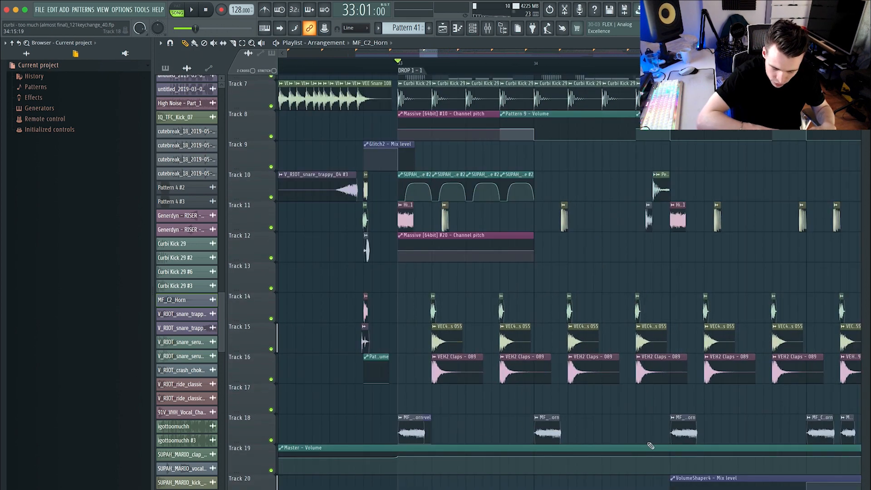
scroll(404, 272, "up", 6)
scroll(400, 240, "right", 2)
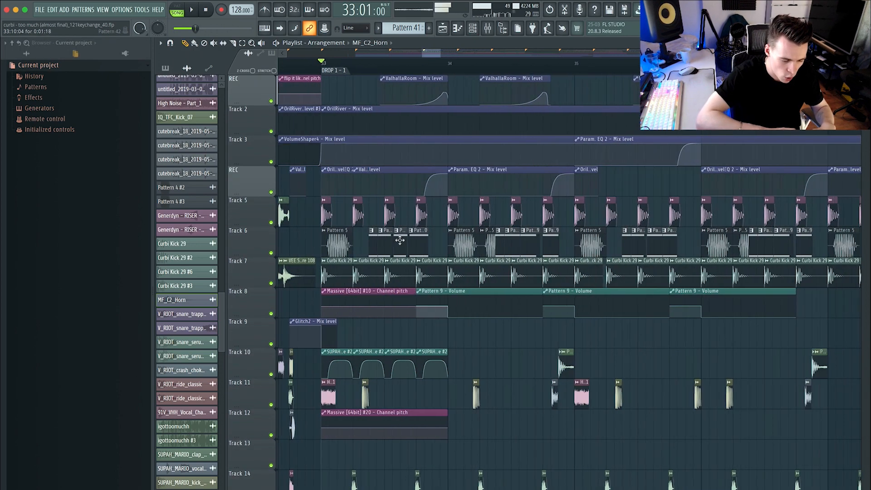
scroll(390, 241, "down", 7)
scroll(391, 259, "up", 5)
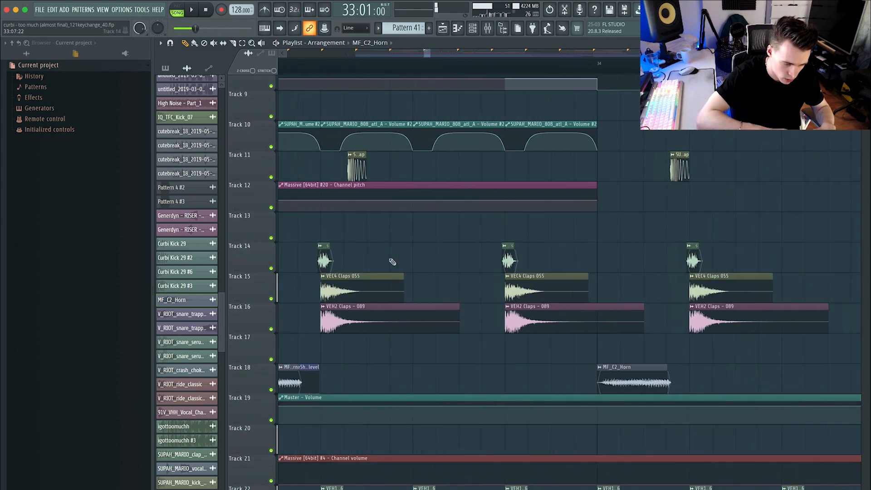
scroll(392, 263, "up", 3)
double_click(392, 272)
left_click(312, 262)
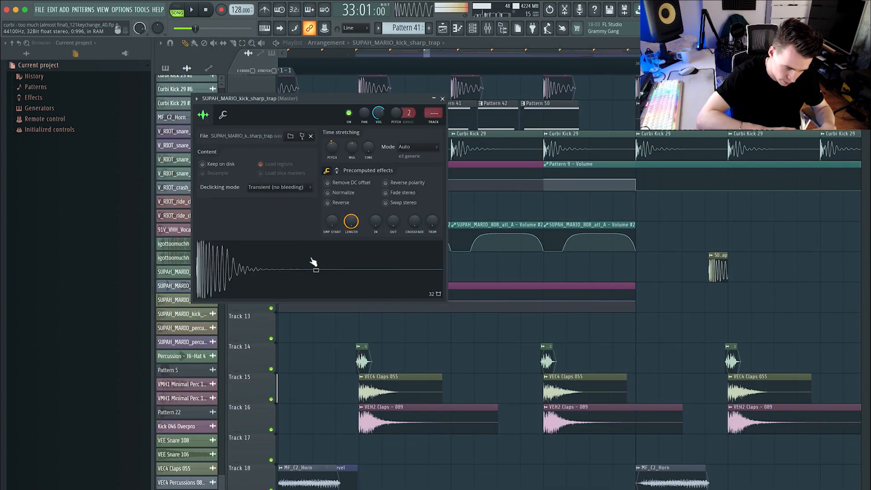
left_click(334, 267)
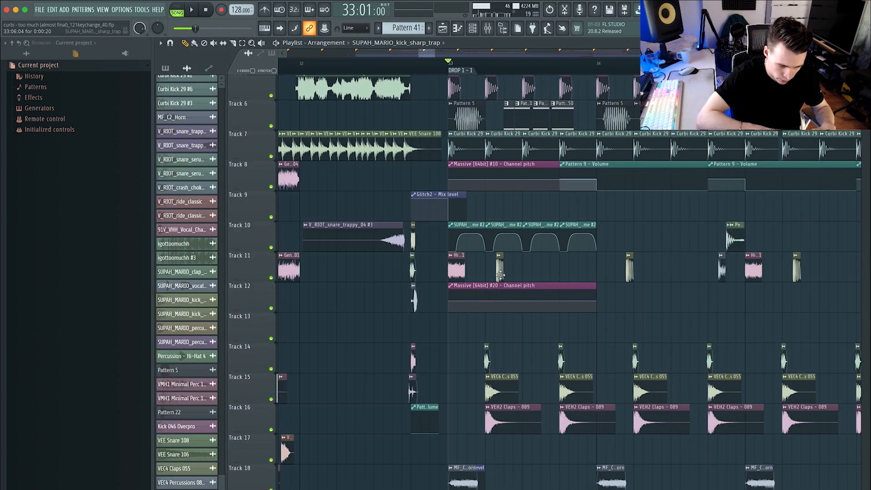
Play the drop from bar 33 with and without the first kick_sharp_trap clip on Track 11, and restore the deleted clip.
scroll(500, 275, "up", 3)
scroll(446, 335, "up", 4)
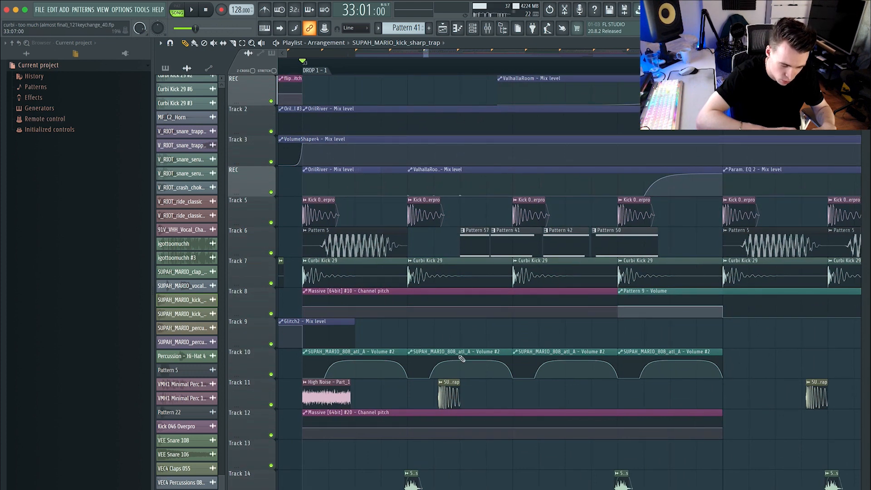
key("space")
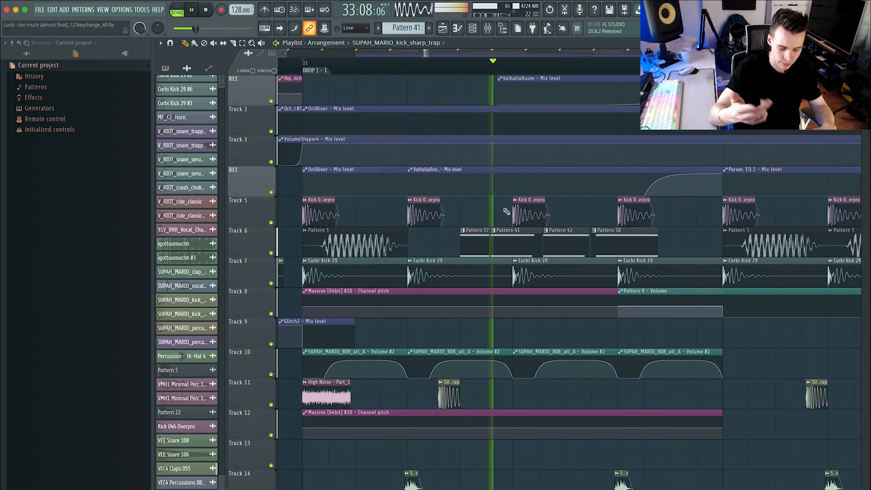
right_click(457, 400)
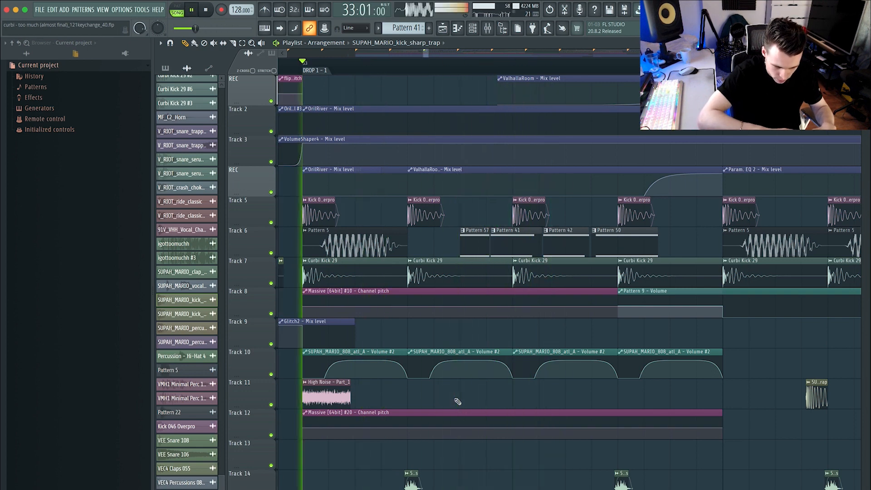
left_click(456, 399)
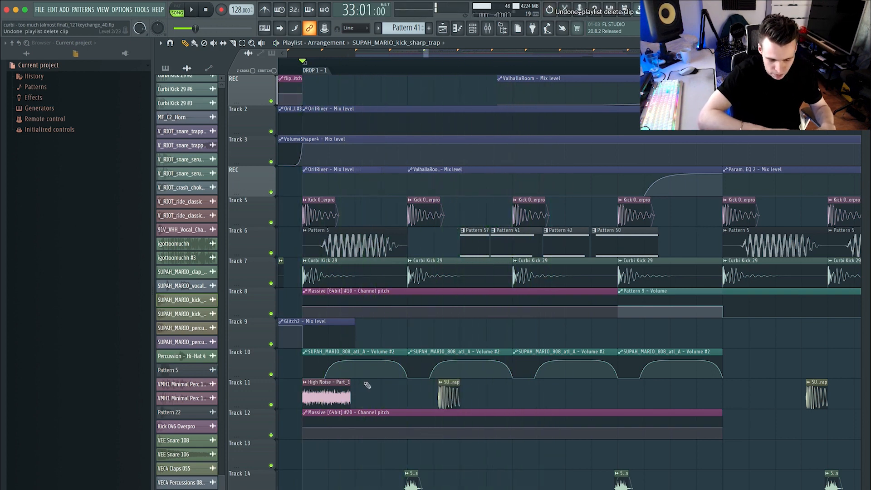
Move playback to the DROP 1 - 2 marker at bar 41, highlight the kick and bass clips, and play its opening.
scroll(363, 382, "down", 3)
key("space")
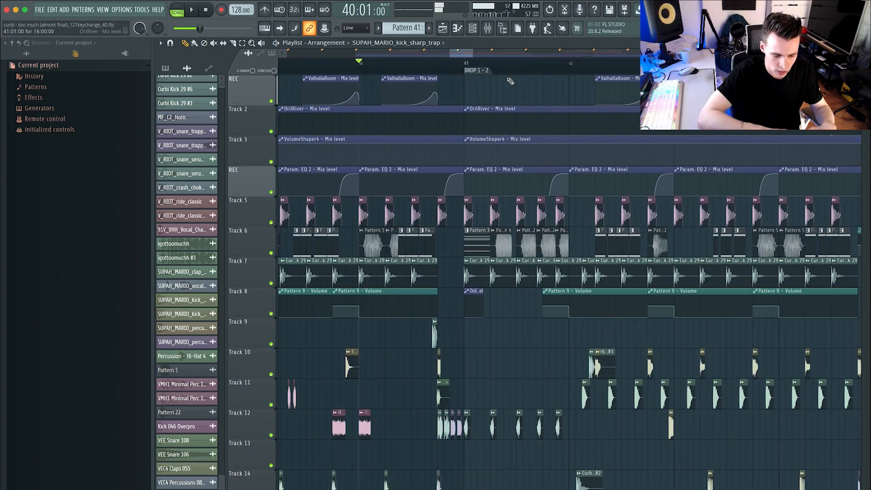
left_click(466, 62)
scroll(487, 295, "up", 2)
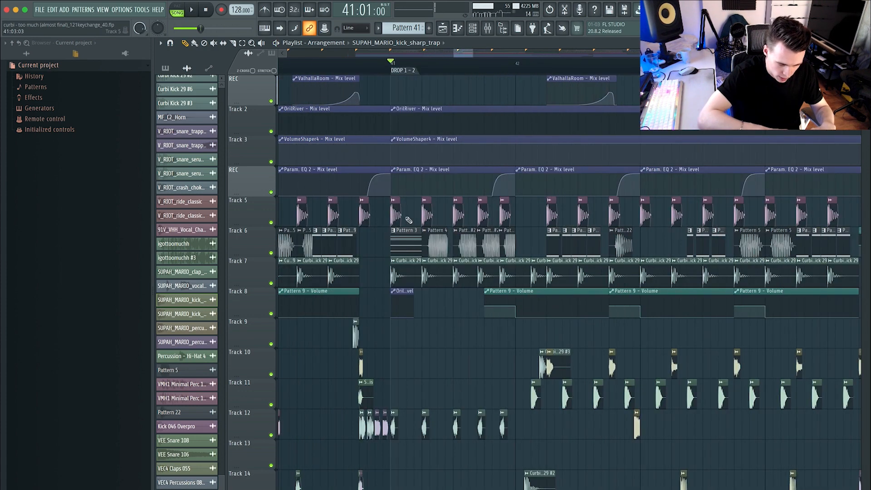
left_click_drag(392, 210, 518, 265)
left_click(439, 321, "ctrl")
scroll(438, 317, "up", 2)
key("space")
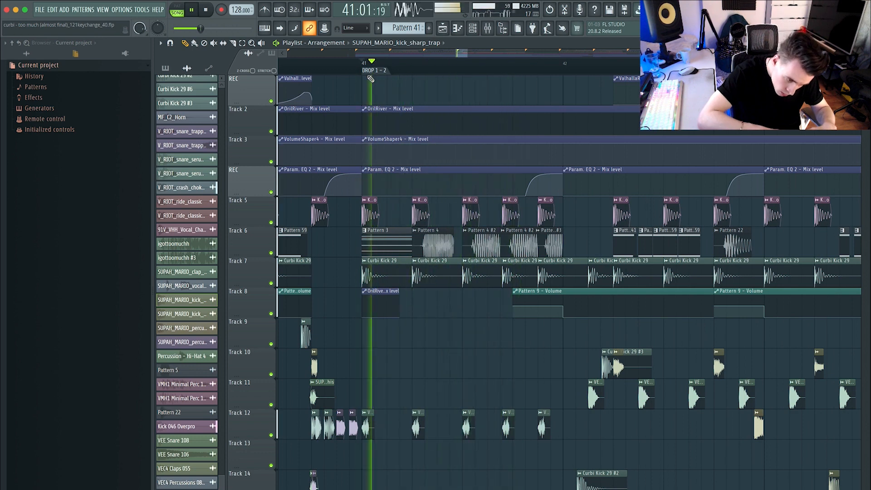
key("space")
Select Pattern 3 and inspect the neighbouring Pattern 4 audio sample on Track 6.
left_click(393, 240)
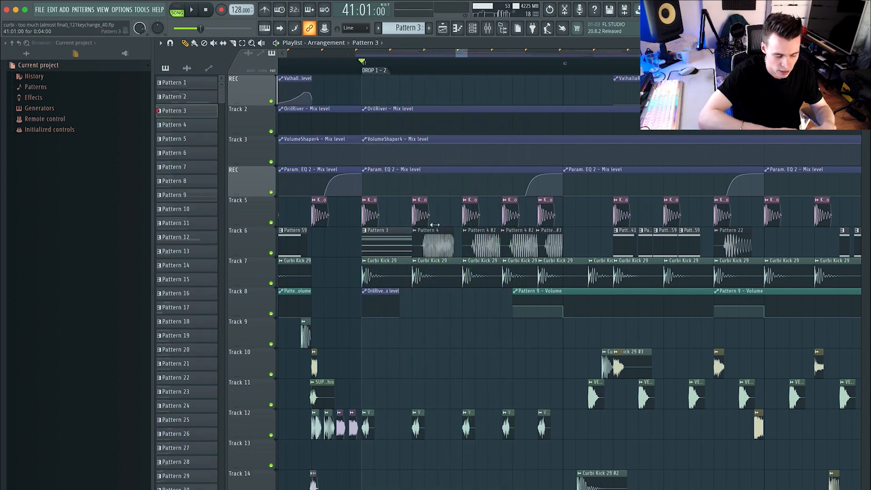
double_click(428, 238)
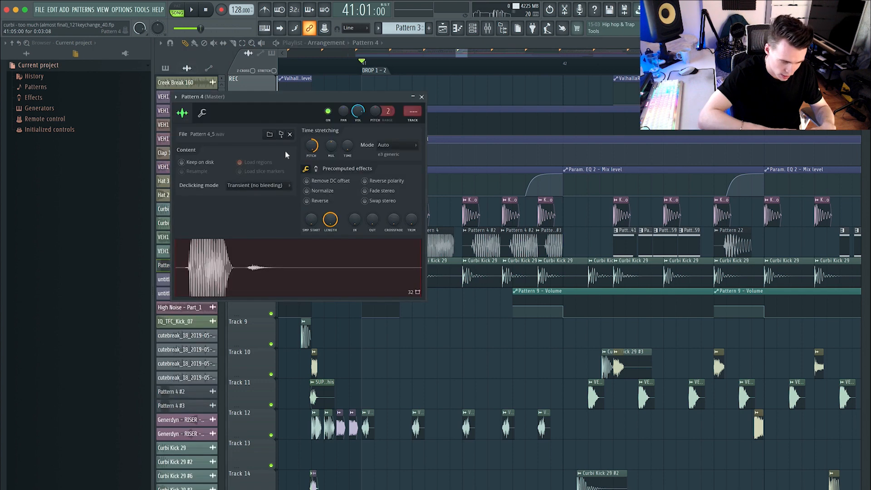
key("Escape")
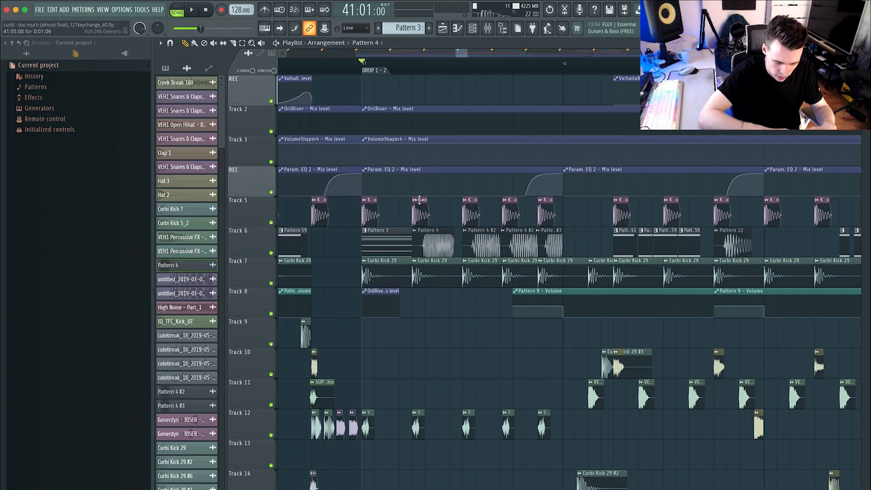
Play the opening of bar 41, and inspect the choked crash on Track 16 and the VEH1 Percussive FX - 136 sample on Track 12.
key("space")
scroll(428, 334, "down", 10)
key("space")
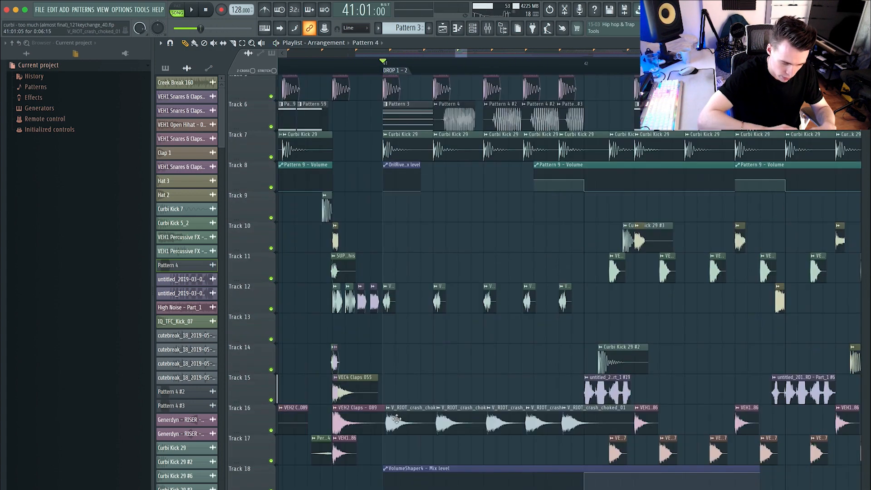
double_click(395, 416)
key("Escape")
double_click(526, 308)
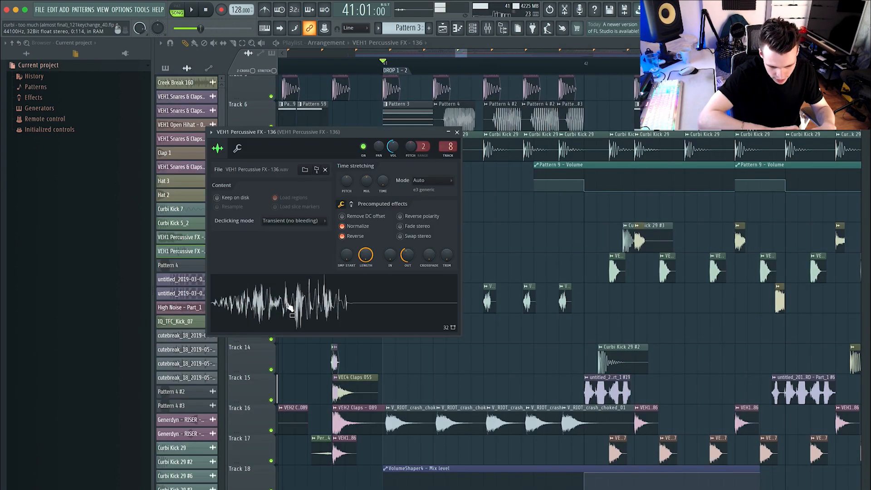
left_click(457, 132)
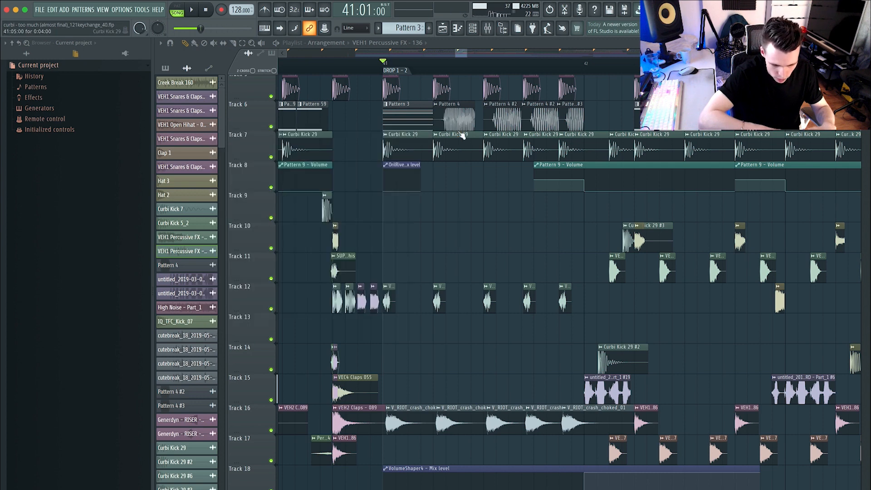
Play from bar 41 into bar 42, and inspect the VOX RECORD - Part_1 #19 sample on Track 15.
key("space")
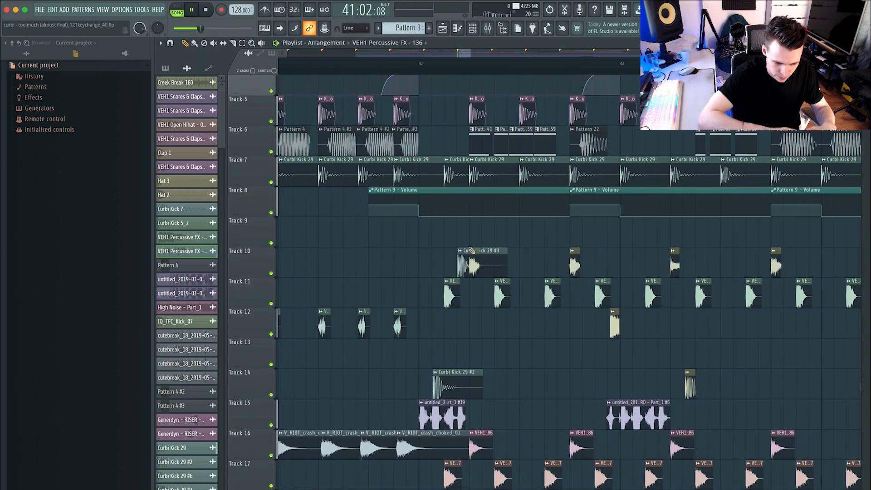
scroll(471, 250, "up", 4)
scroll(477, 291, "down", 4)
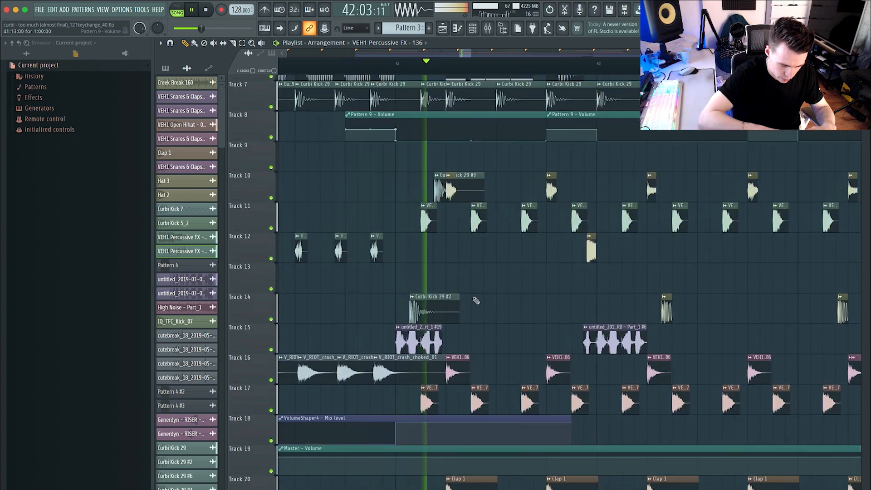
key("space")
double_click(408, 338)
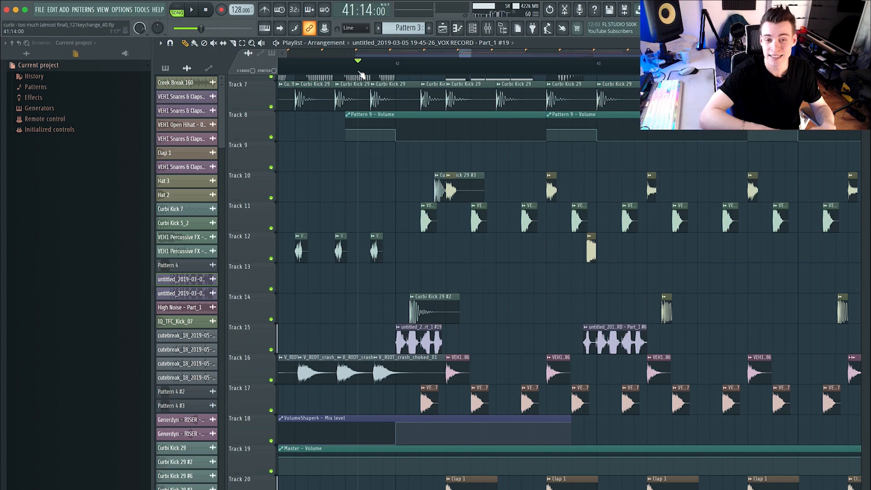
Play from 41:14:00 into bar 43 while reviewing the percussion tracks down to Track 23.
key("space")
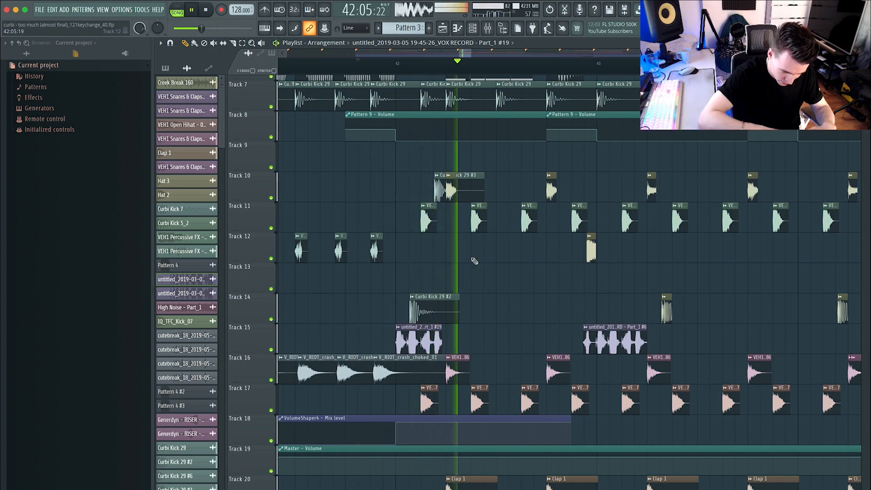
scroll(474, 261, "up", 6)
scroll(439, 280, "down", 5)
scroll(435, 287, "down", 5)
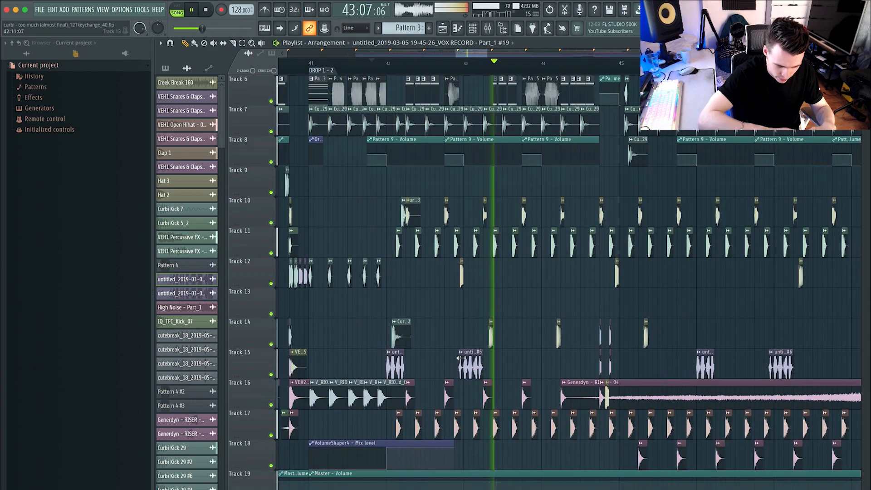
scroll(453, 317, "down", 12)
key("space")
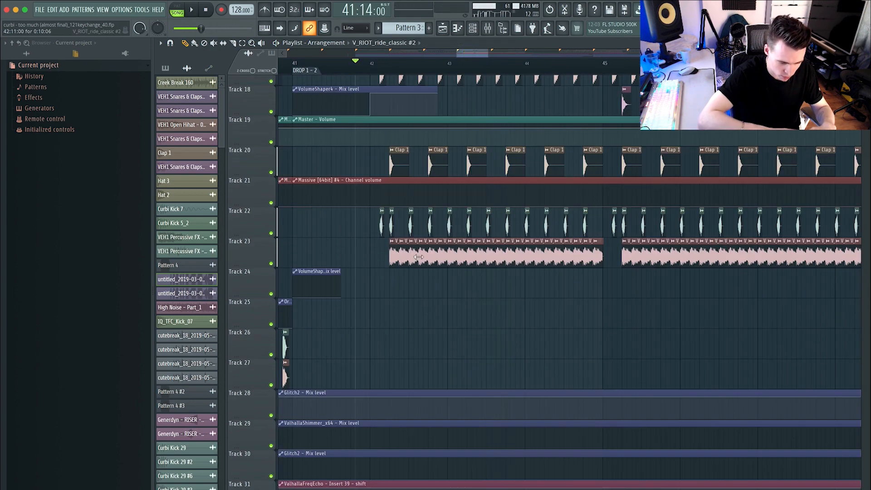
Inspect the V_RIOT_ride_classic #2 sample on Track 23, and play the second drop section through bar 48.
double_click(418, 258)
left_click(492, 167)
scroll(550, 110, "up", 17)
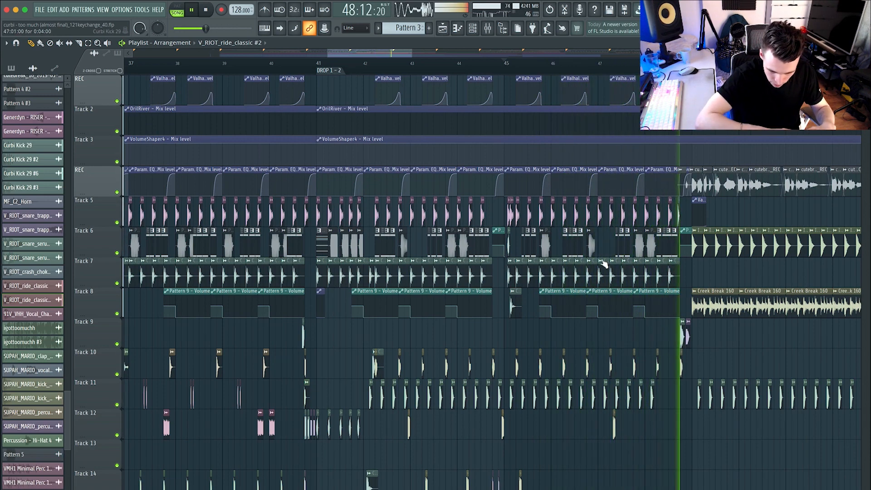
Stop playback and review the overall arrangement from the intro to the bridge.
key("space")
scroll(349, 283, "down", 3, "ctrl")
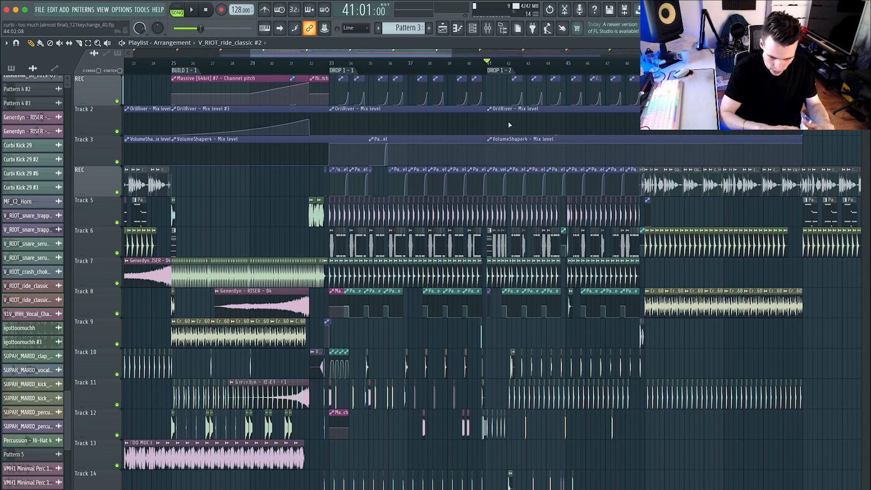
scroll(508, 121, "down", 3)
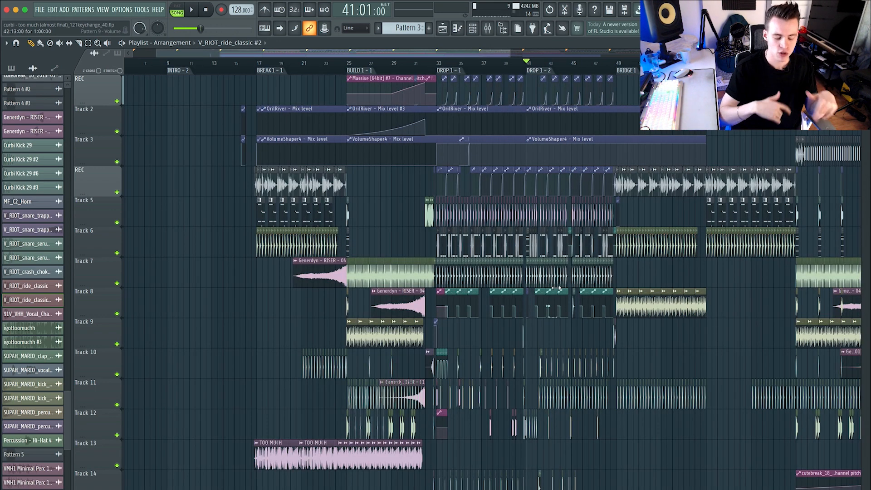